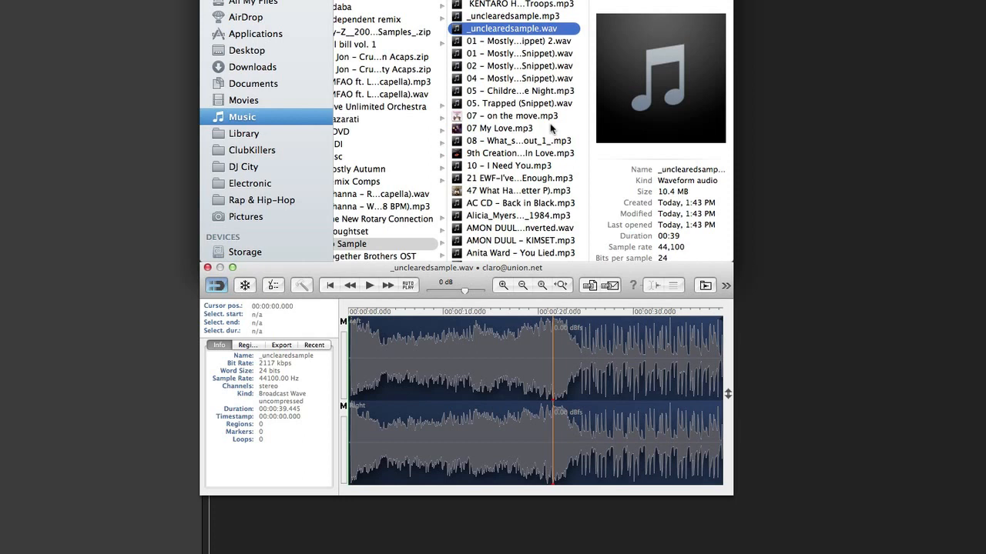
Step: Select "01 - Mostly Autumn - Fading Colours (Snippet) 2.wav" for preview, turn on instant playback of selected files and play it
scroll(551, 129, "up", 2)
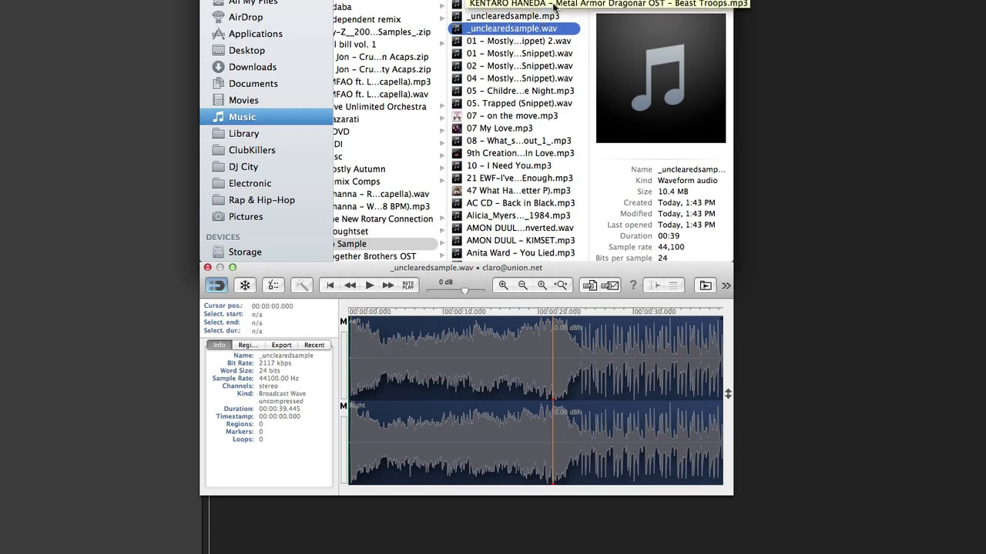
left_click(553, 5)
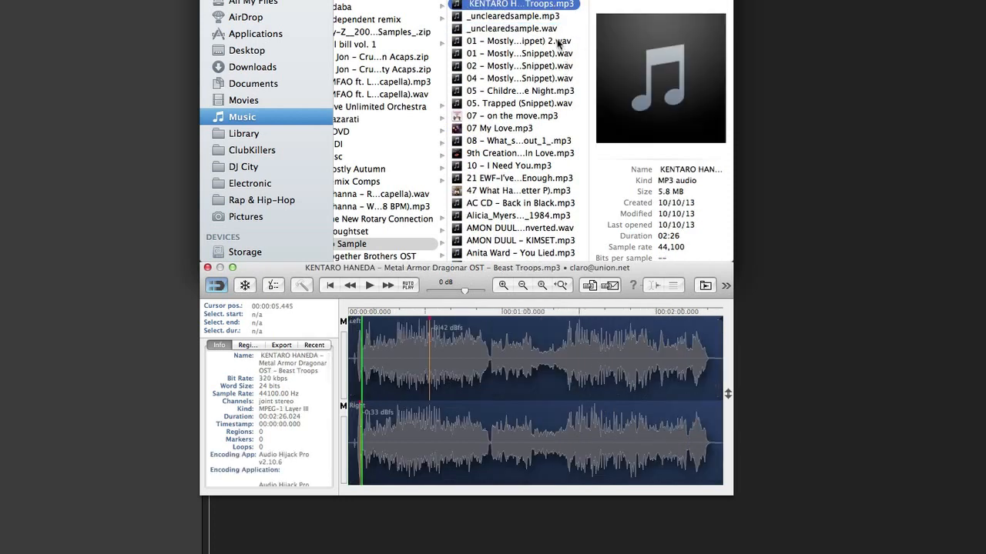
left_click(558, 41)
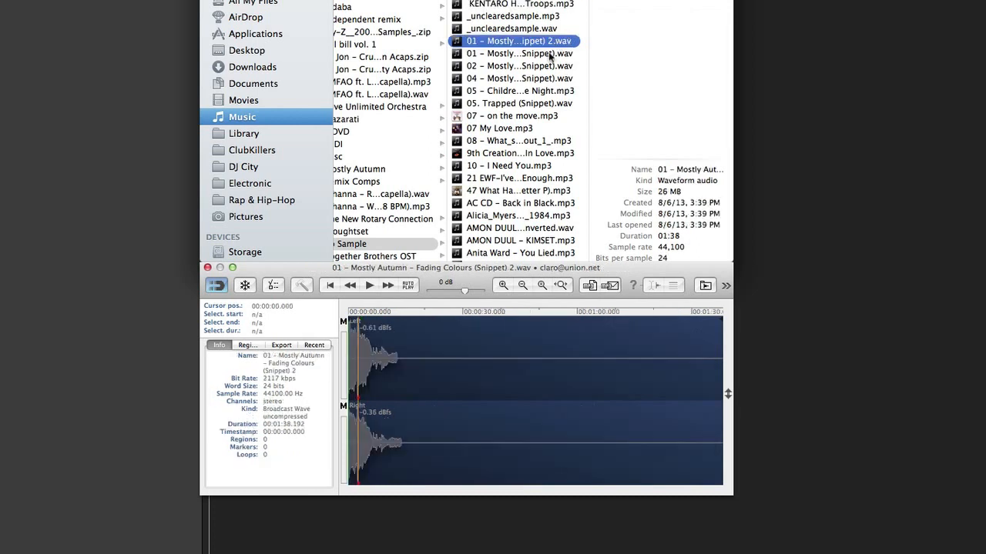
left_click(408, 285)
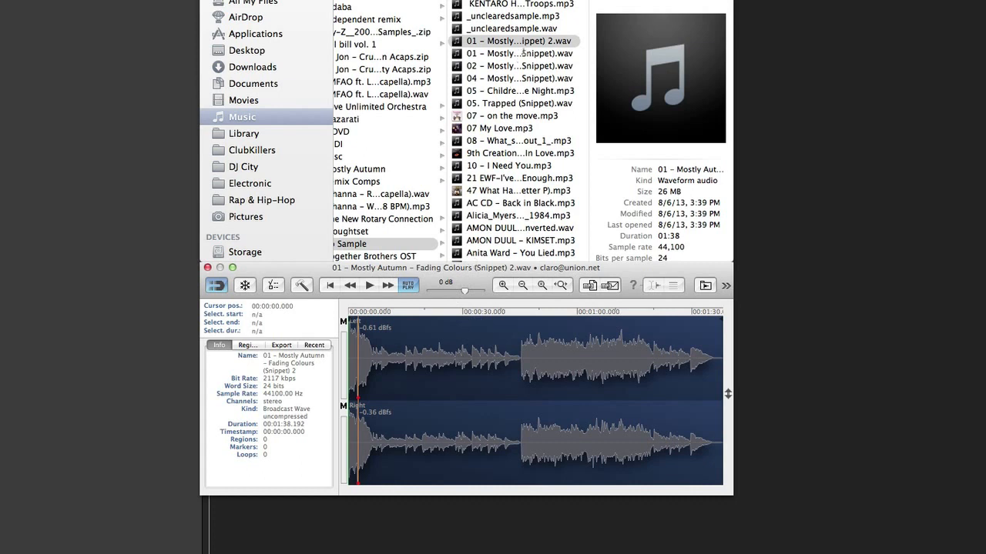
left_click(373, 287)
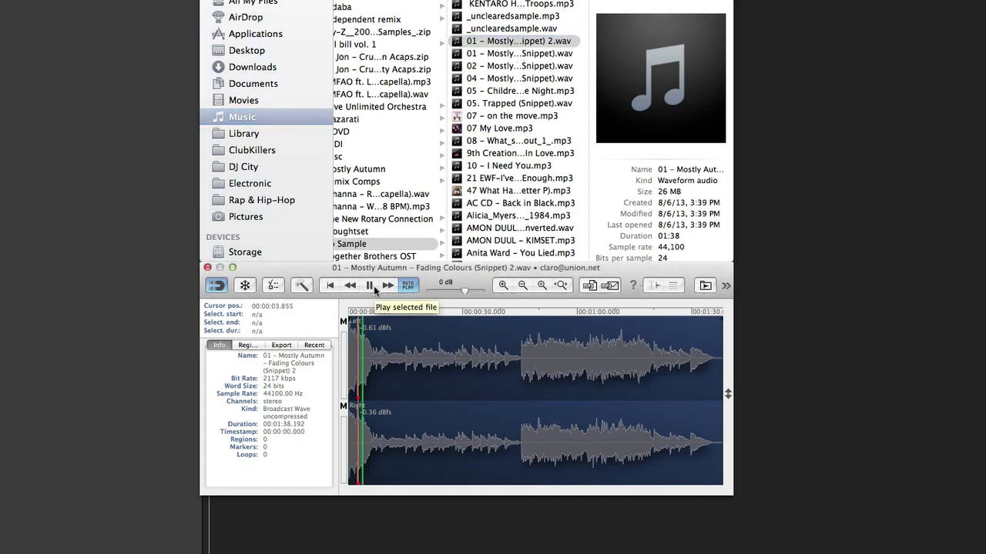
Step: Audition "01 - Mostly Autumn - Fading Colours (Snippet).wav" from several points along its waveform
left_click(550, 57)
left_click(556, 55)
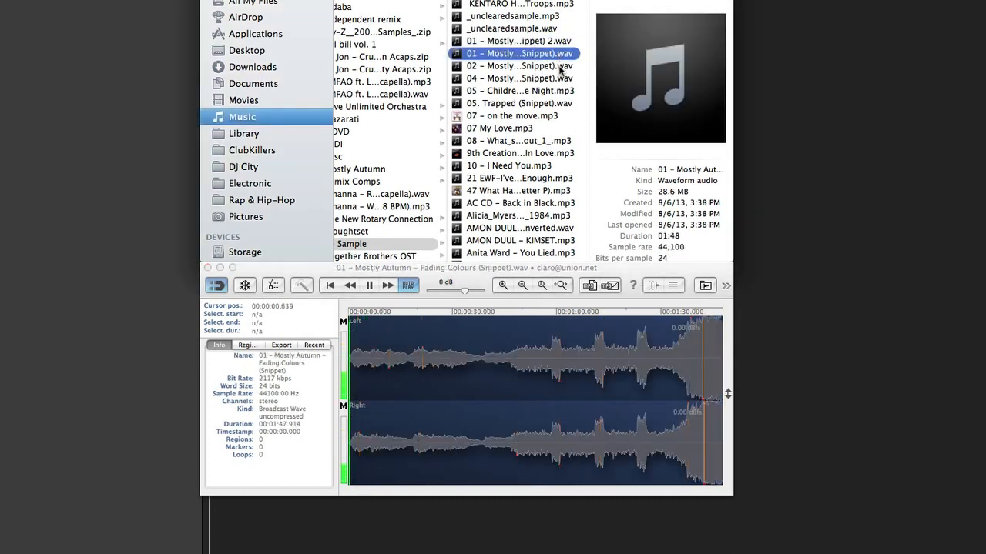
left_click(451, 404)
left_click(552, 371)
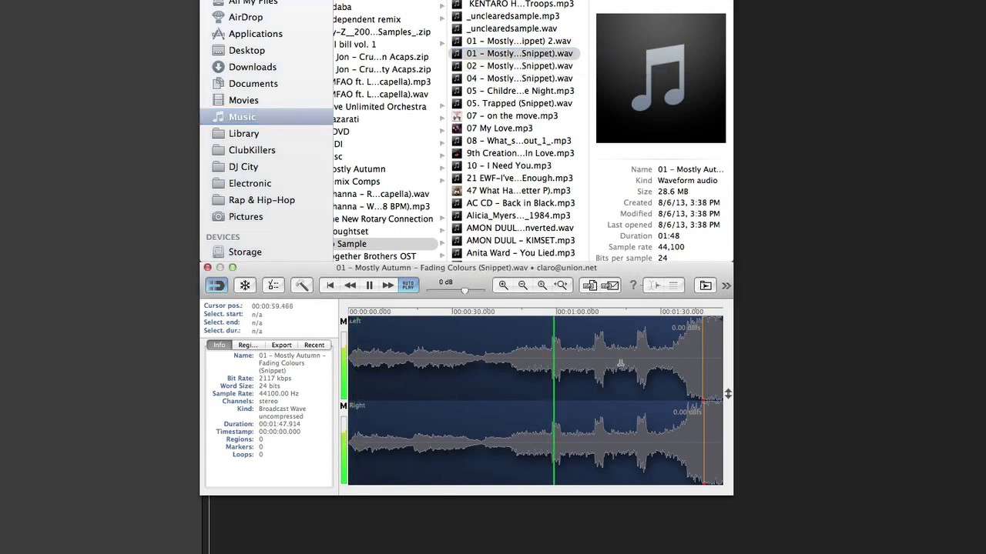
left_click(536, 361)
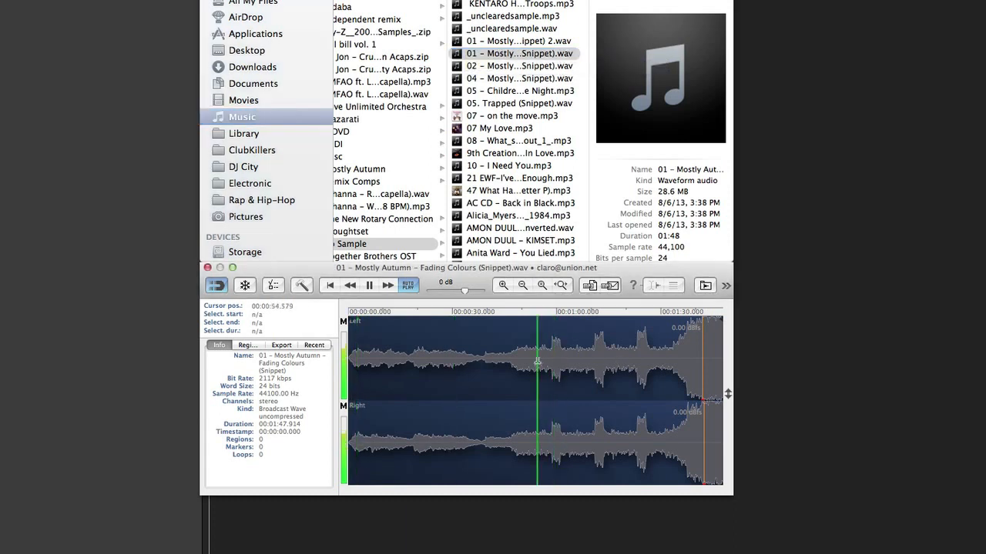
left_click(584, 356)
left_click(628, 354)
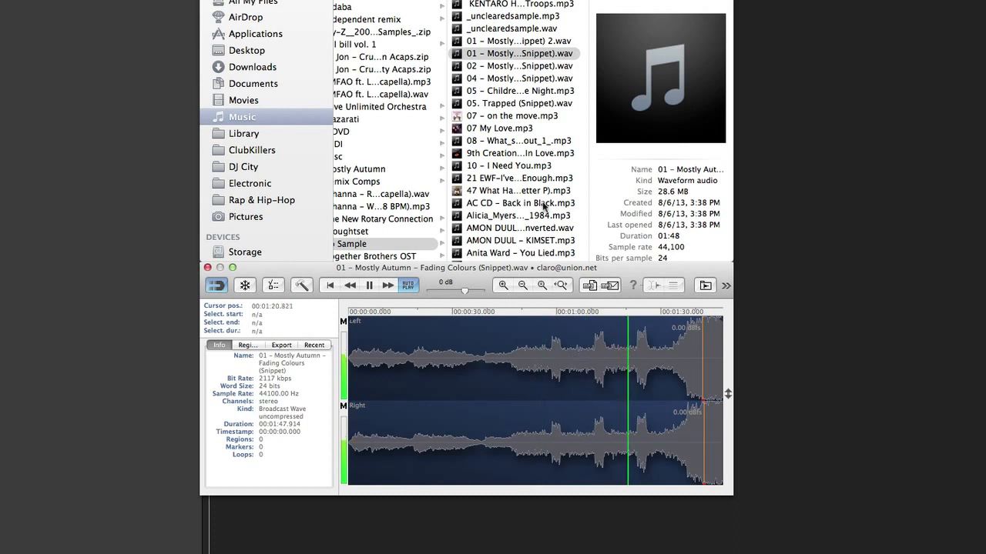
Step: Audition "05. Trapped (Snippet).wav" and several passages of "08 - What_s it all about_1_.mp3"
left_click(535, 104)
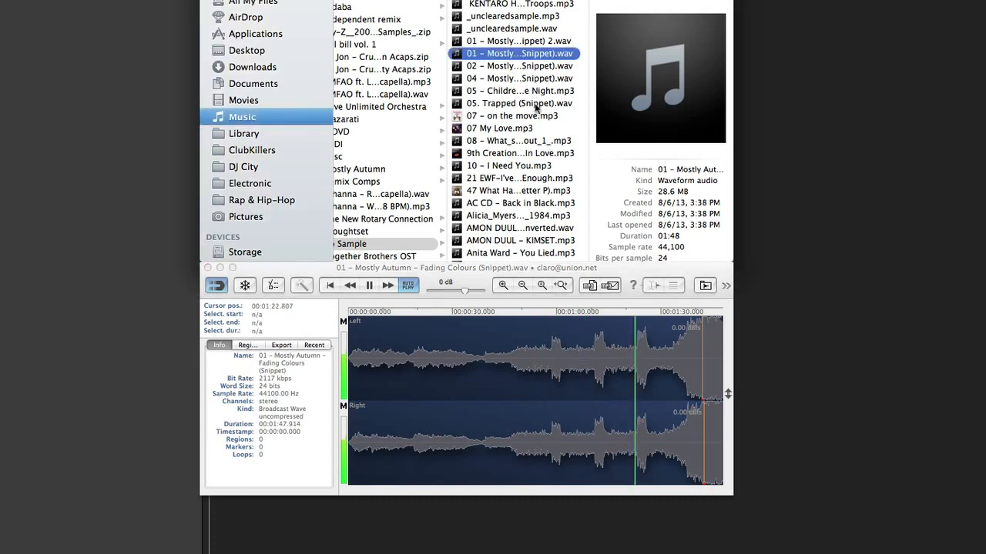
left_click(548, 104)
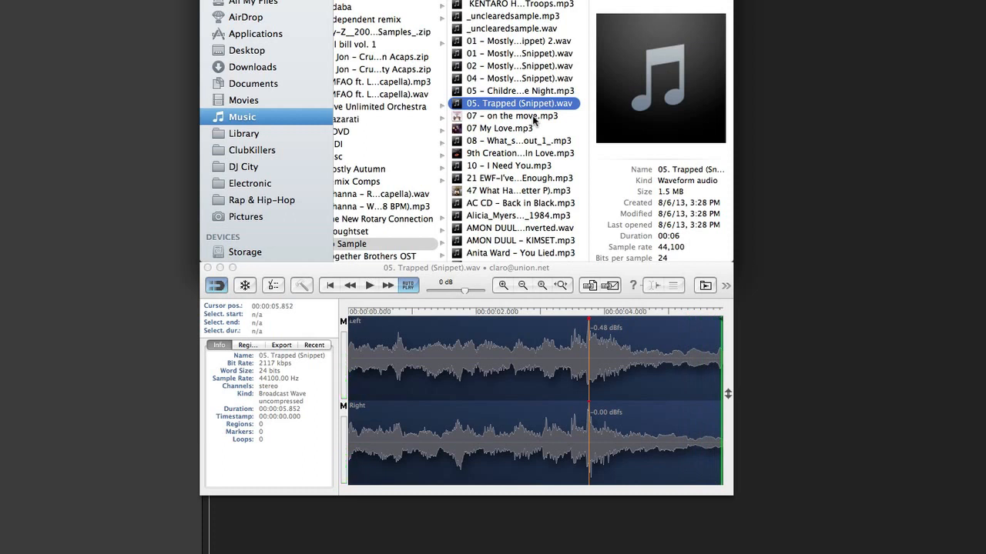
left_click(529, 141)
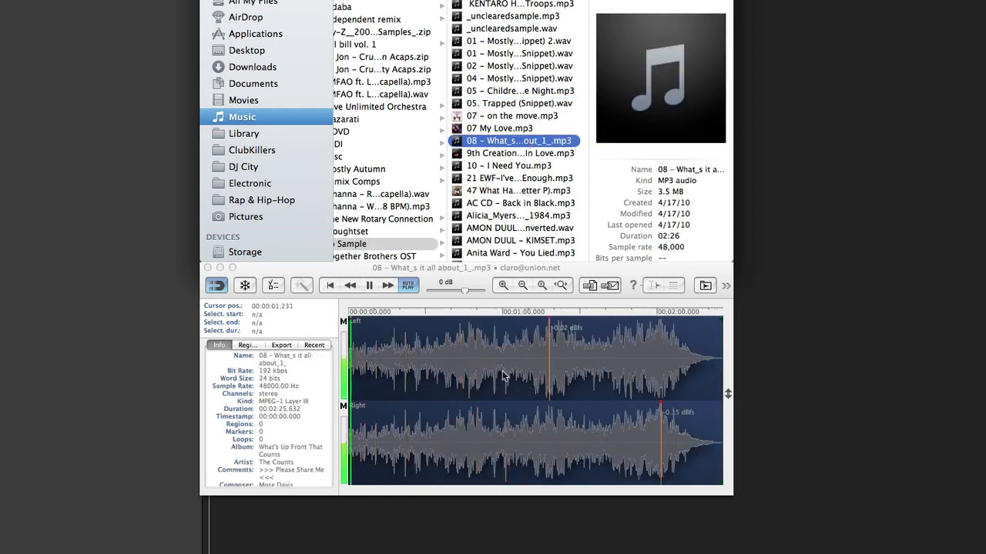
left_click(466, 369)
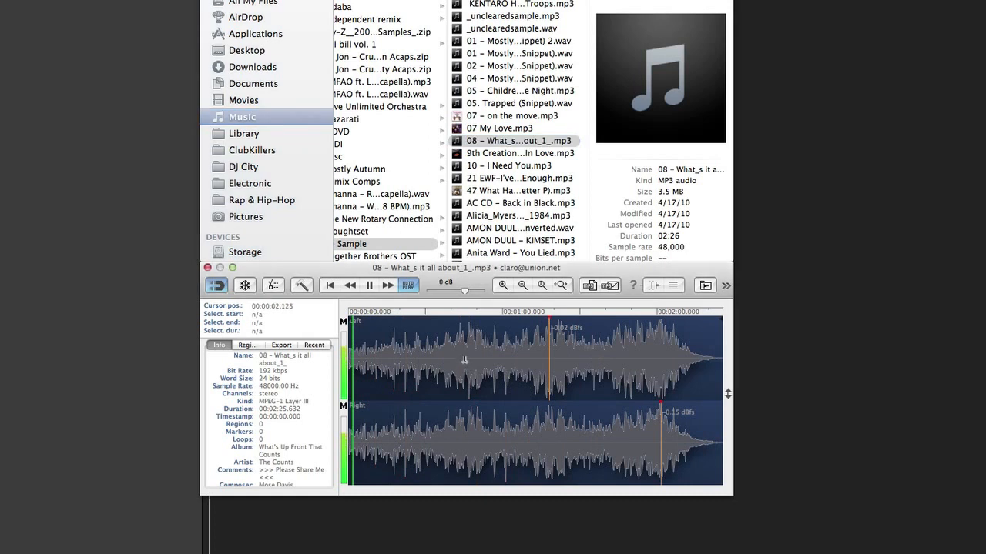
left_click(538, 363)
left_click(621, 362)
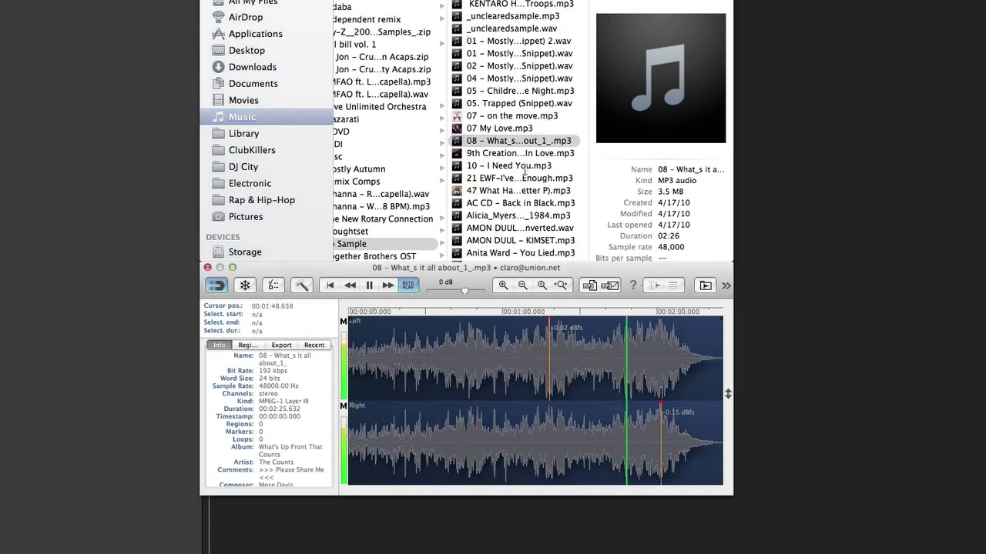
Step: Audition "_unclearedsample.mp3" from its start and at several points in the second half of the waveform
left_click(522, 16)
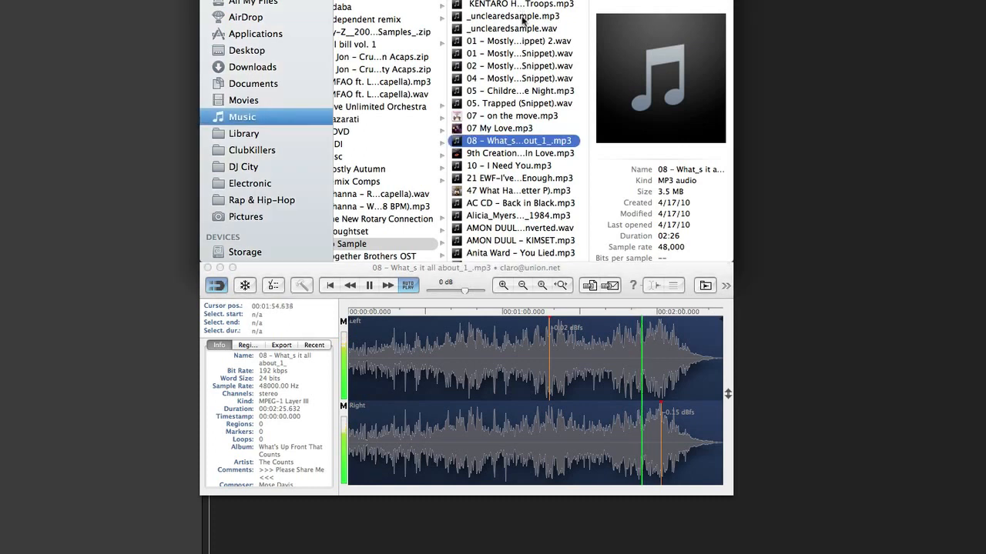
left_click(524, 17)
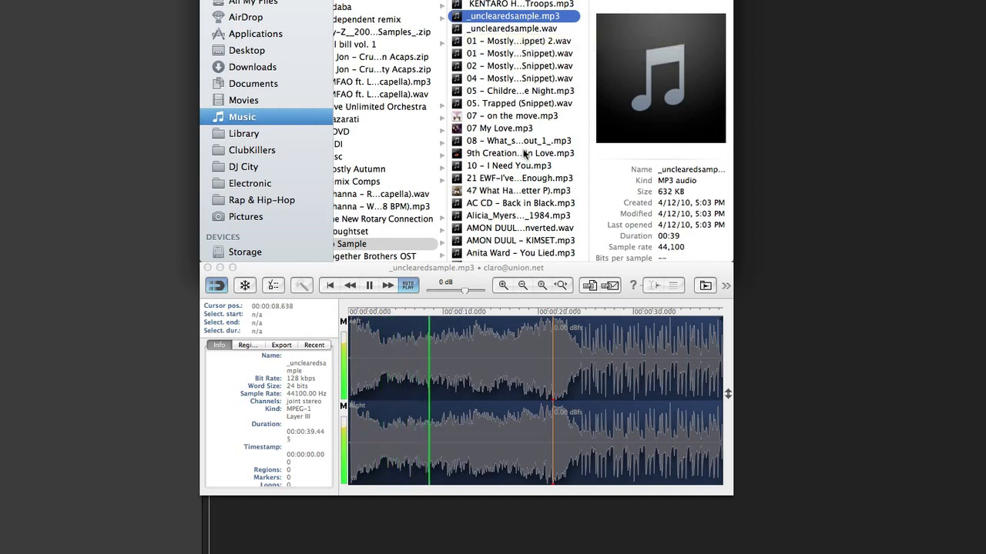
left_click(523, 354)
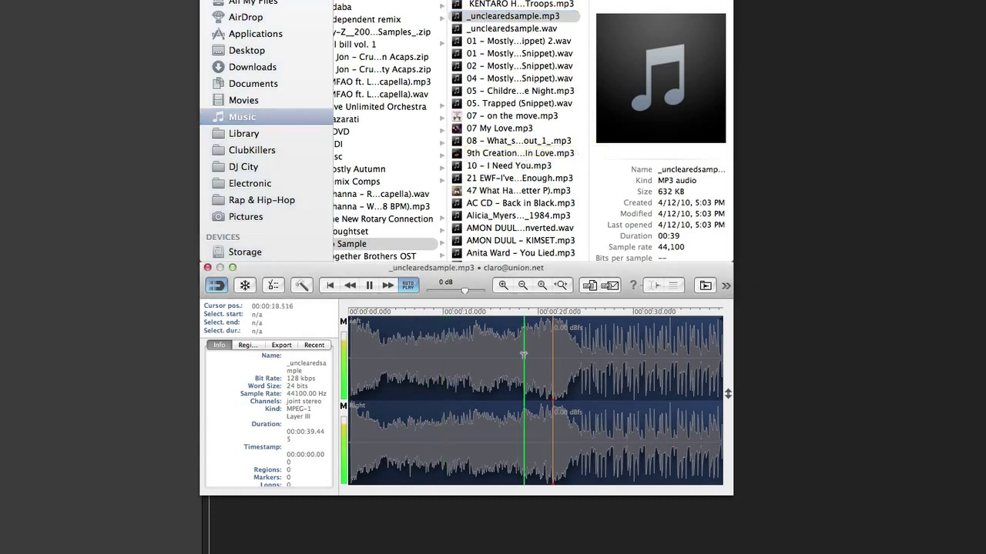
left_click(563, 356)
left_click(587, 356)
left_click(619, 356)
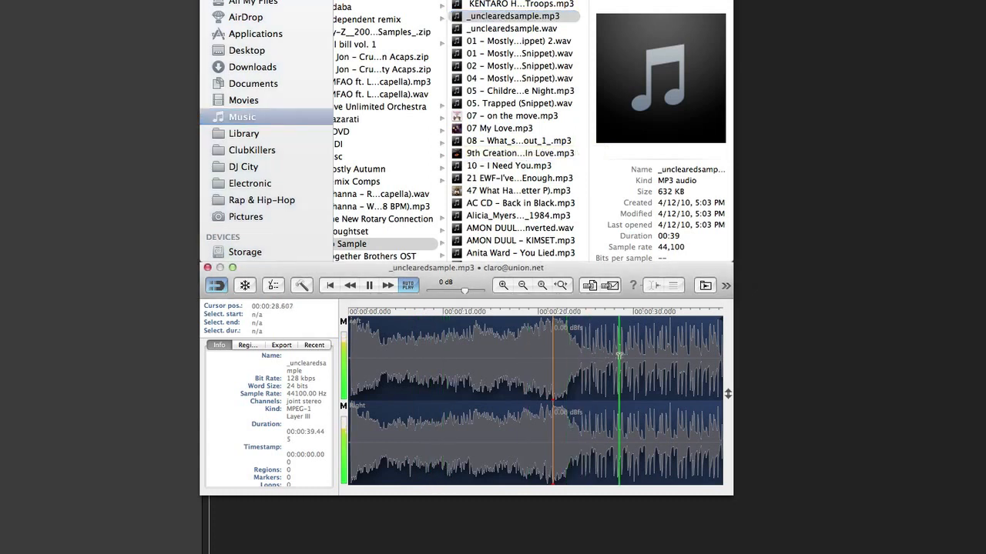
left_click(658, 359)
left_click(677, 362)
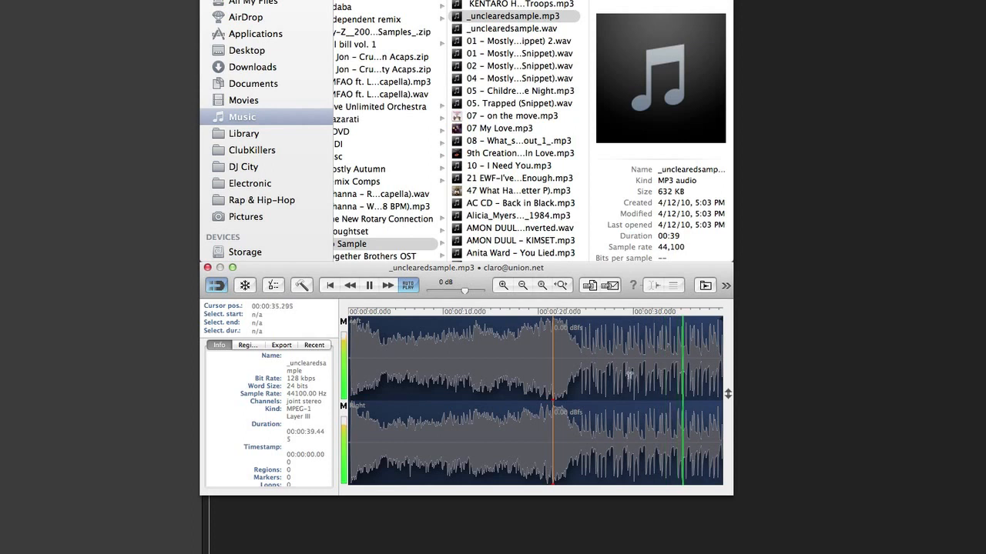
left_click(580, 359)
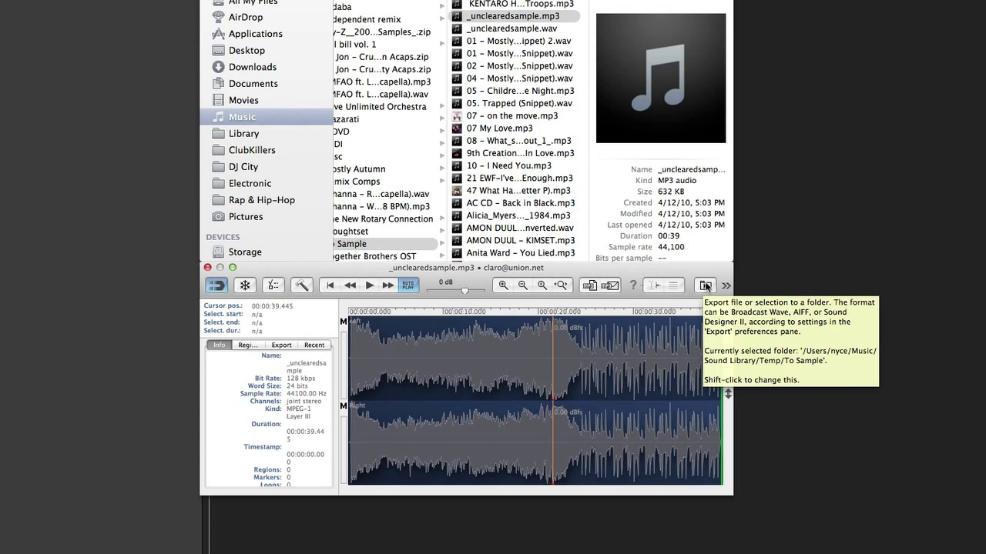
Step: Export "_unclearedsample.mp3" as a WAV file into the To Sample folder and preview the exported copy, with instant playback turned off
left_click(705, 287)
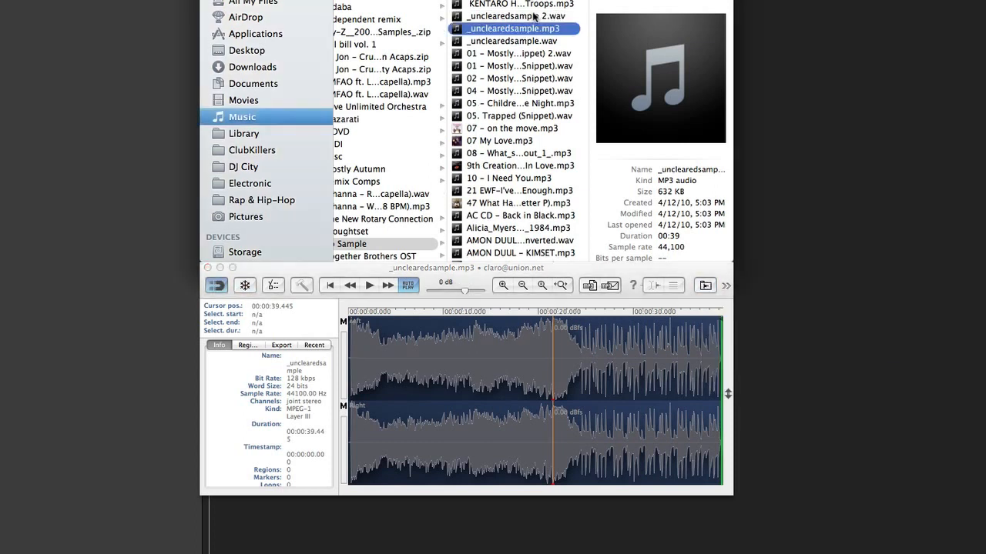
left_click(534, 16)
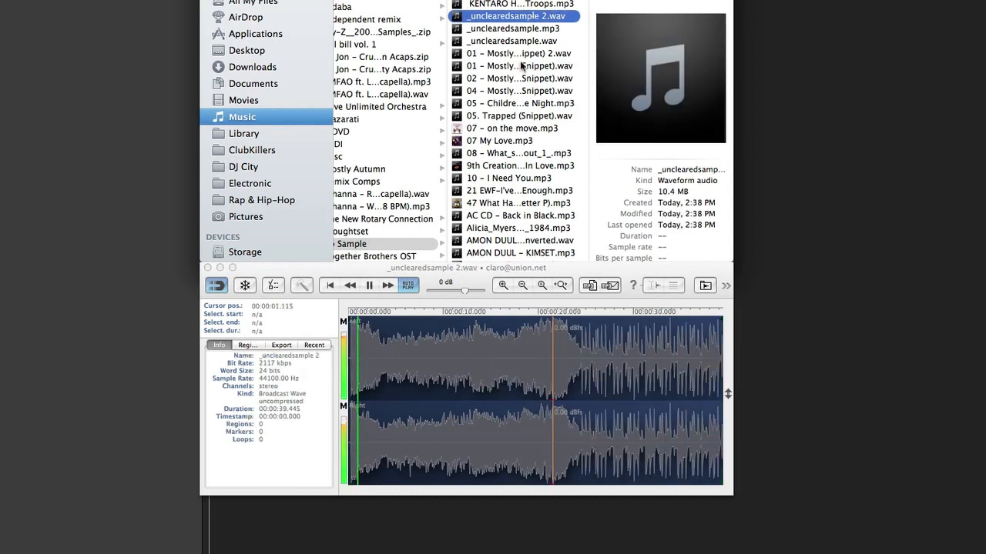
left_click(407, 285)
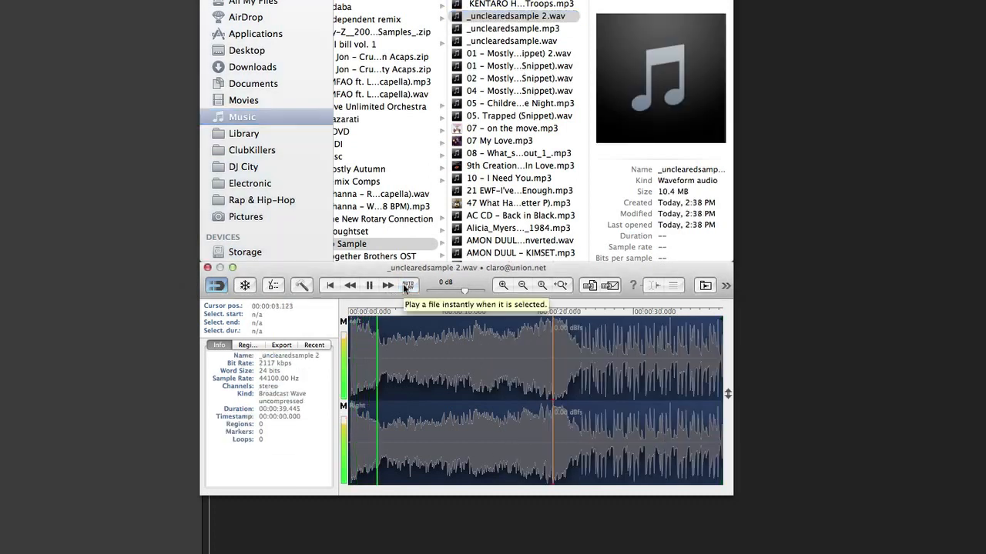
left_click(370, 285)
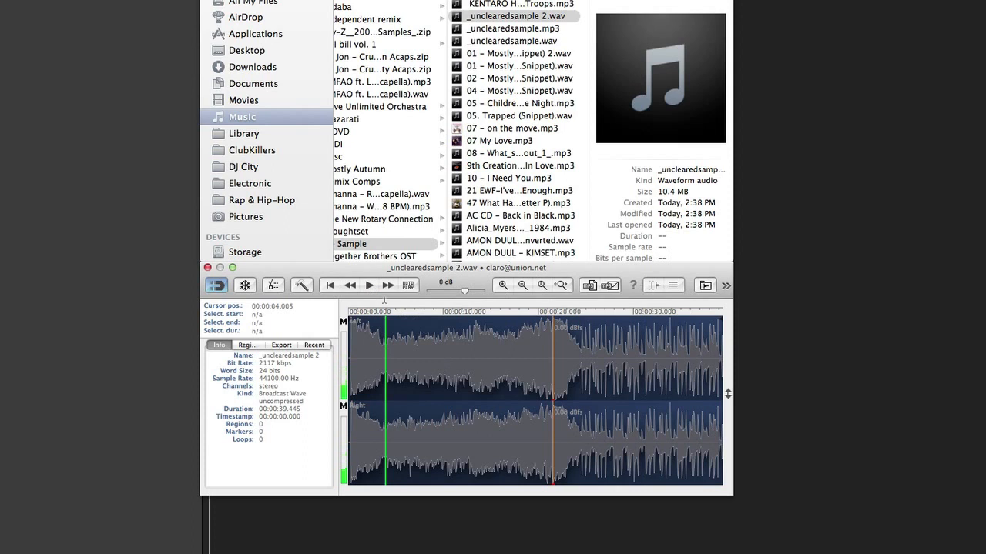
Step: Switch to Kontakt, refresh the To Sample folder's file list and load "_unclearedsample 2.wav" as a new instrument
left_click(146, 118)
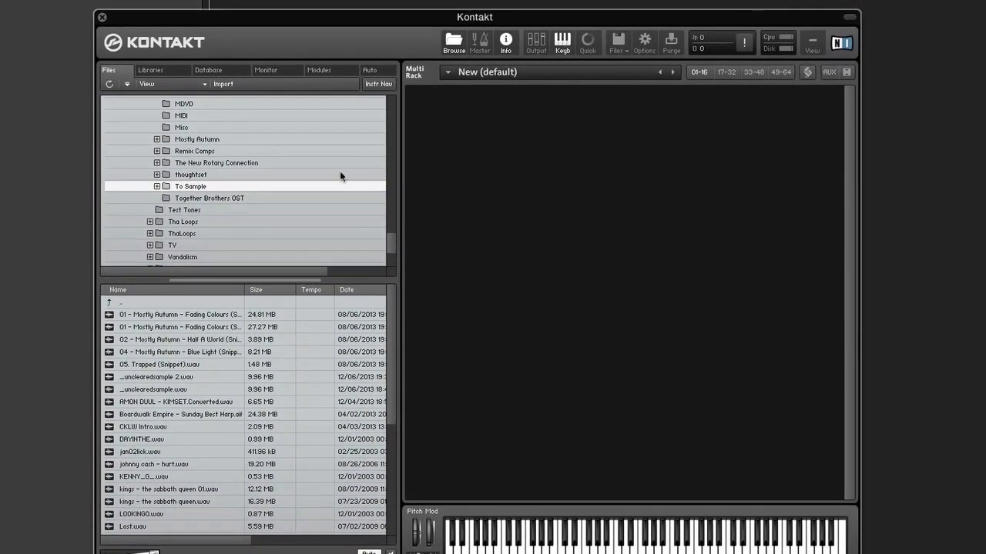
left_click(229, 177)
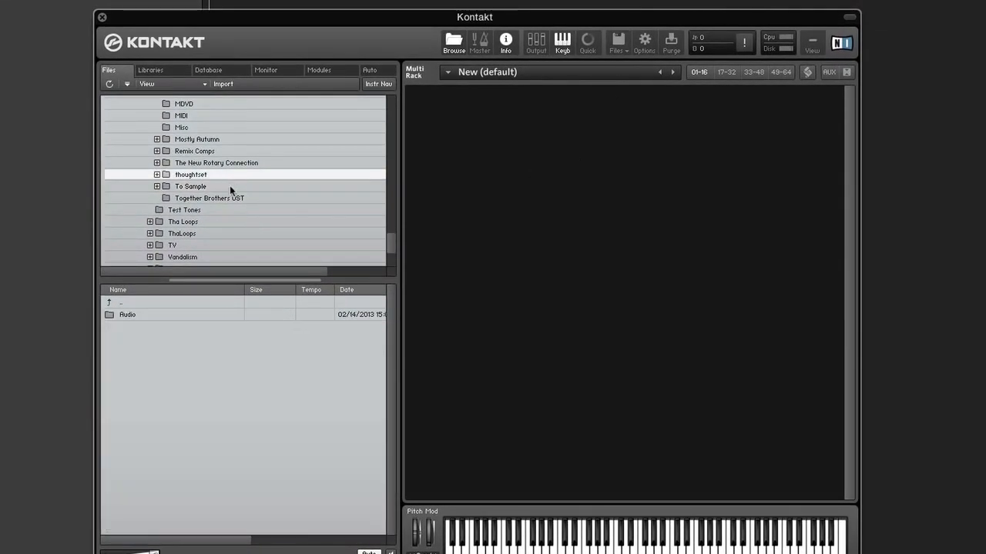
left_click(230, 187)
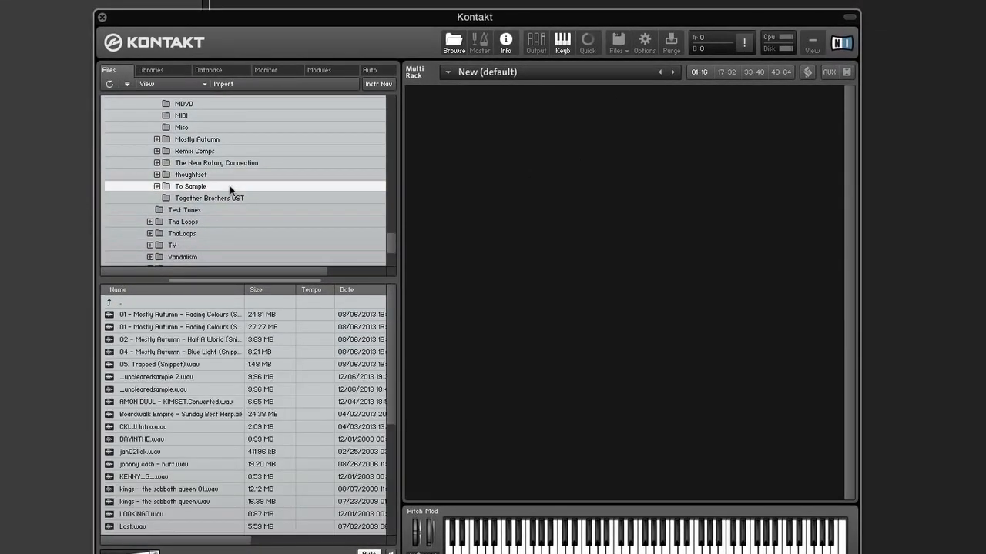
left_click(209, 377)
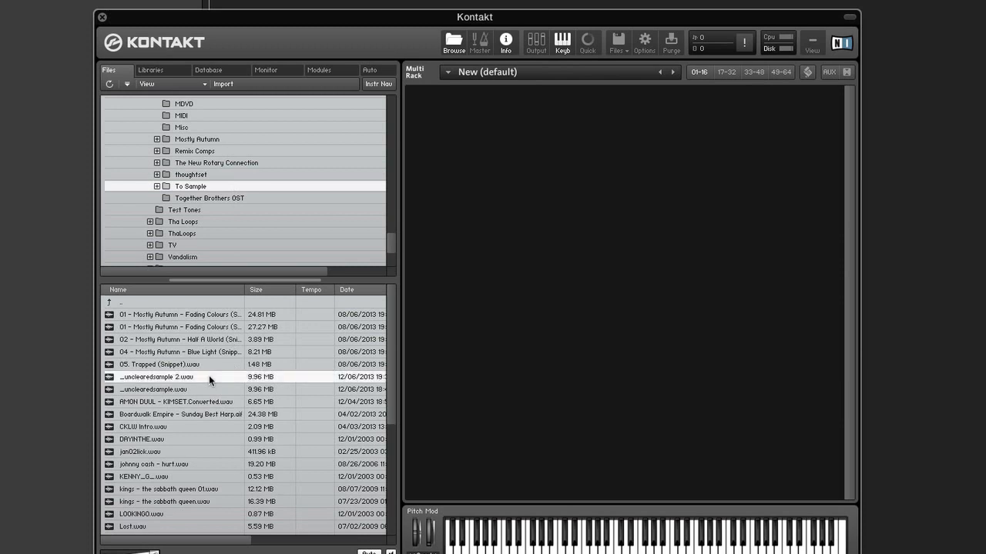
double_click(209, 377)
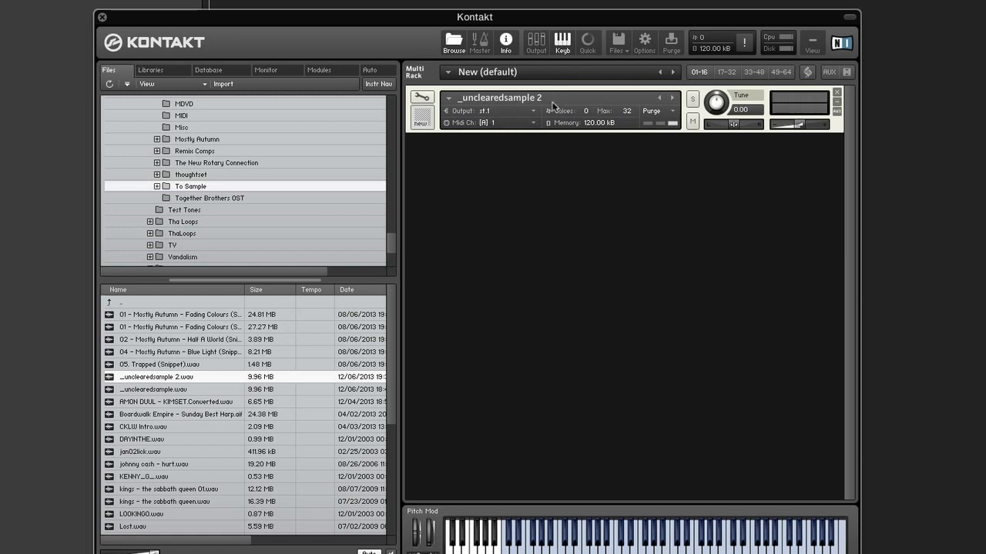
Step: Open the instrument's Mapping Editor and set the sample zone's root key and lowest key to C1
left_click(423, 98)
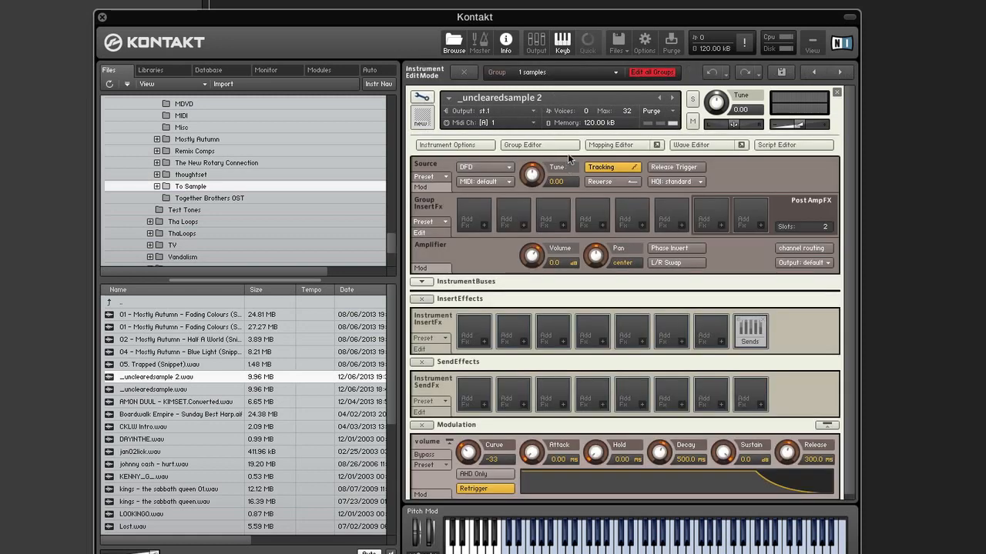
left_click(621, 145)
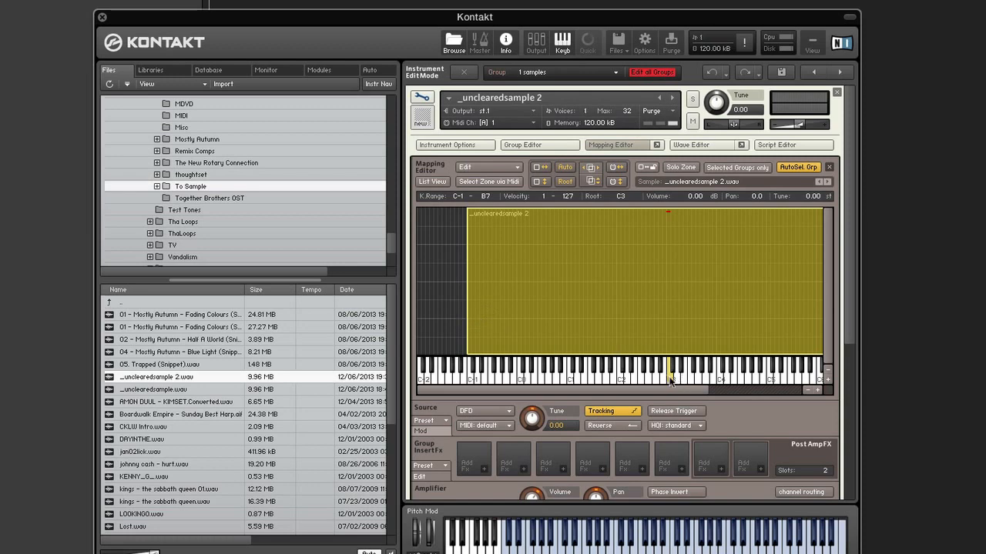
left_click_drag(670, 379, 569, 378)
left_click_drag(469, 323, 571, 332)
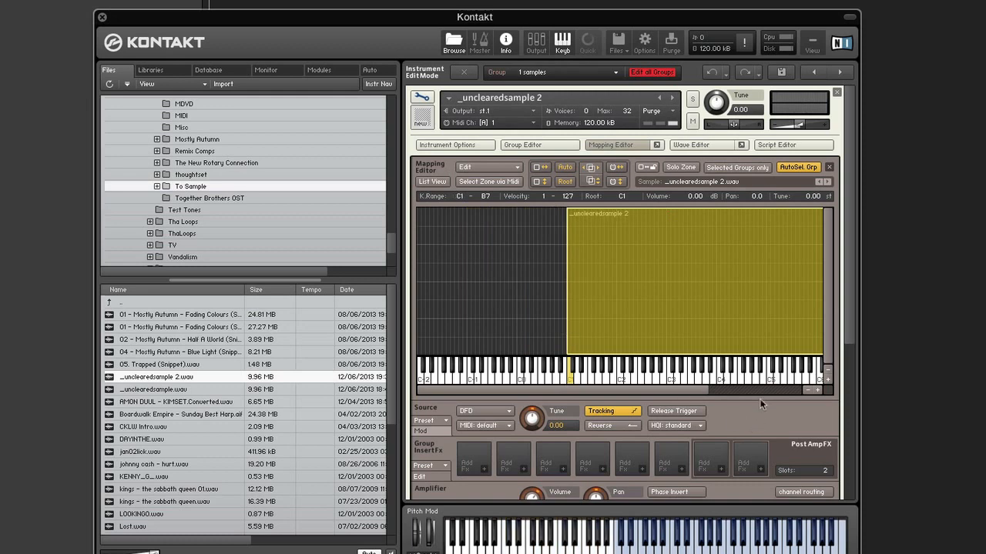
Step: Limit the zone's key range to the single key C1 and open its sample in the Wave Editor
left_click(769, 387)
left_click_drag(789, 347, 441, 345)
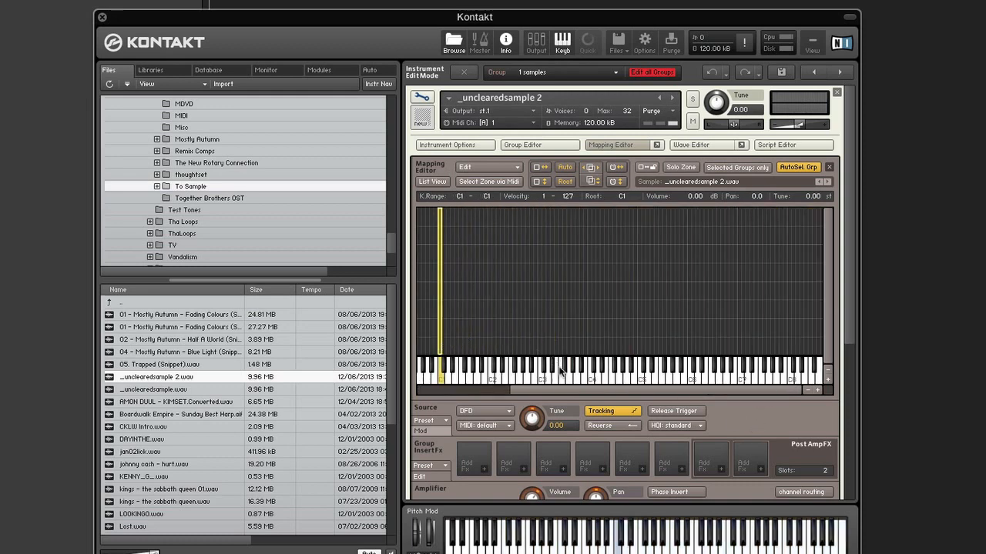
left_click_drag(562, 389, 525, 389)
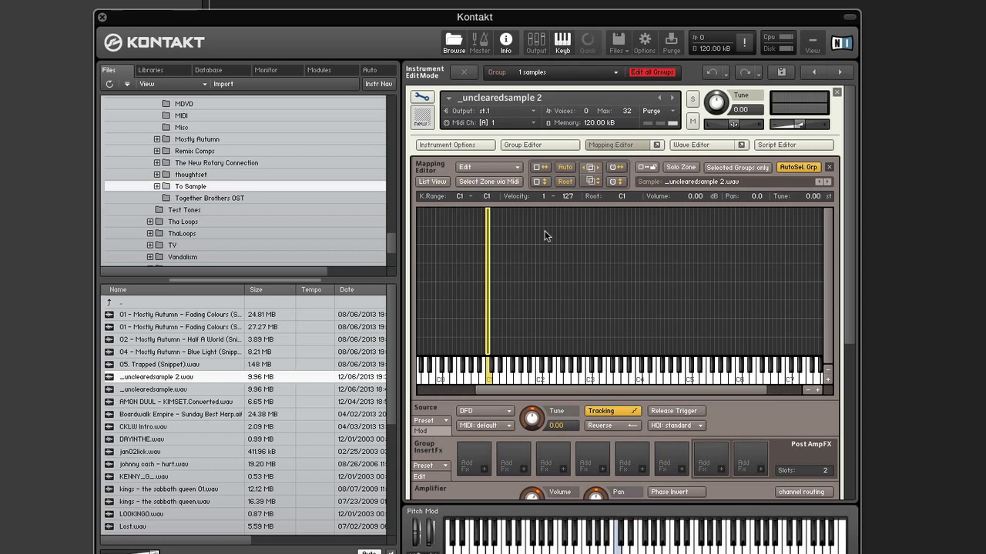
double_click(486, 321)
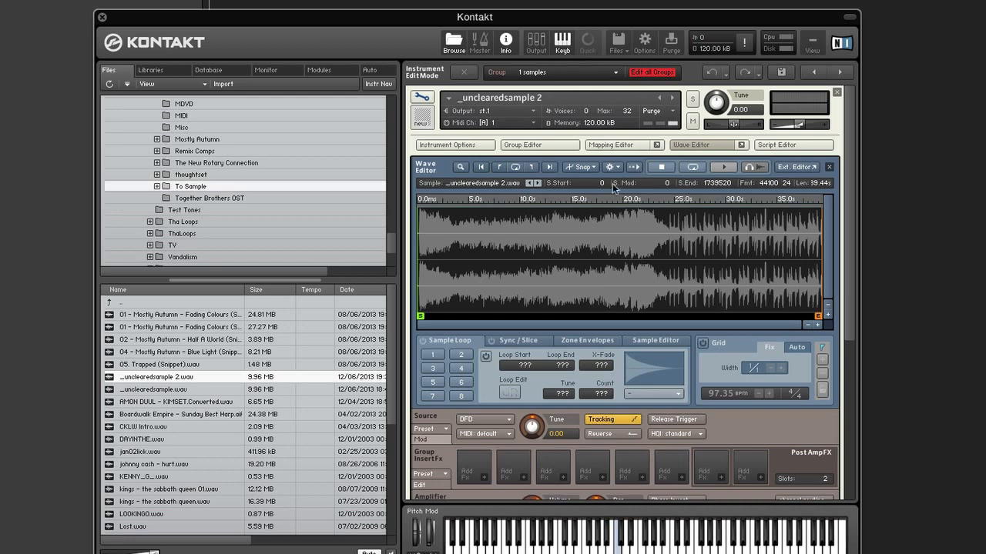
Step: Set loop snapping to zero crossing in the Wave Editor and briefly play the sample
left_click(593, 167)
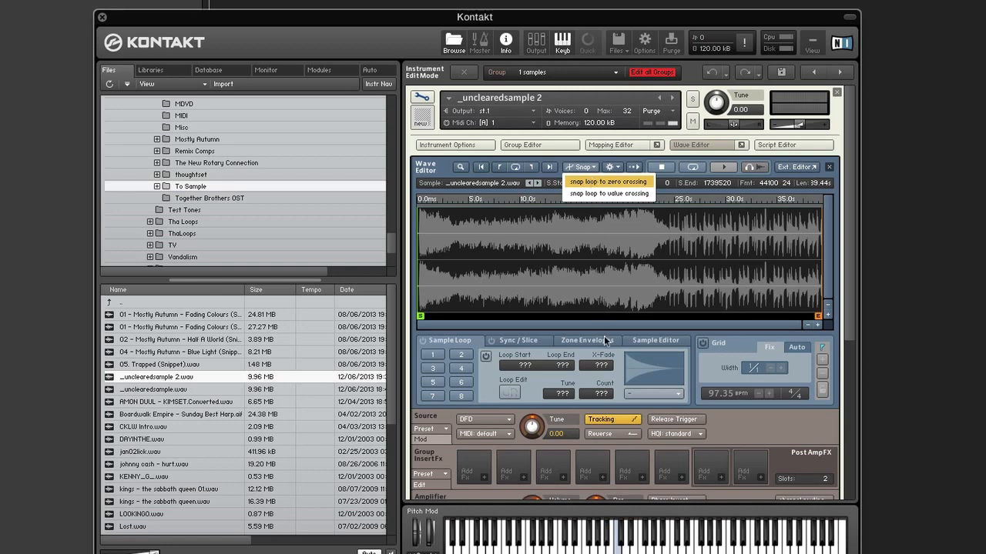
left_click(618, 181)
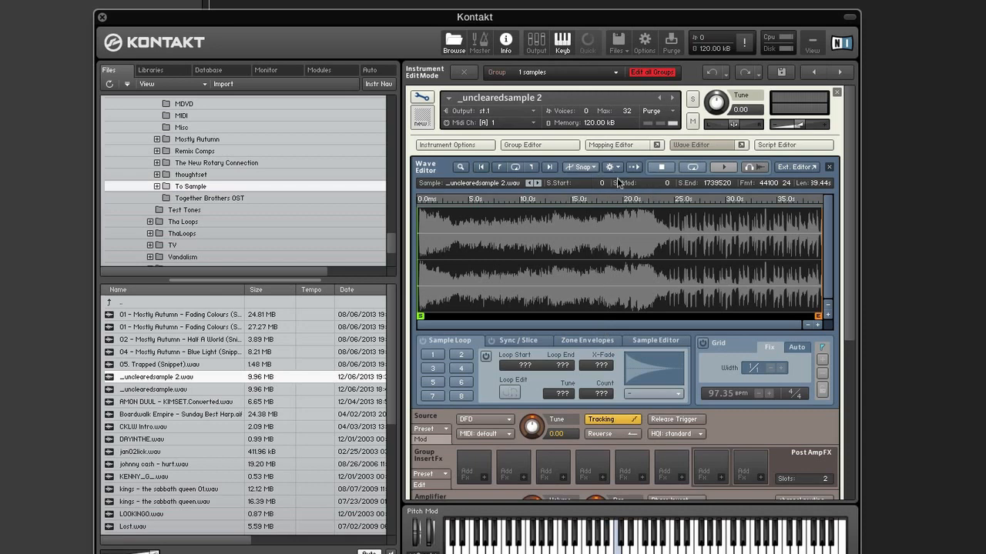
left_click(728, 168)
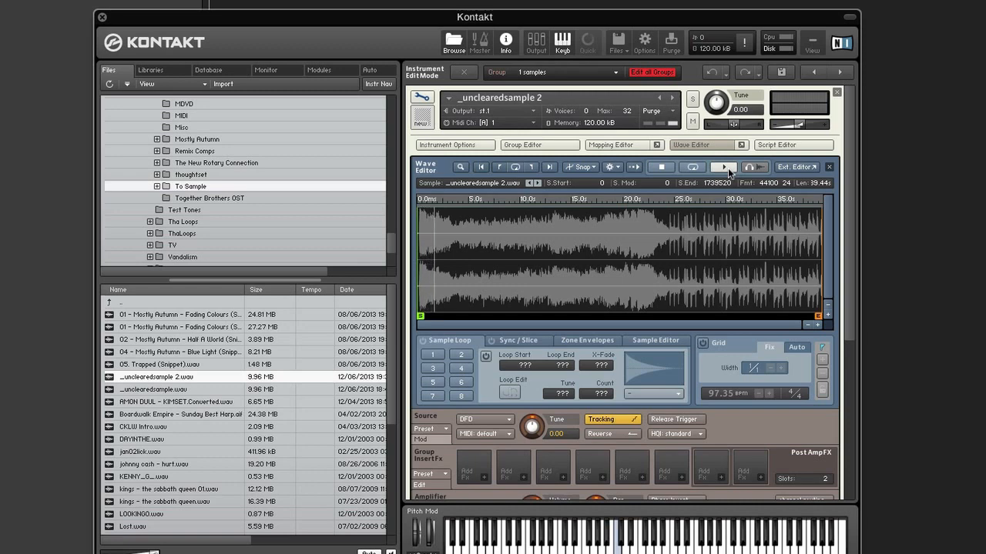
left_click(728, 168)
Step: Examine the start of the waveform up close and audition the full sample from its beginning
left_click(818, 325)
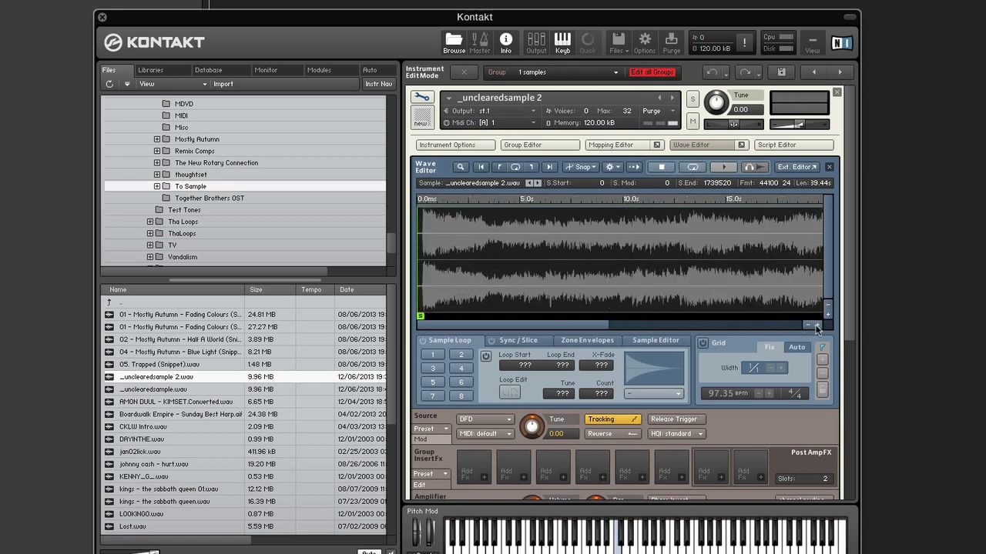
left_click(818, 325)
left_click(818, 325)
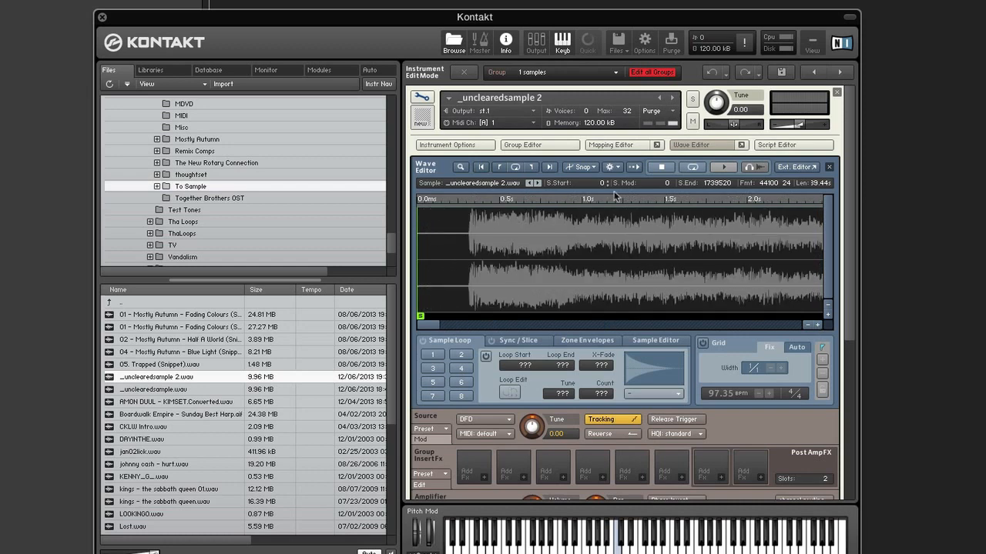
left_click(807, 326)
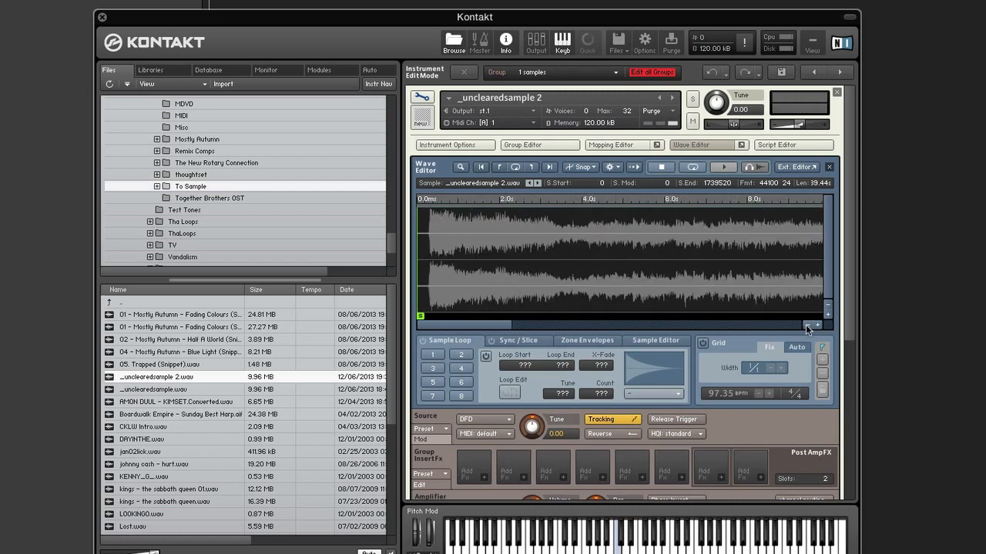
left_click(807, 326)
left_click(807, 326)
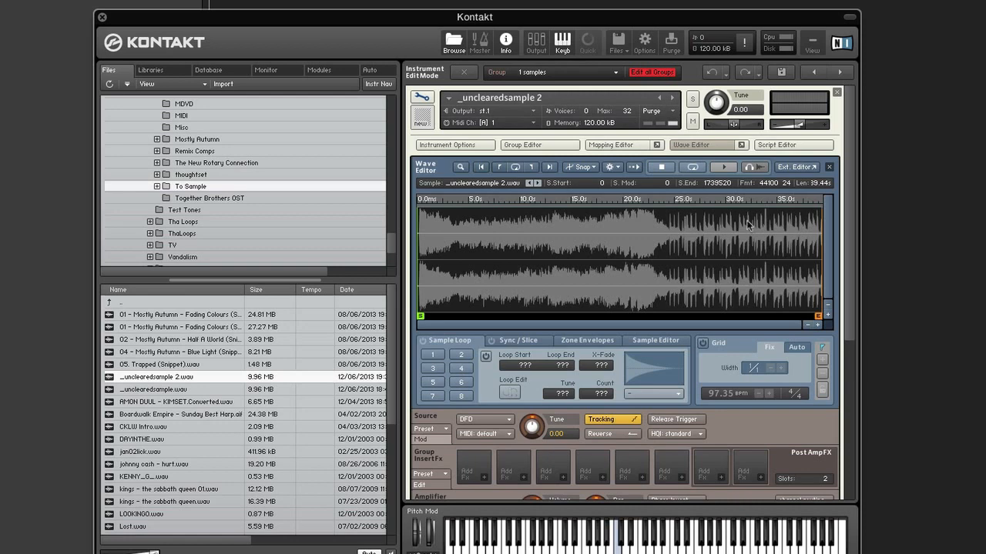
left_click(720, 170)
left_click(723, 170)
left_click(722, 166)
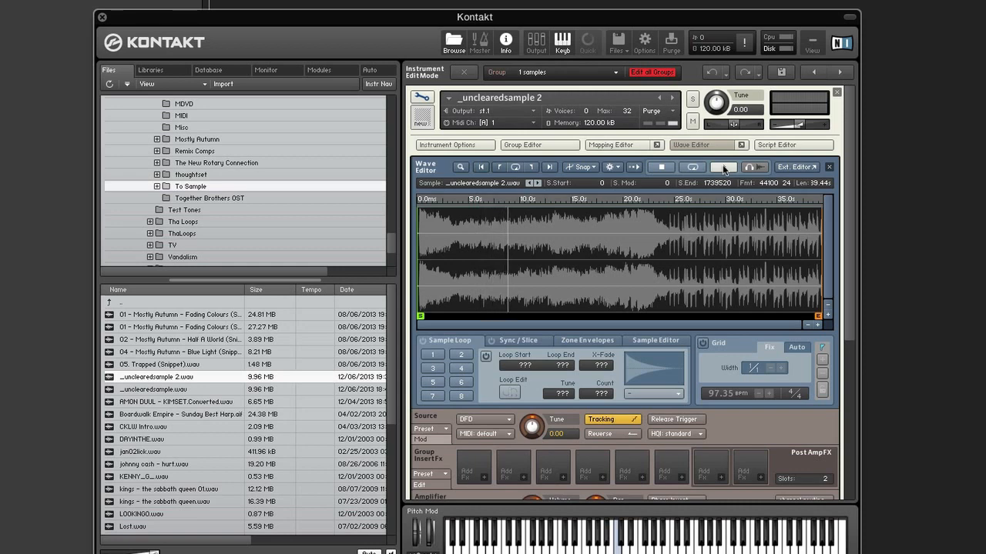
left_click(724, 168)
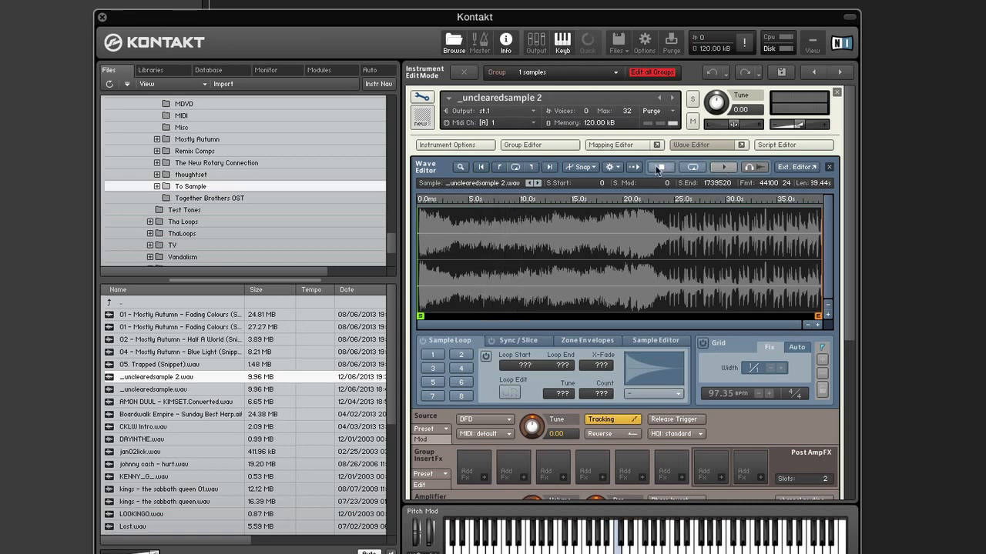
left_click(724, 169)
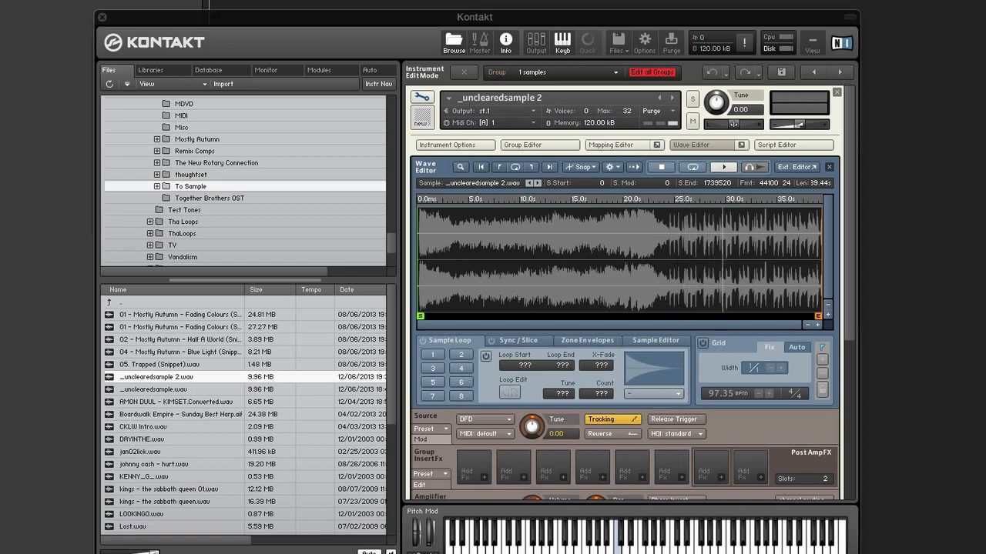
left_click(709, 83)
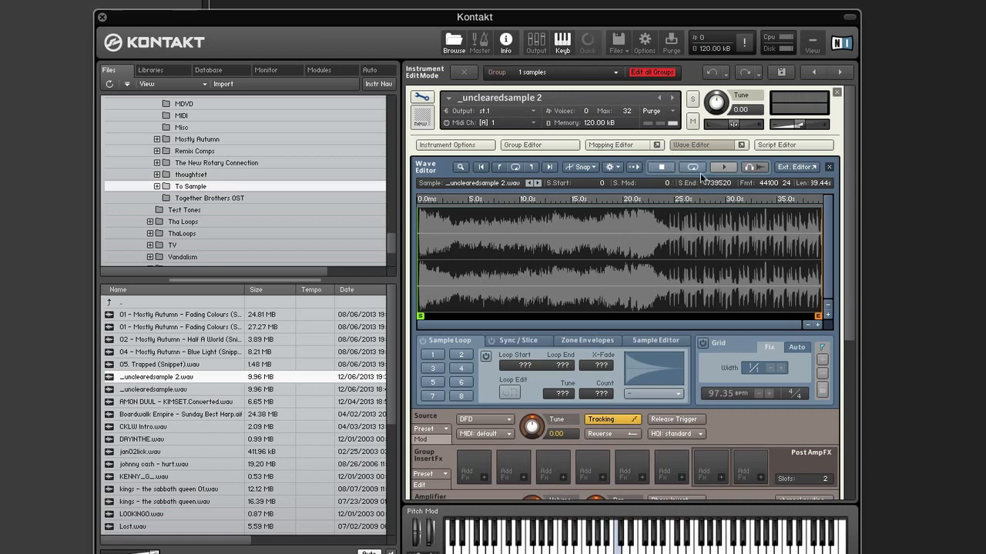
Step: Switch from the Wave Editor to the Mapping Editor and duplicate the sample zone on C1
left_click(720, 146)
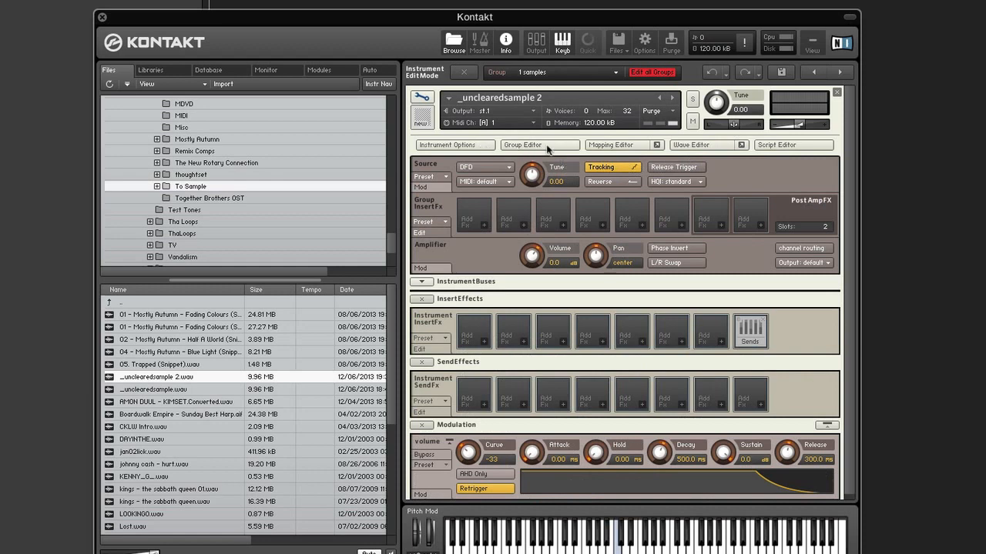
left_click(633, 147)
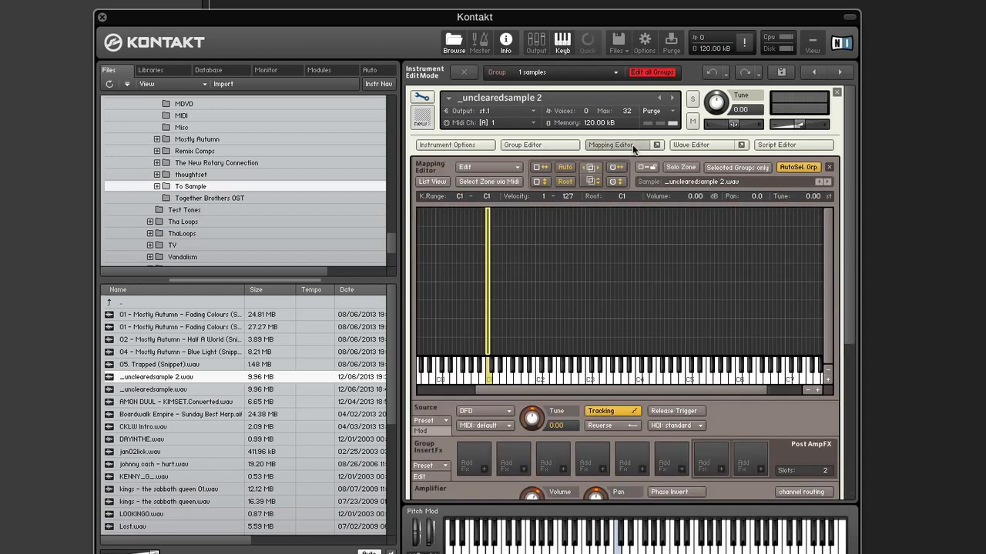
left_click(508, 164)
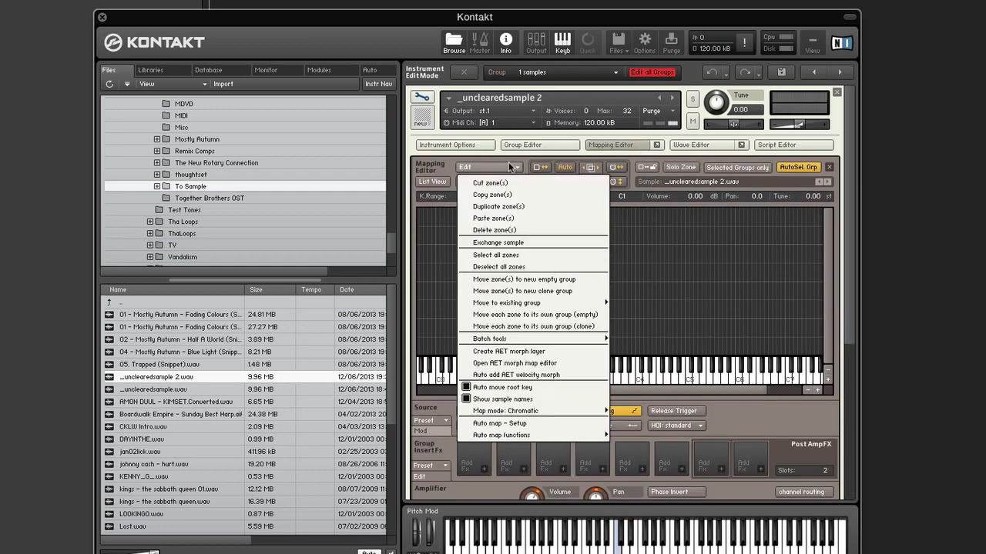
left_click(525, 205)
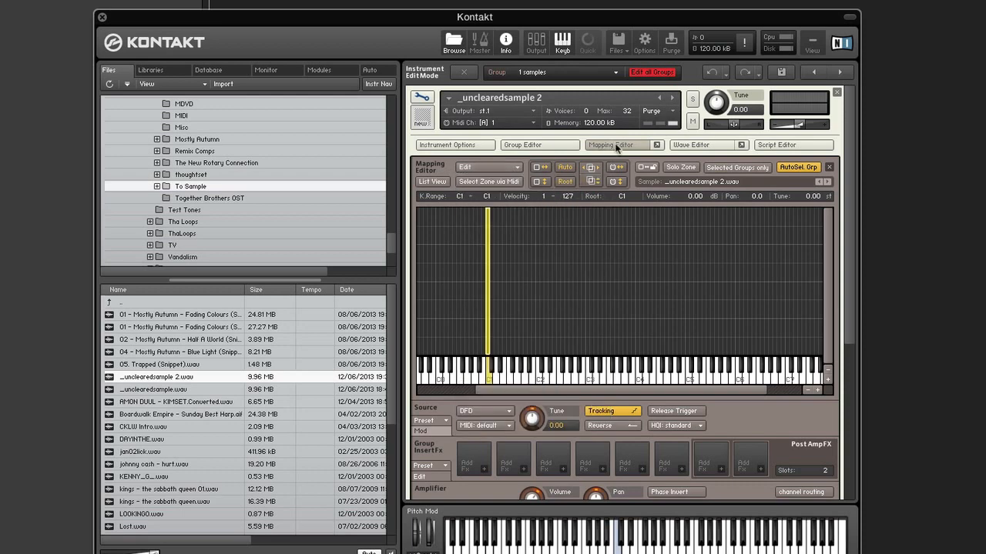
Step: Look at the instrument's group in the Group Editor and return to the Mapping Editor alone
left_click(560, 142)
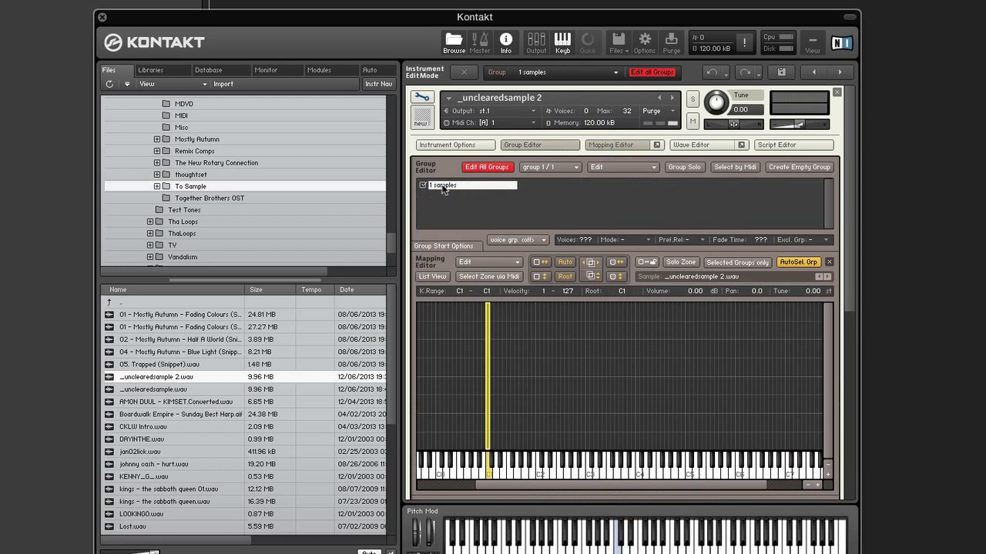
left_click(559, 144)
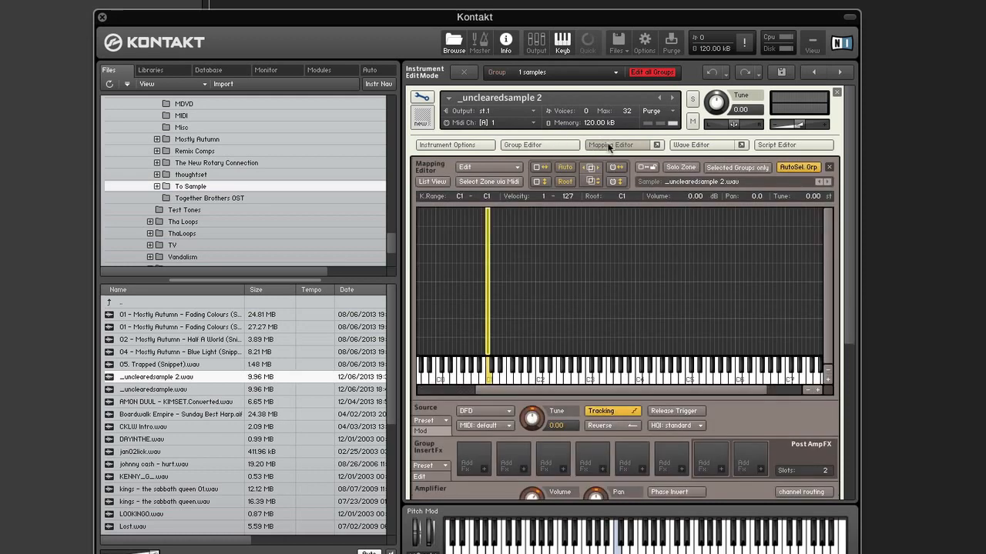
left_click(608, 146)
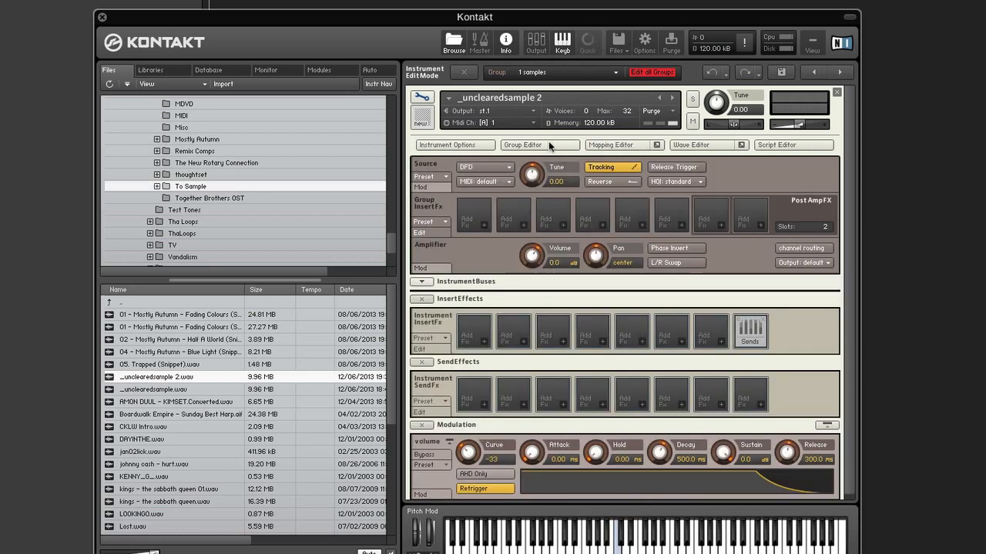
left_click(548, 143)
left_click(602, 147)
left_click(543, 145)
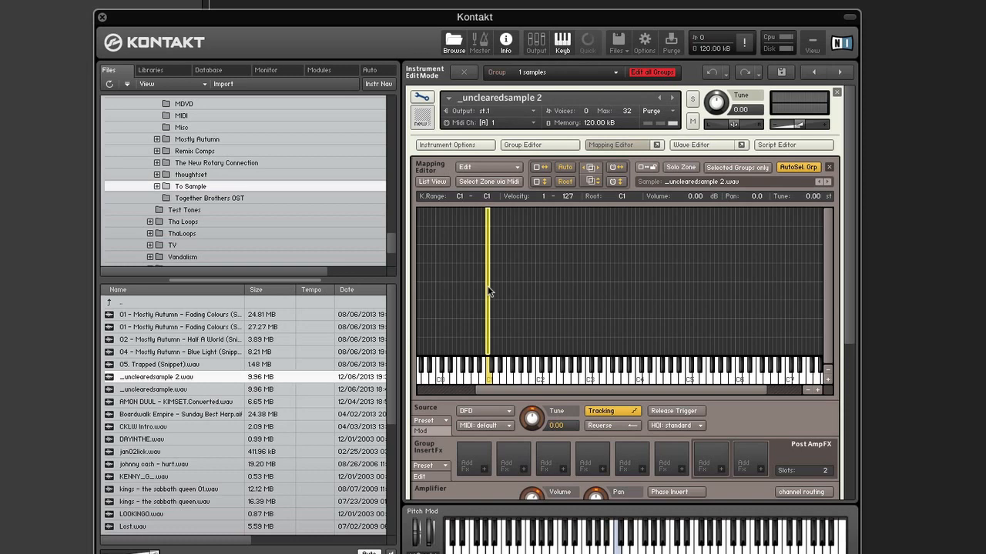
Step: Show the two stacked zones as a list, move the duplicate to C#1, and return to the keyboard map
mouse_move(488, 286)
left_mouse_down()
mouse_move(508, 288)
mouse_move(486, 291)
left_mouse_up()
left_click(504, 299)
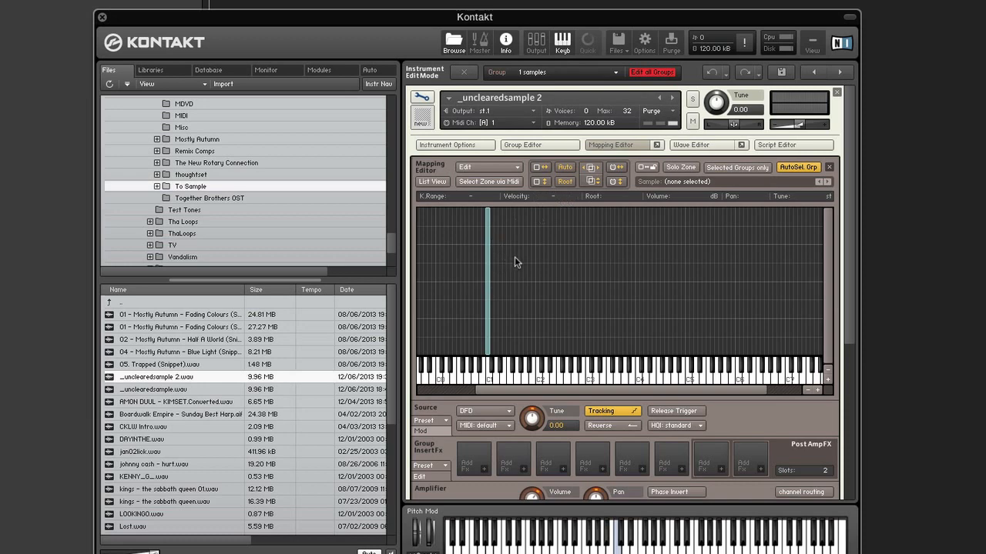
left_click(488, 254)
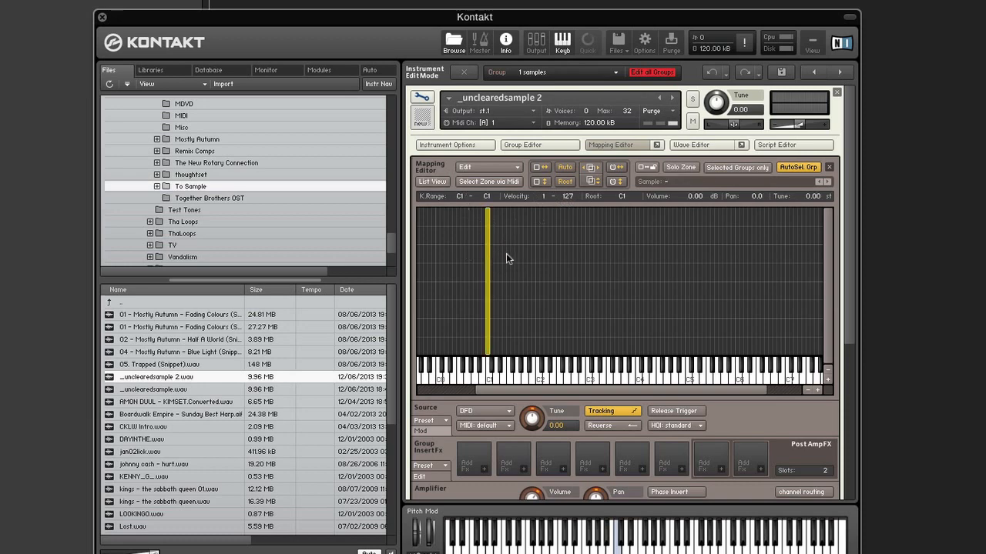
left_click(431, 182)
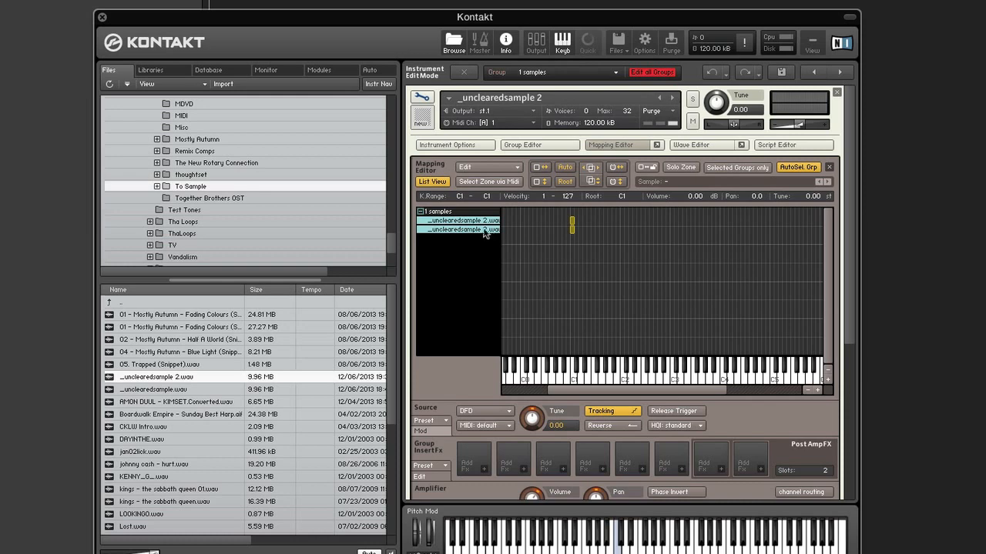
left_click(582, 241)
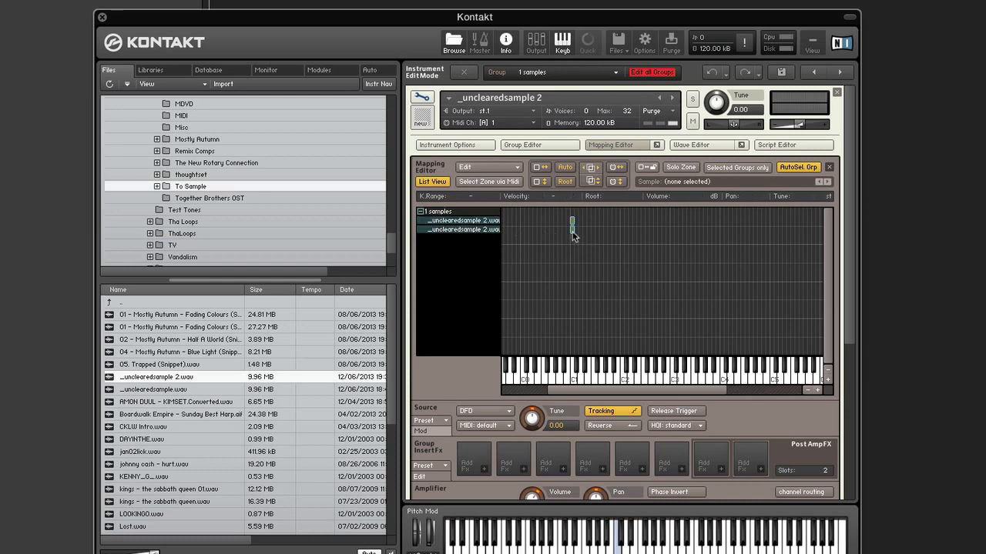
left_click_drag(573, 231, 578, 231)
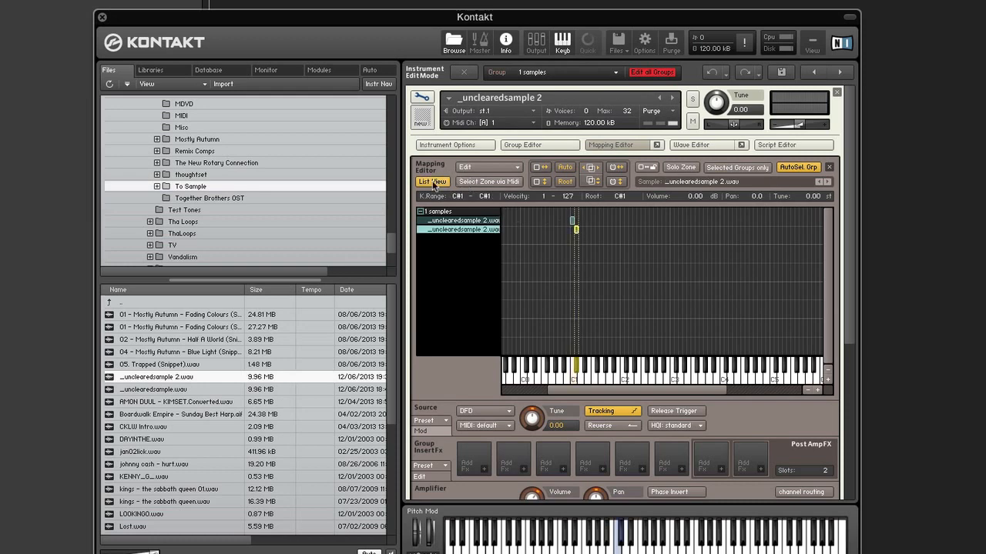
left_click(432, 183)
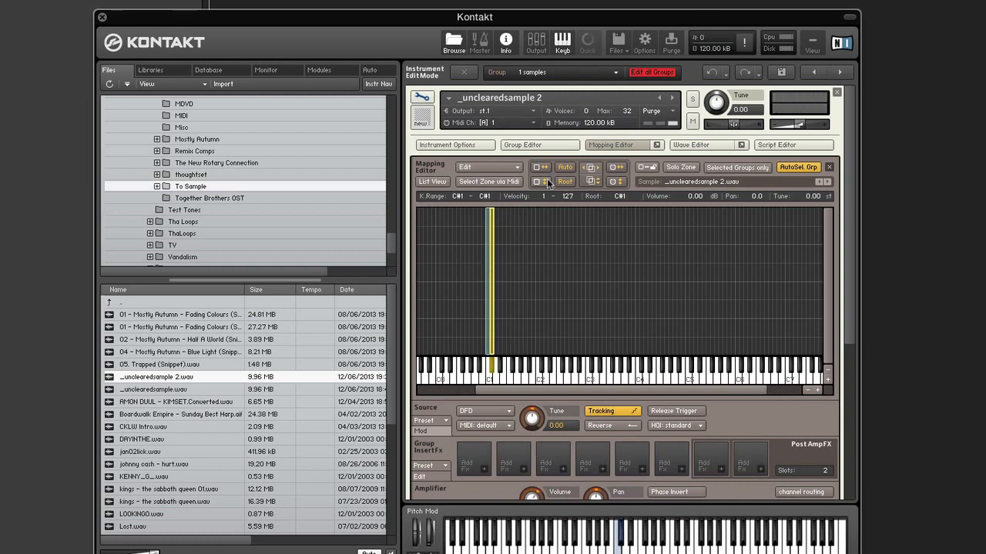
Step: Enable Select Zone via Midi and open the C1 zone's sample for editing in the Wave Editor's Sample Editor
left_click(498, 185)
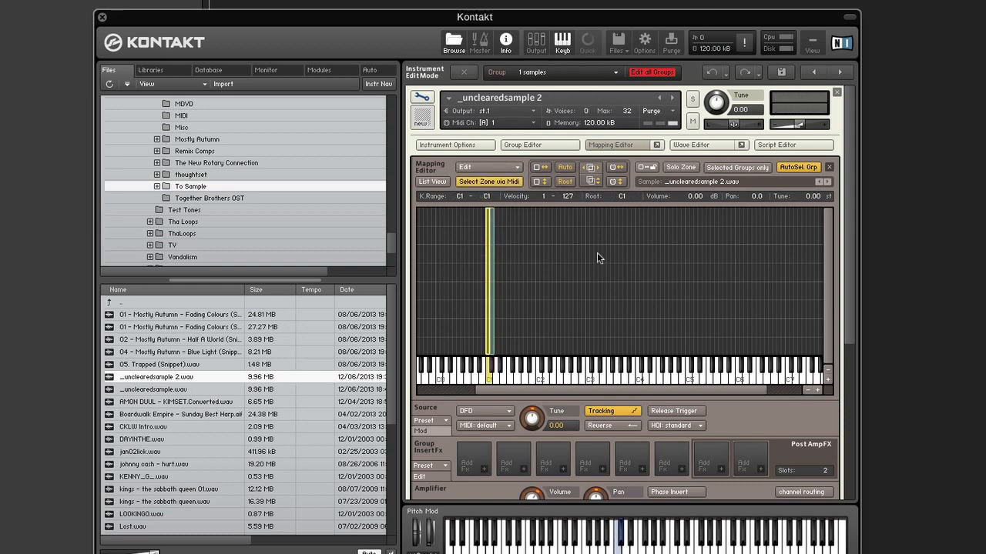
double_click(488, 246)
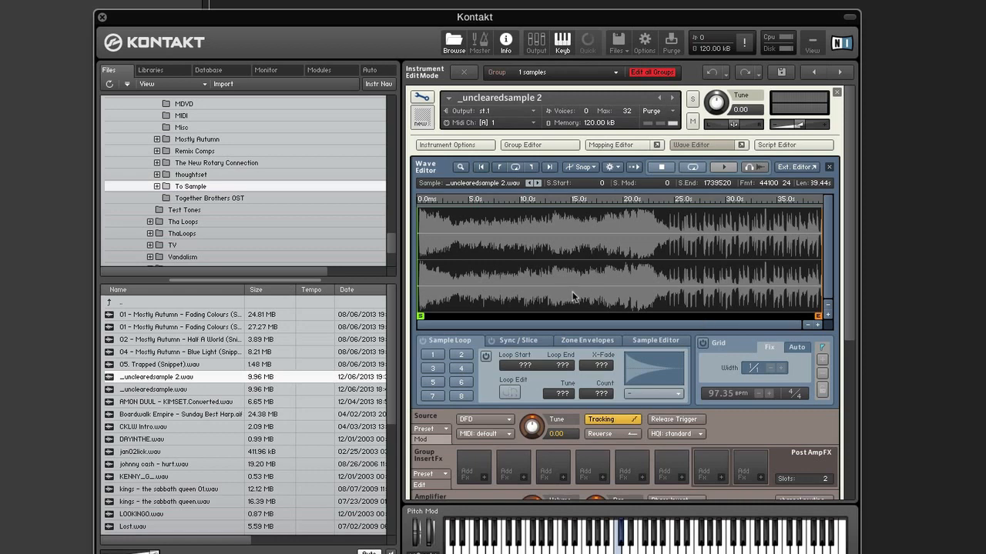
left_click(639, 342)
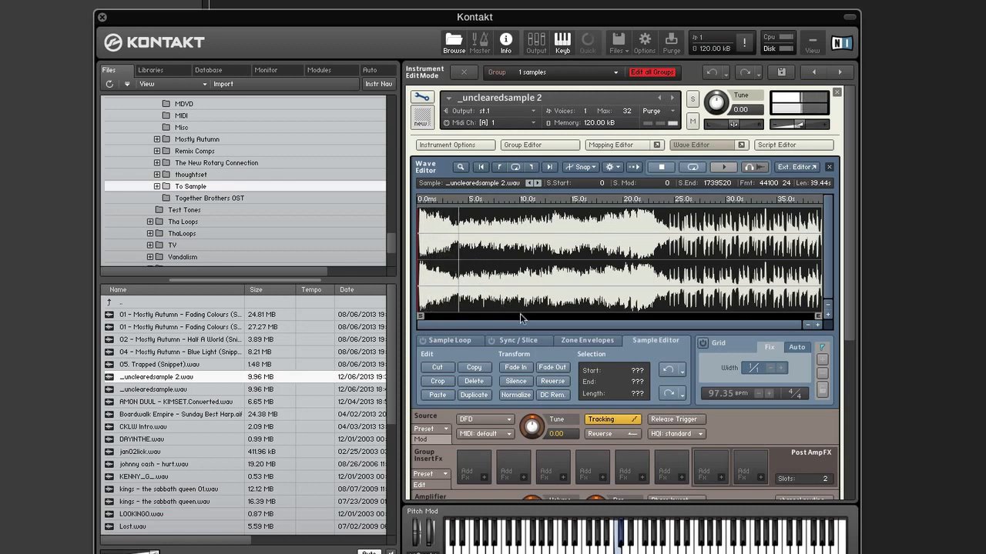
Step: Select the waveform from its start to about sample 282055 and delete that section
left_click(488, 222)
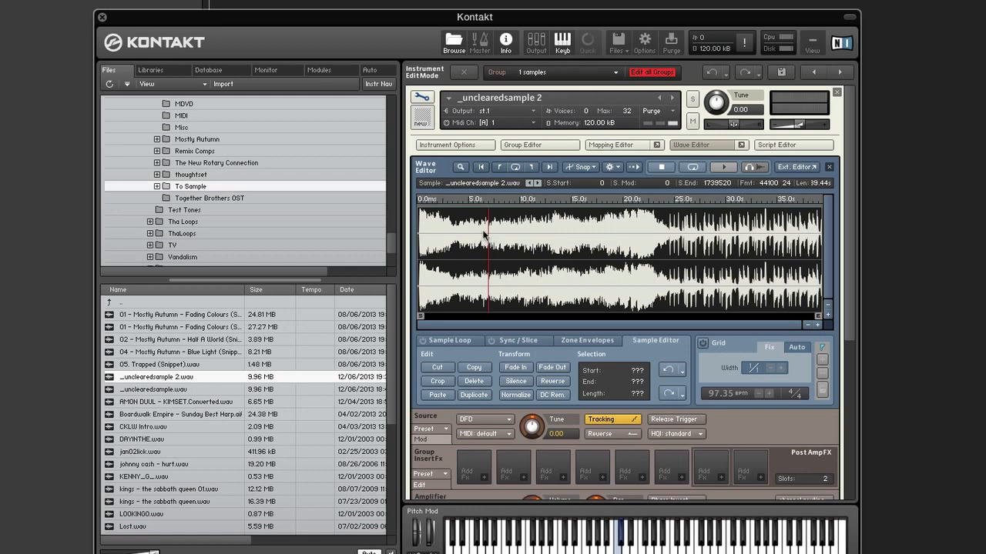
left_click(483, 235)
left_click_drag(483, 235, 402, 230)
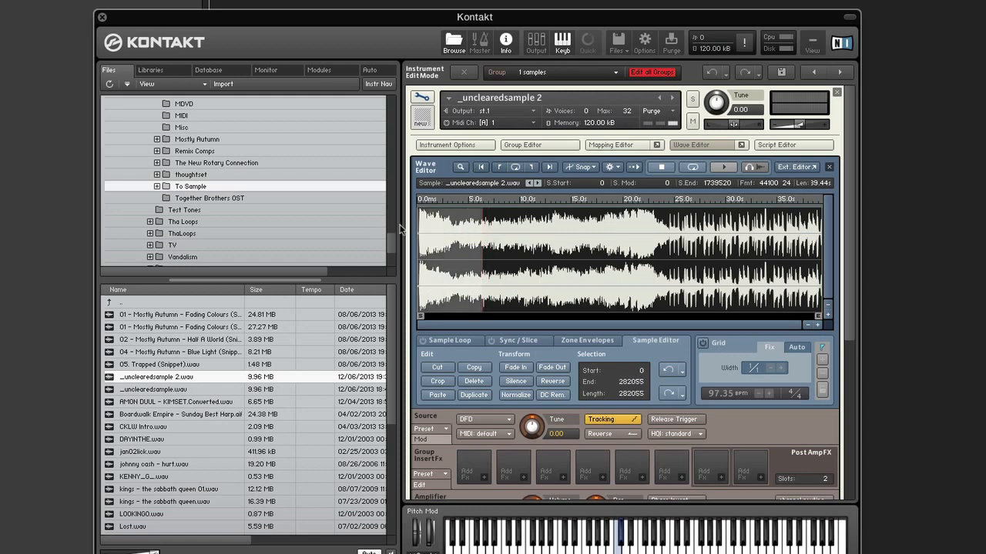
left_click(481, 385)
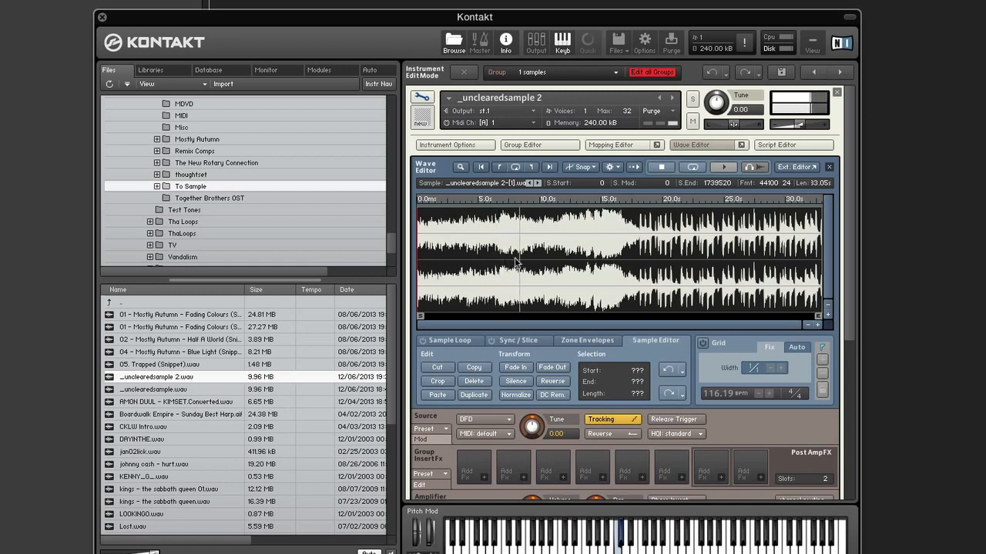
Step: Delete the waveform from about sample 405544 to its end, undo the deletion and redo it
left_click_drag(529, 263, 887, 234)
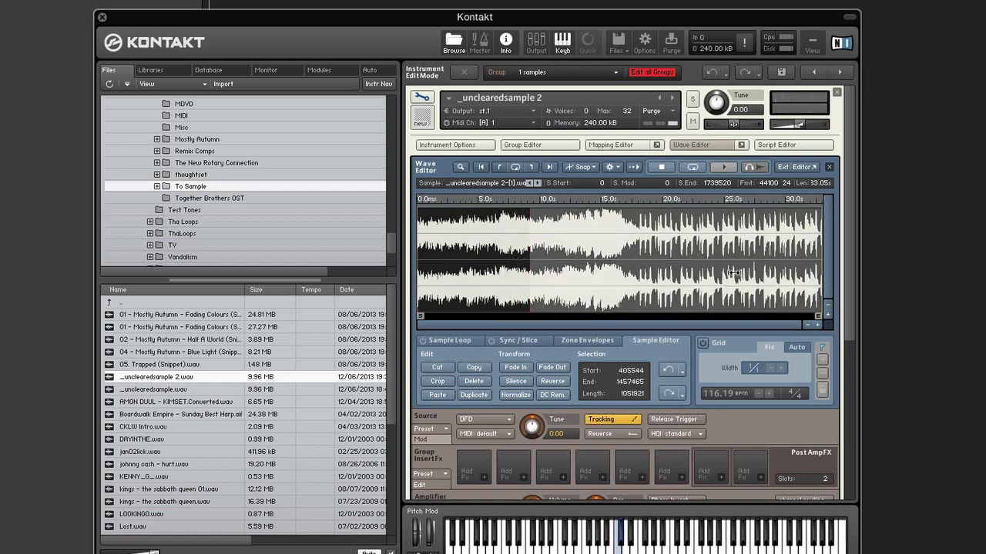
left_click(480, 380)
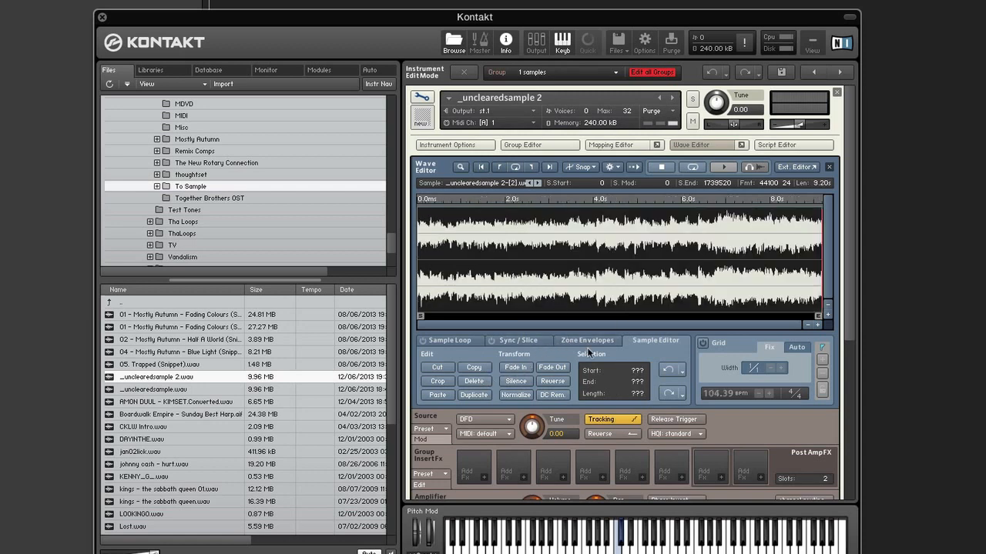
left_click(667, 370)
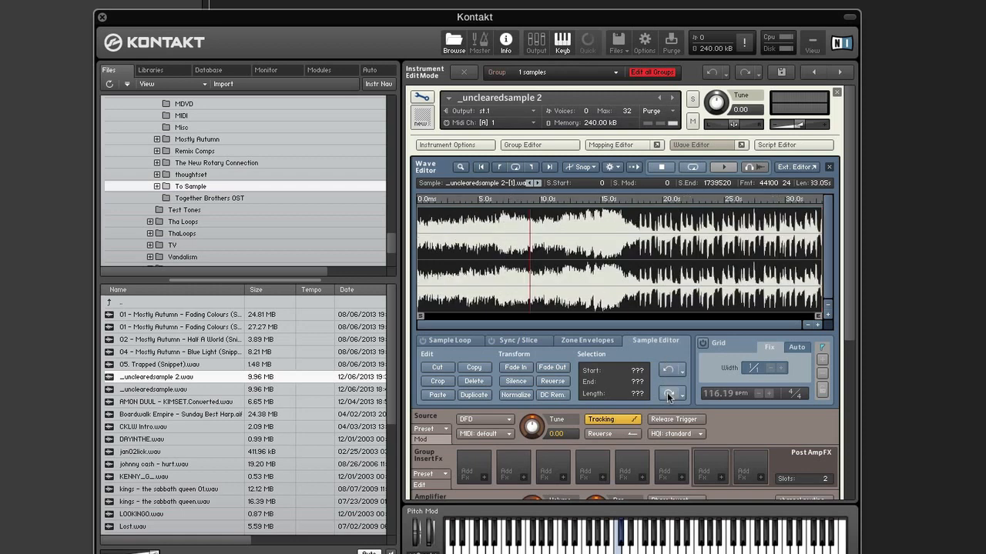
left_click(667, 393)
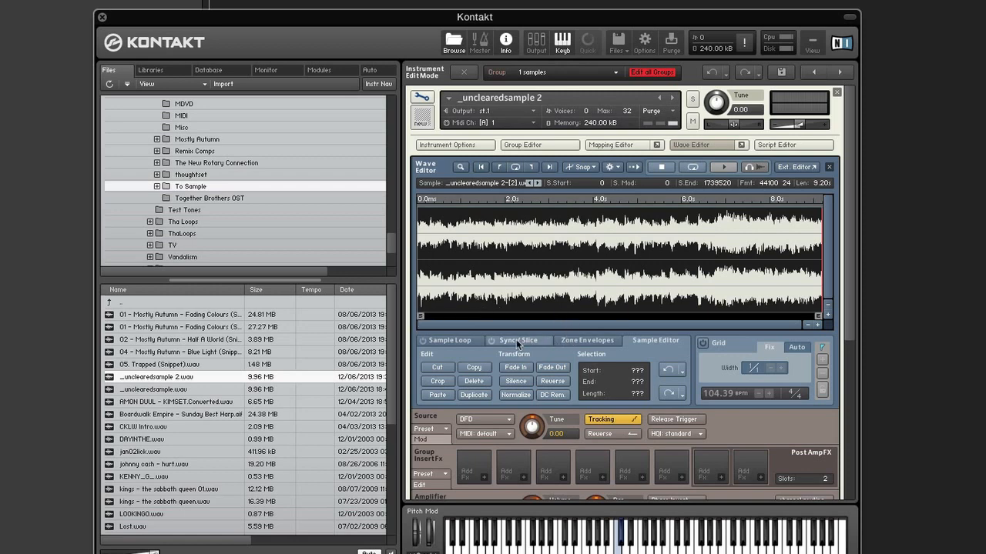
Step: Show the Sample Loop settings and move the sample's start marker to about sample 77158
left_click(473, 341)
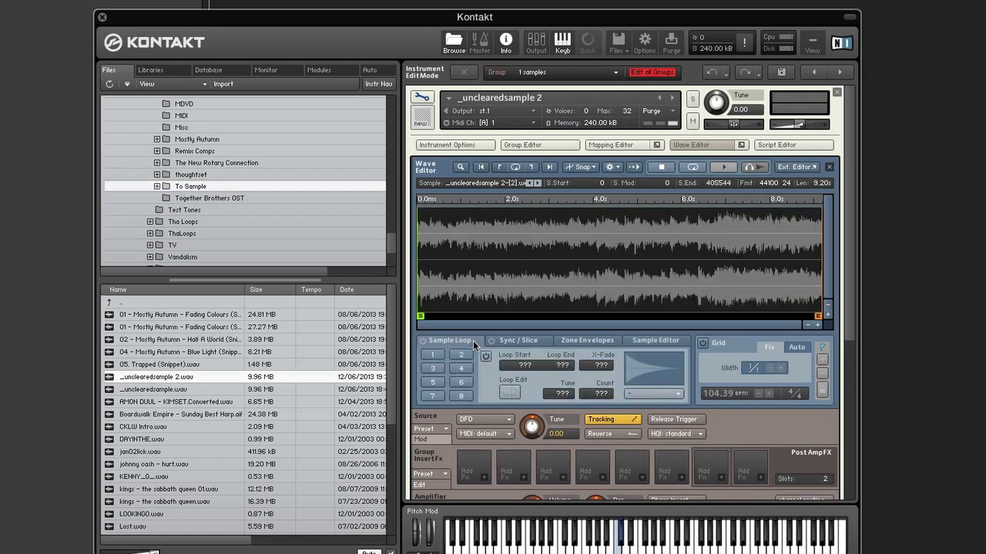
left_click(817, 325)
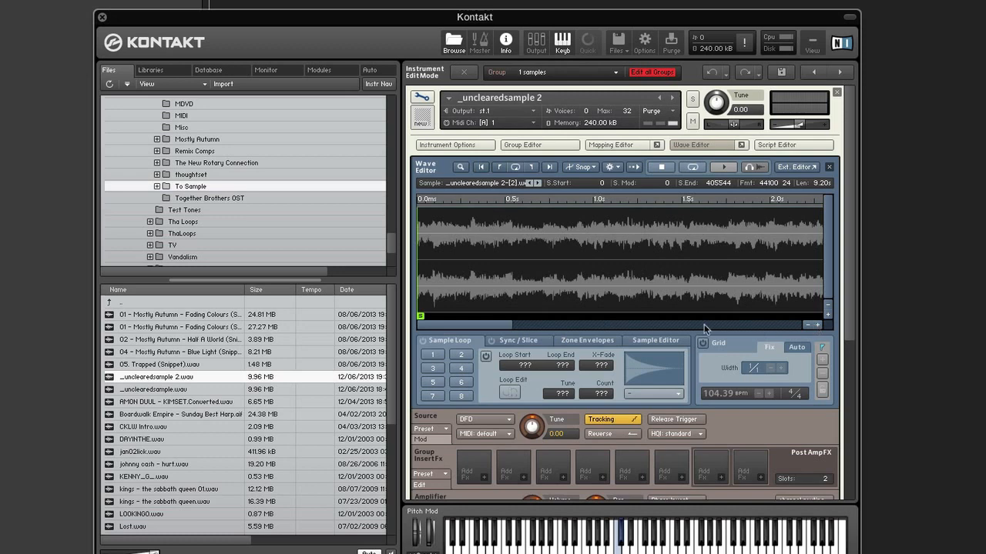
left_click(807, 325)
left_click_drag(428, 316, 575, 316)
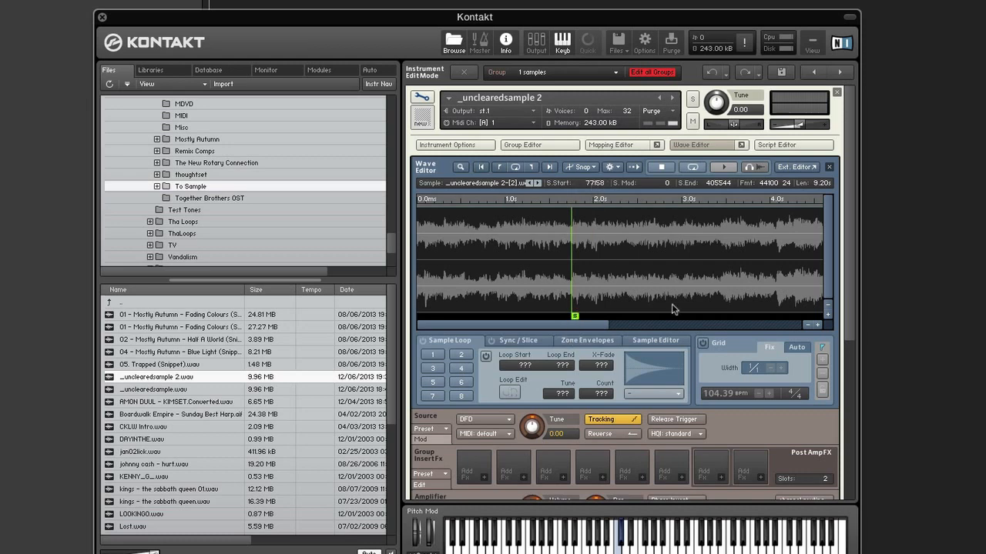
Step: In the Sample Editor, select the waveform from about sample 35292 to 55014, and clear the selection
left_click(656, 340)
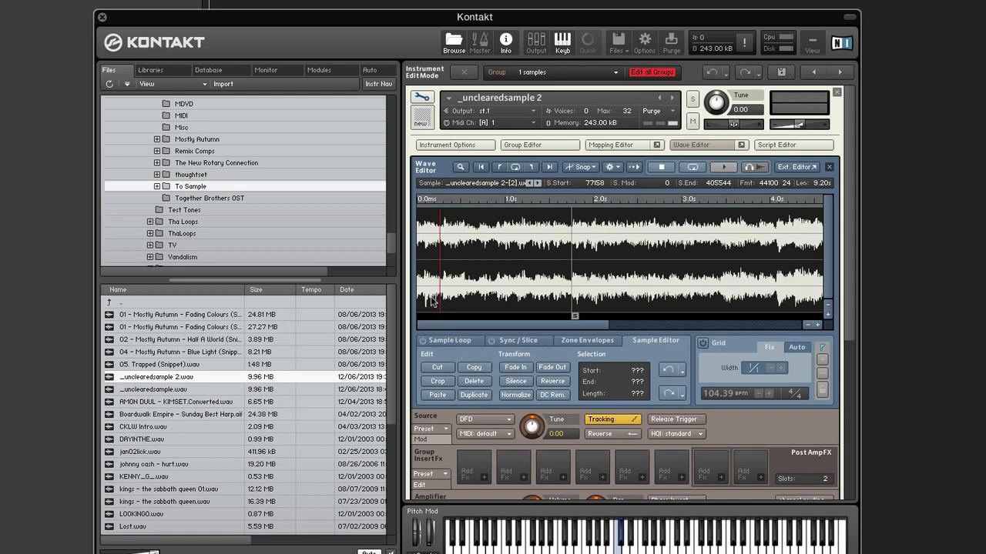
left_click_drag(431, 303, 488, 303)
left_click(501, 300)
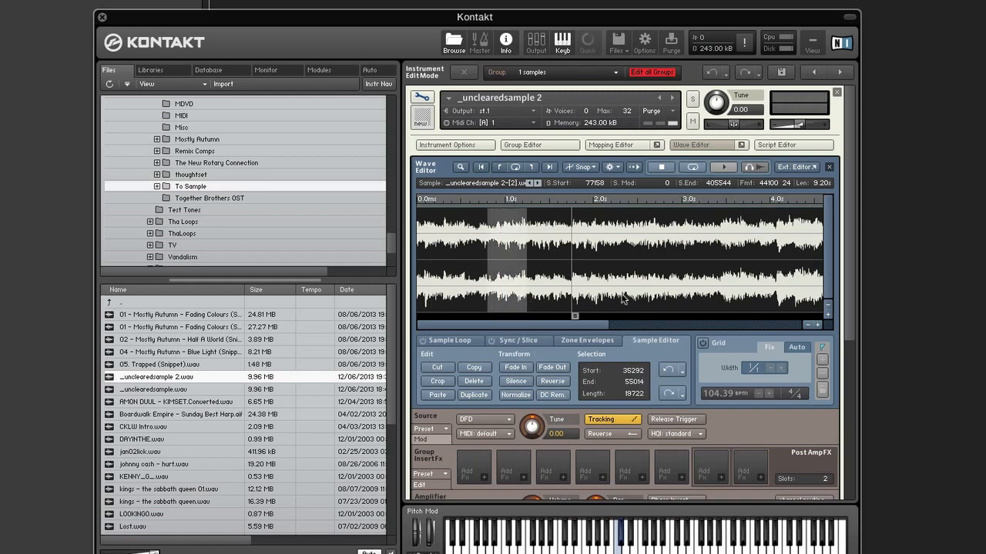
left_click(583, 300)
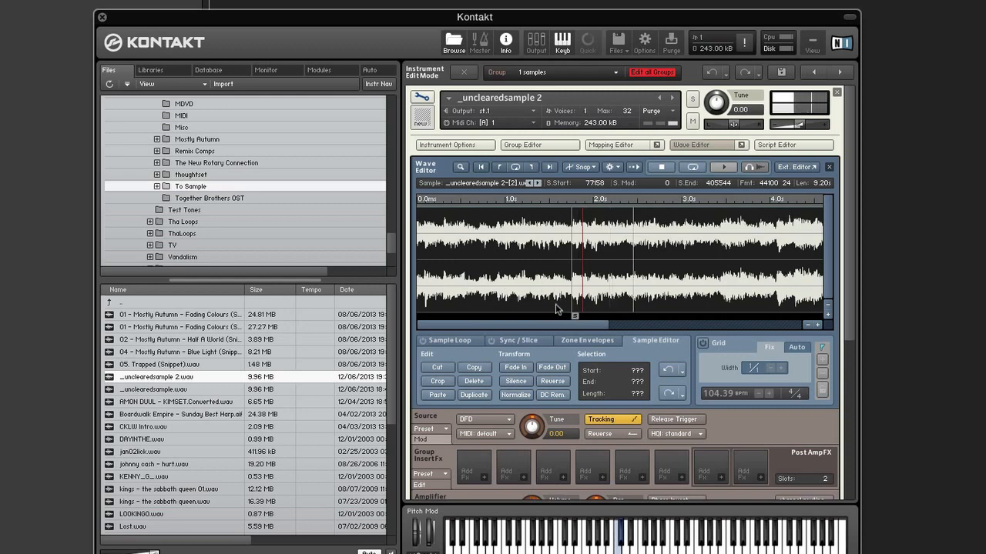
Step: Move the sample's start marker back to 0 in the Sample Loop view
left_click(465, 342)
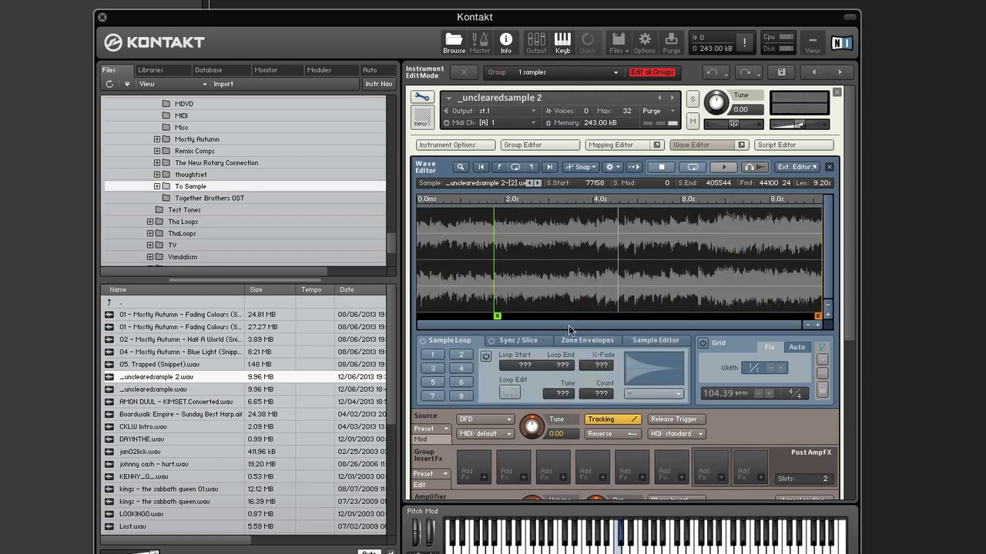
left_click_drag(497, 316, 419, 317)
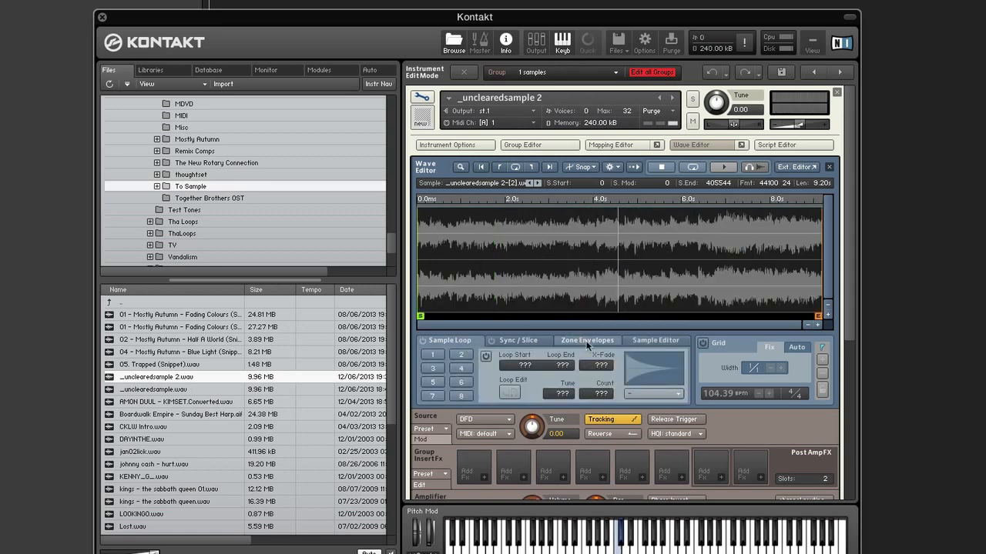
Step: In the Sample Editor, select the waveform from its start to about sample 30102 and delete that section
left_click(655, 341)
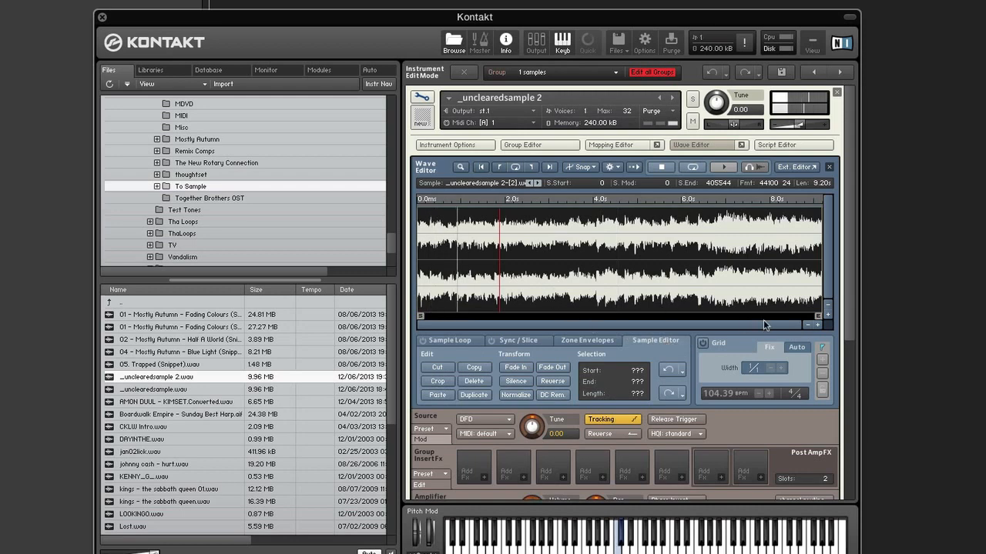
left_click(818, 324)
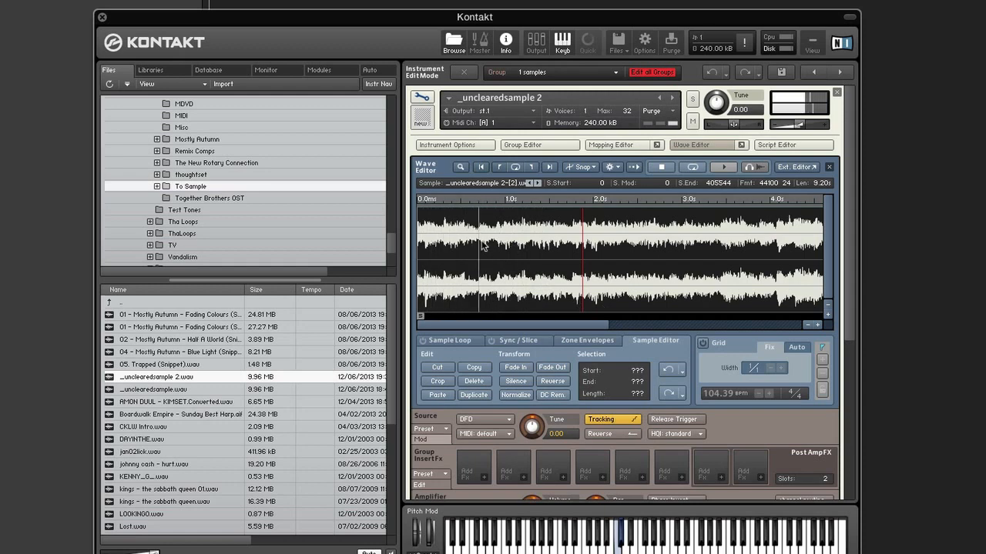
left_click(478, 245)
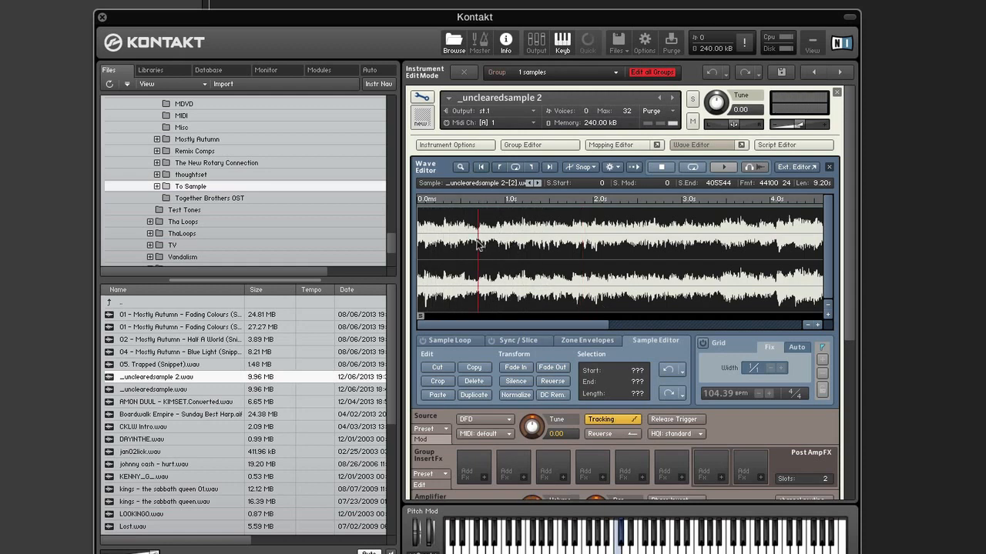
left_click_drag(478, 245, 372, 240)
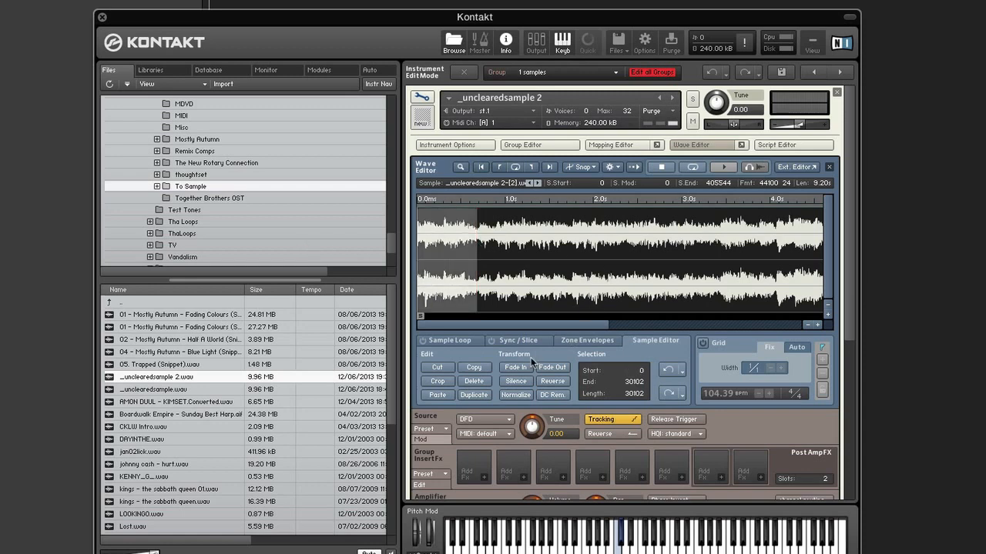
left_click(474, 381)
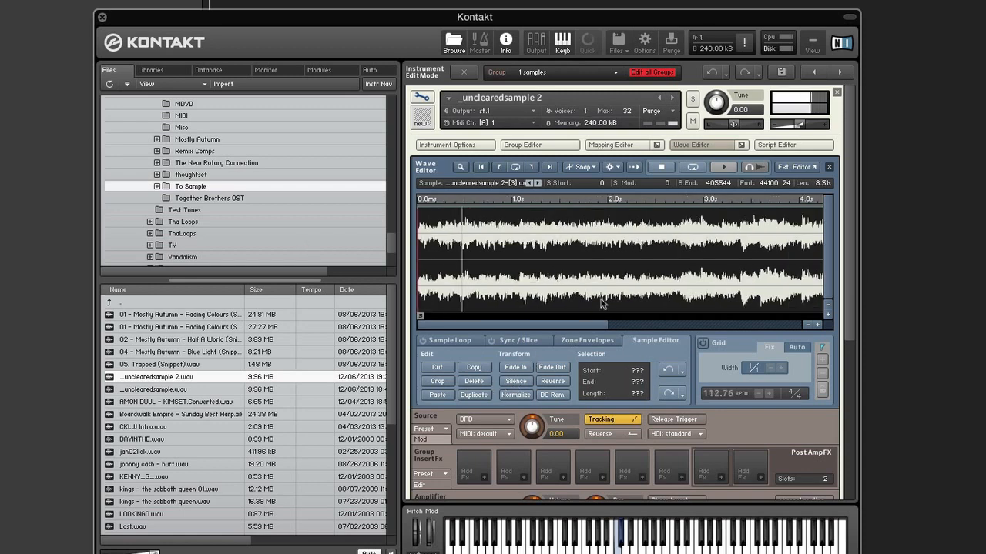
Step: Select the waveform from about sample 308480 to its end and delete that section
left_click(807, 324)
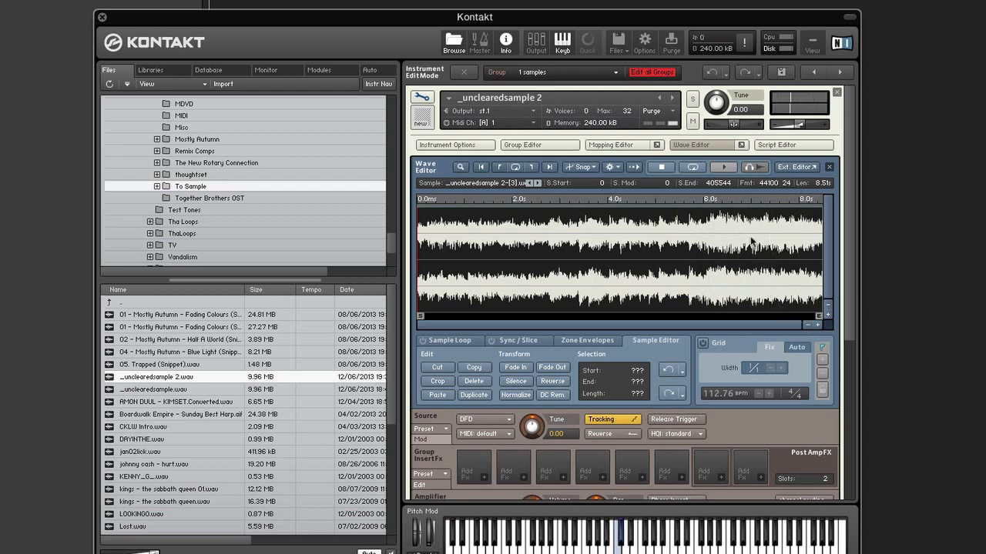
left_click_drag(752, 245, 893, 256)
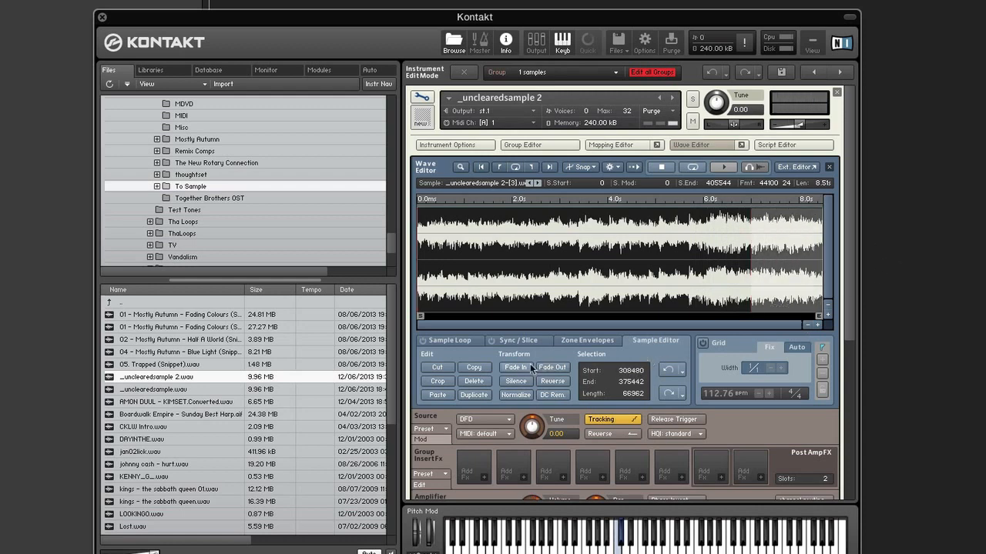
left_click(476, 380)
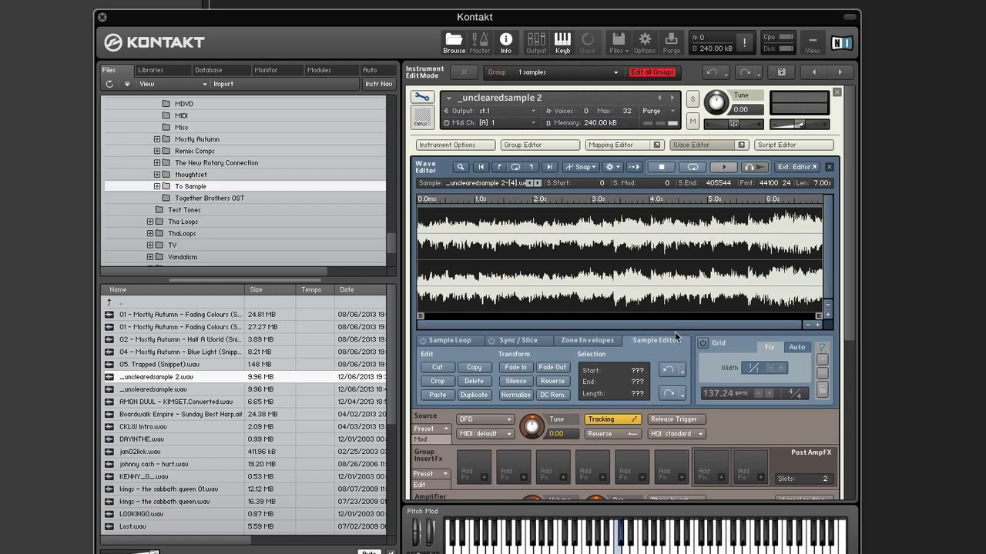
Step: Select the entire waveform from 0 to 308480 and normalize it
left_click(521, 393)
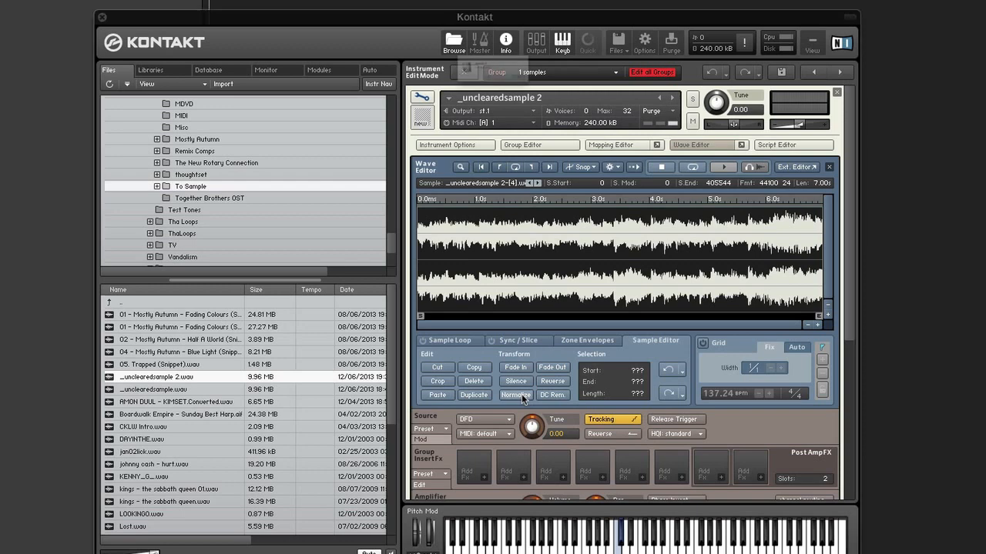
left_click(594, 96)
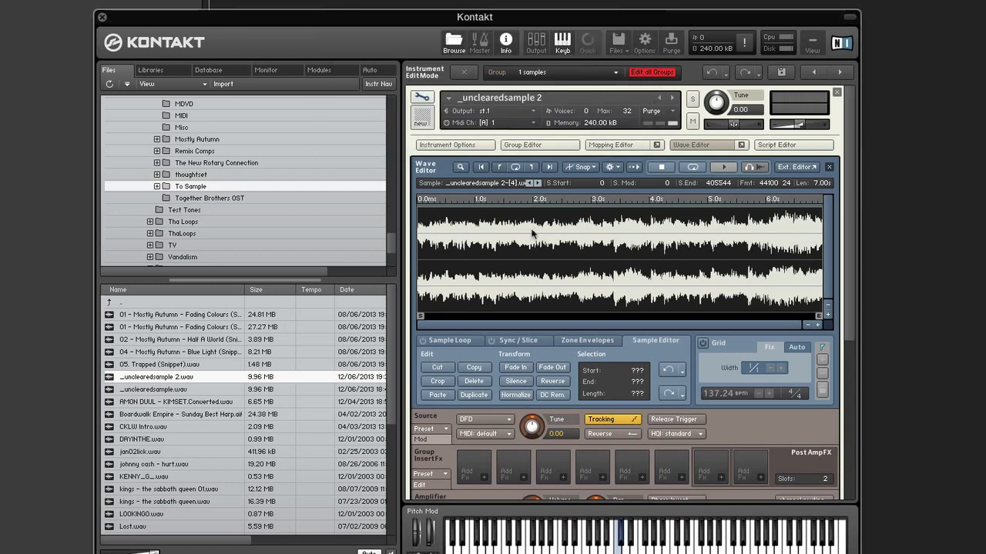
left_click(806, 325)
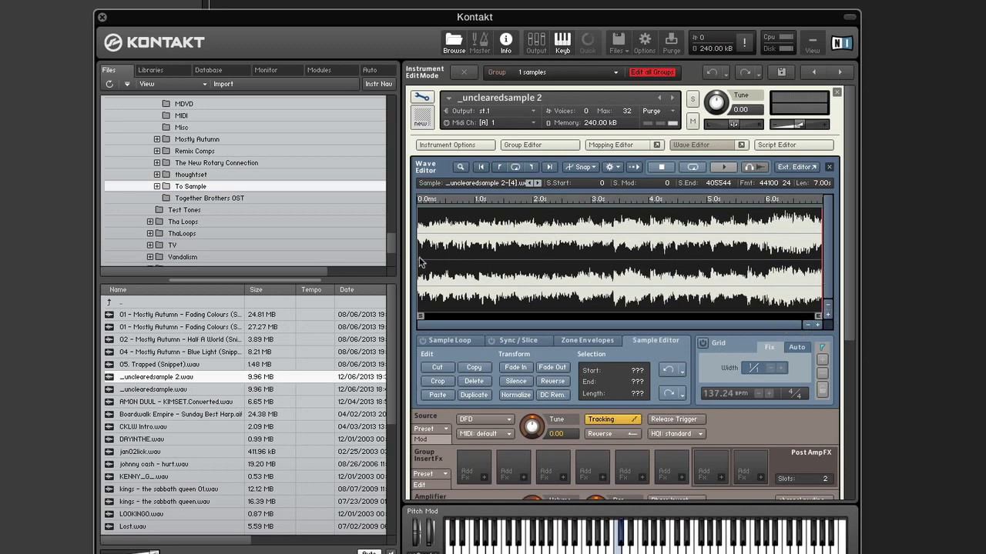
left_click_drag(420, 263, 873, 264)
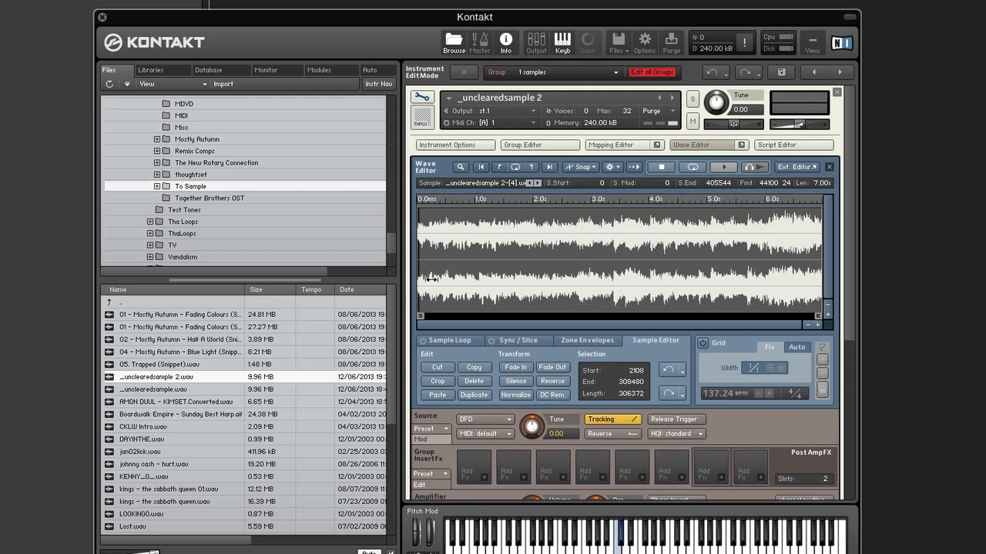
left_click_drag(432, 279, 387, 278)
left_click(517, 394)
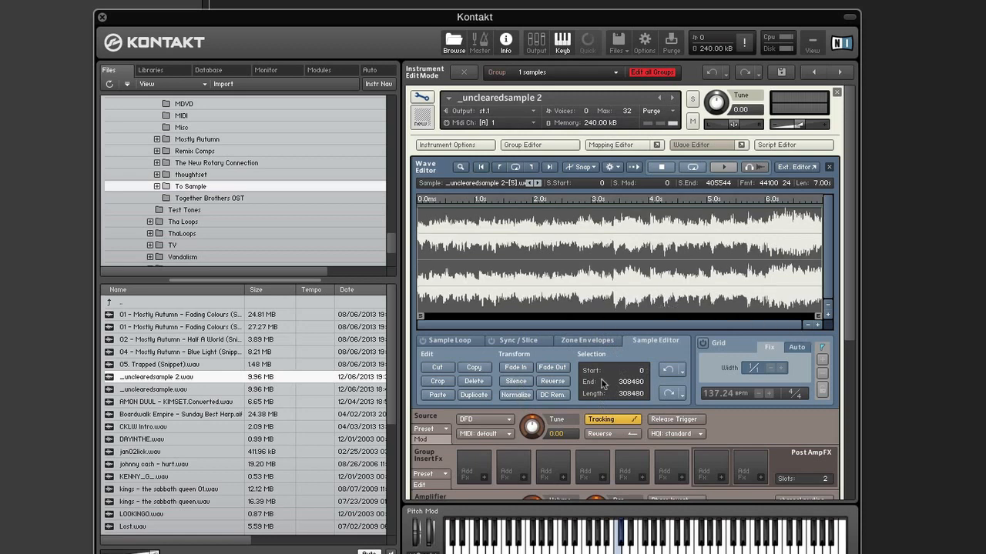
Step: Move the sample's start marker to about sample 3144 in the Sample Loop view
left_click(467, 341)
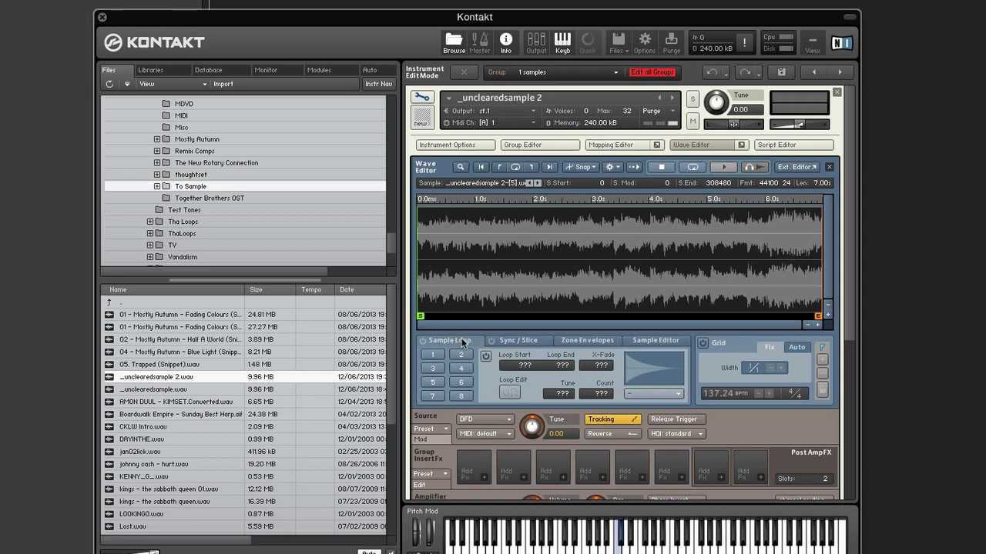
left_click(818, 325)
left_click(818, 325)
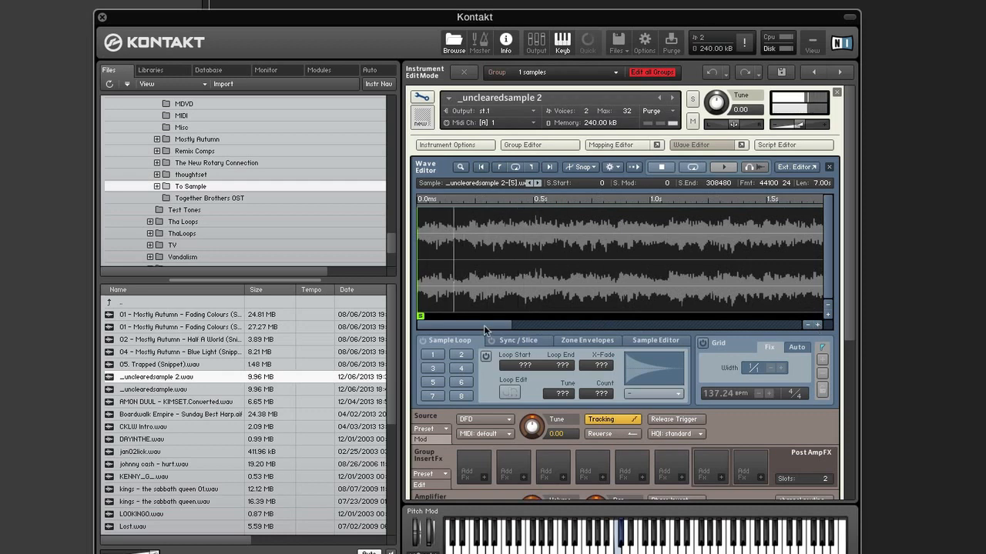
left_click_drag(422, 316, 437, 317)
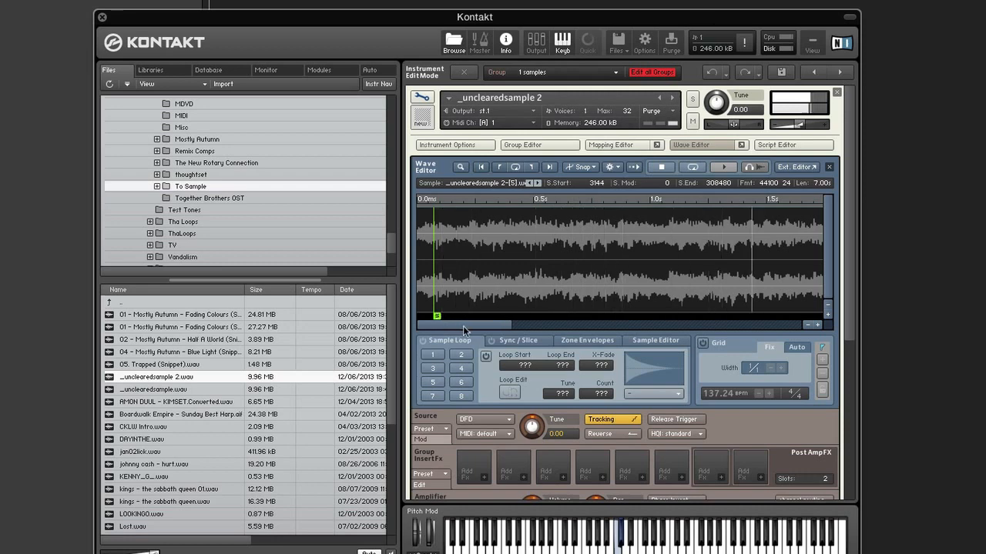
Step: Enable loop 1 for the sample and move its loop start to about sample 3154
left_click_drag(463, 326, 803, 317)
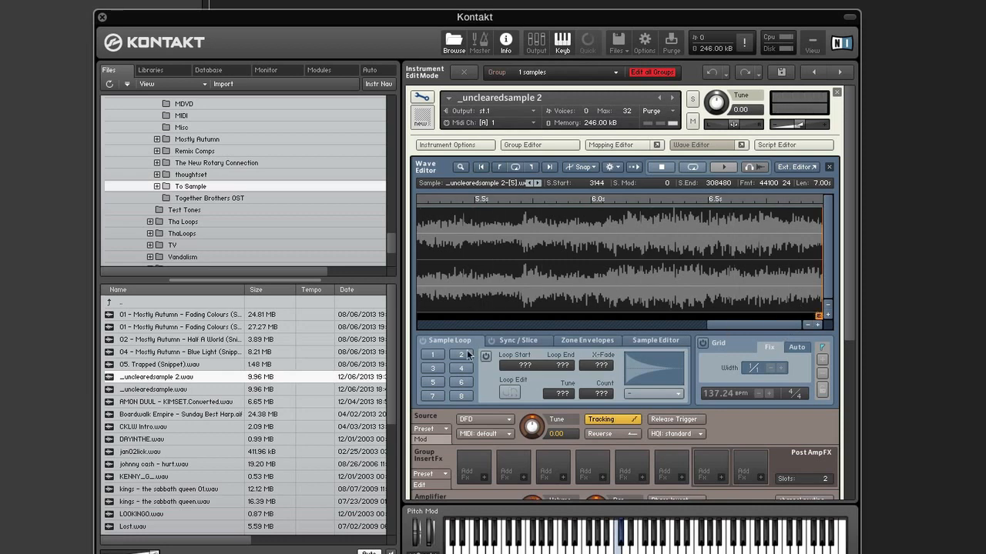
left_click(434, 354)
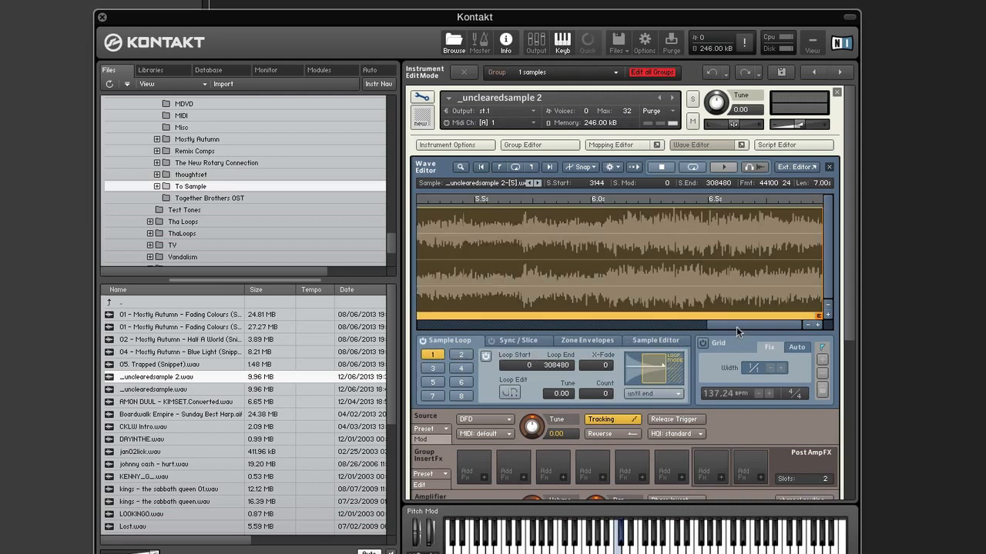
left_click(424, 325)
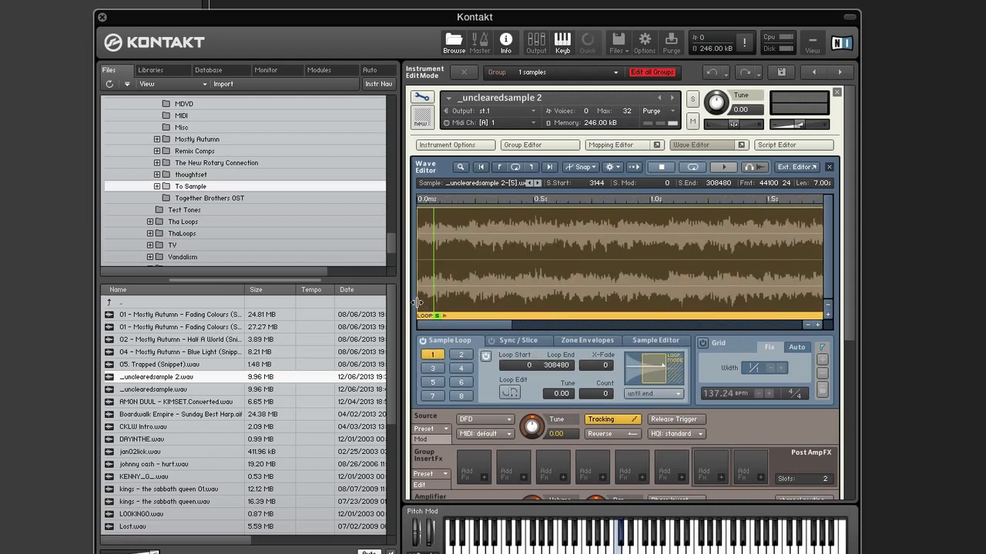
left_click_drag(420, 302, 842, 331)
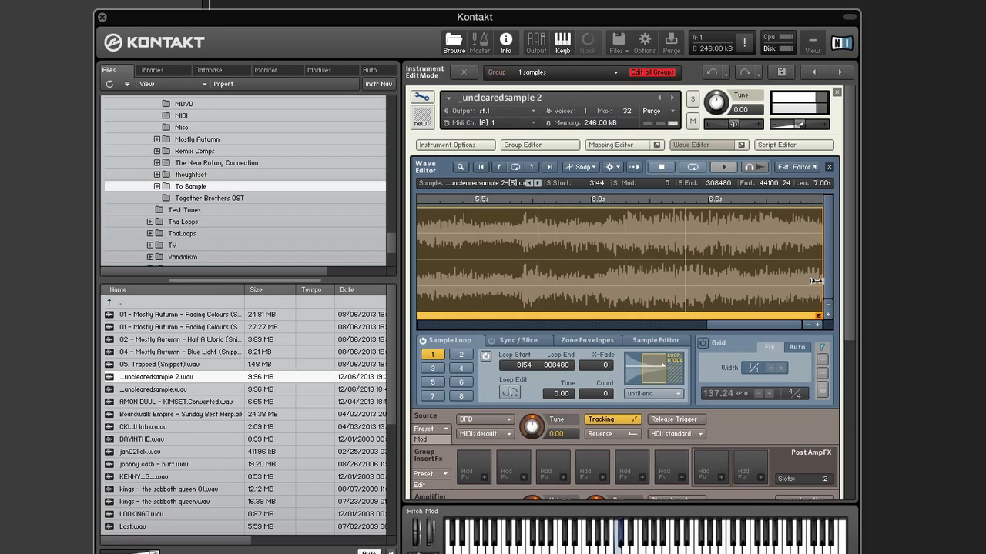
Step: Adjust loop 1 to run from 0 to about sample 297372 and set its X-Fade to 500
left_click_drag(815, 281, 763, 281)
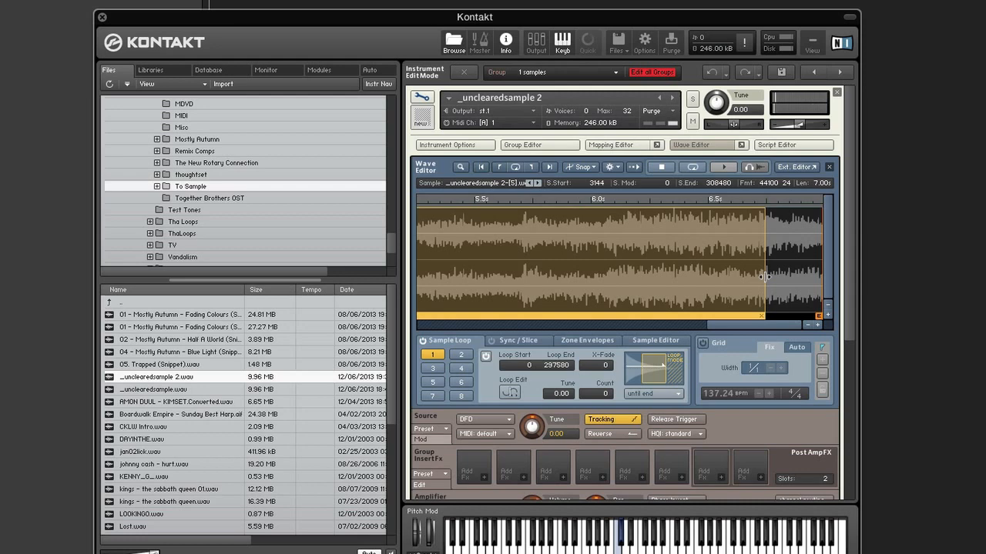
left_click_drag(764, 275, 759, 276)
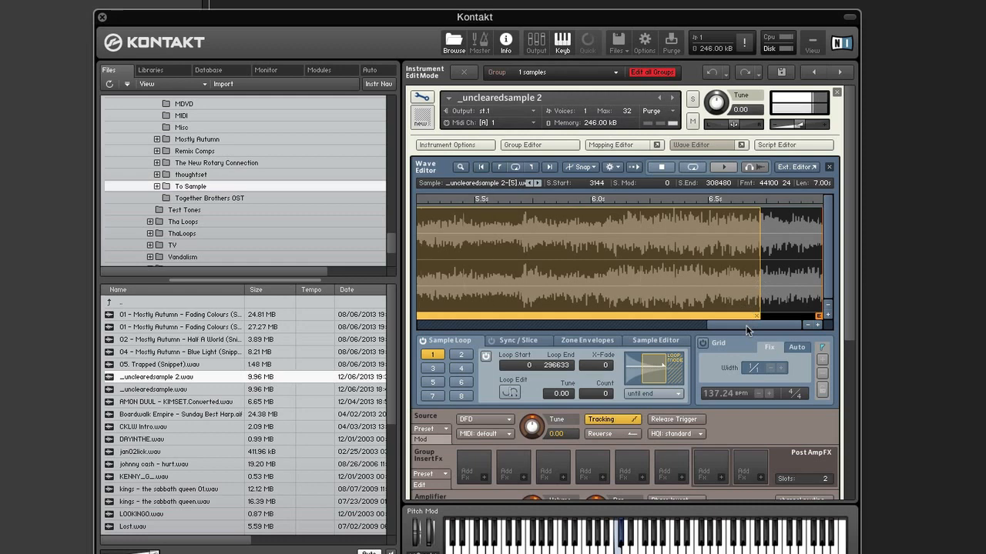
left_click_drag(759, 269, 763, 267)
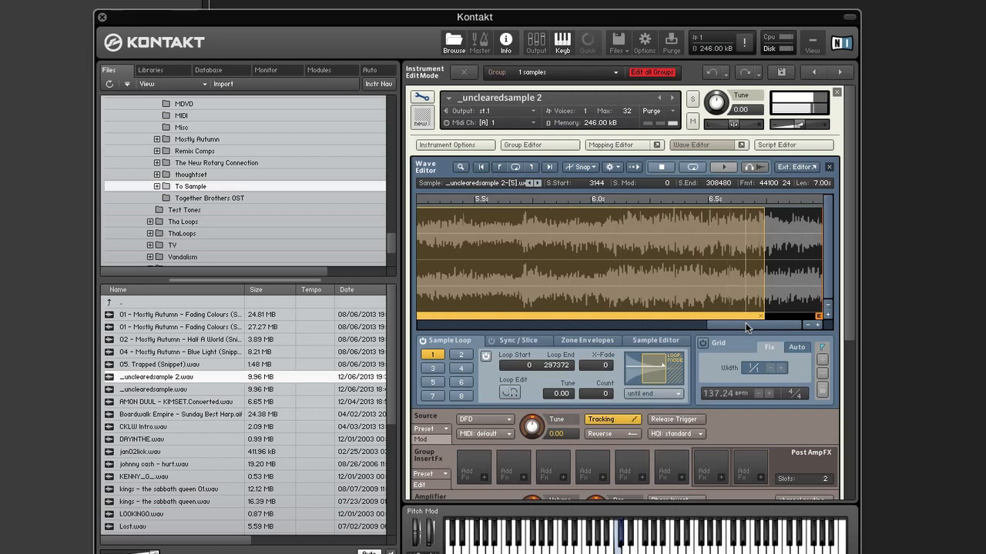
double_click(605, 366)
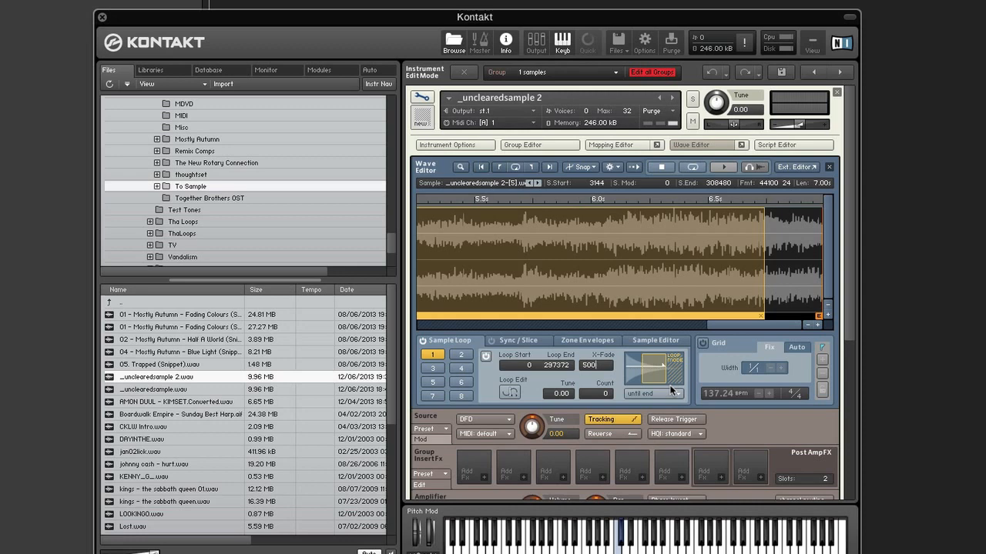
key("Return")
Step: Return to the Mapping Editor and open the C#1 zone's sample in the Wave Editor
left_click(691, 146)
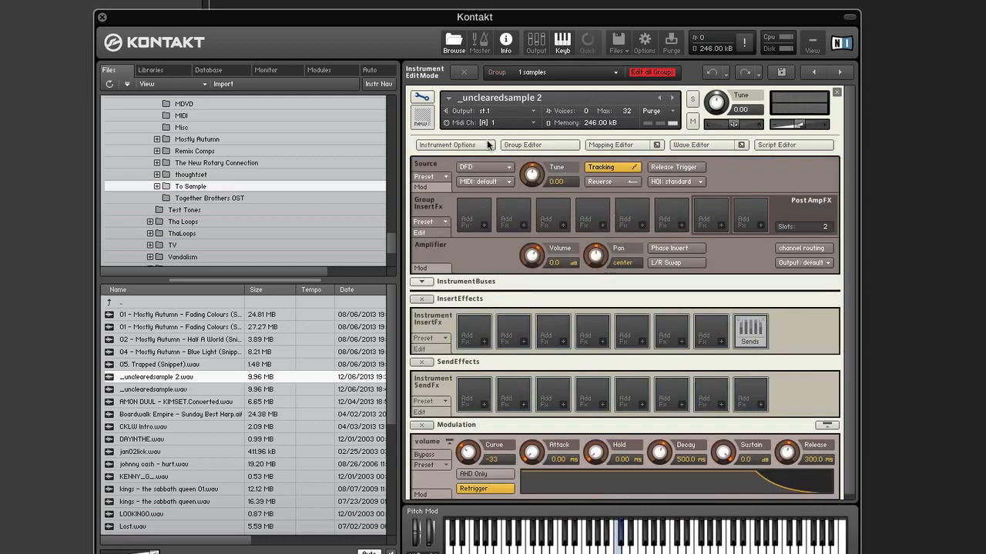
left_click(610, 145)
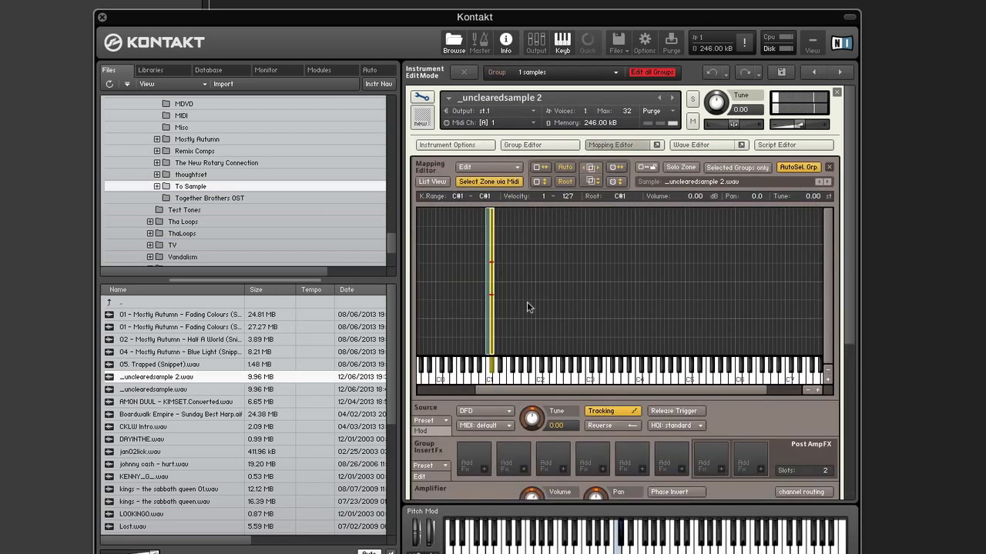
double_click(491, 279)
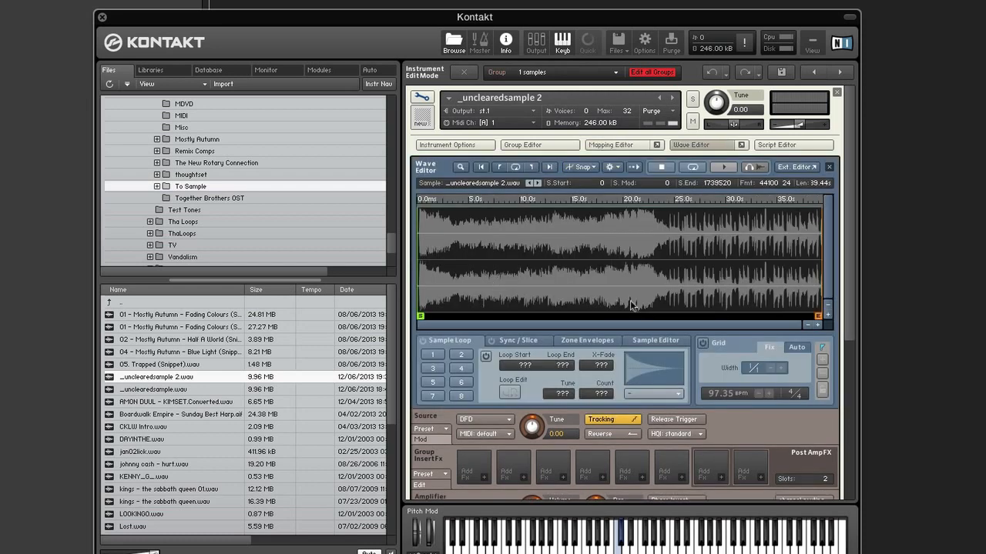
Step: Show the Sample Editor functions for the C#1 zone's sample
left_click(664, 340)
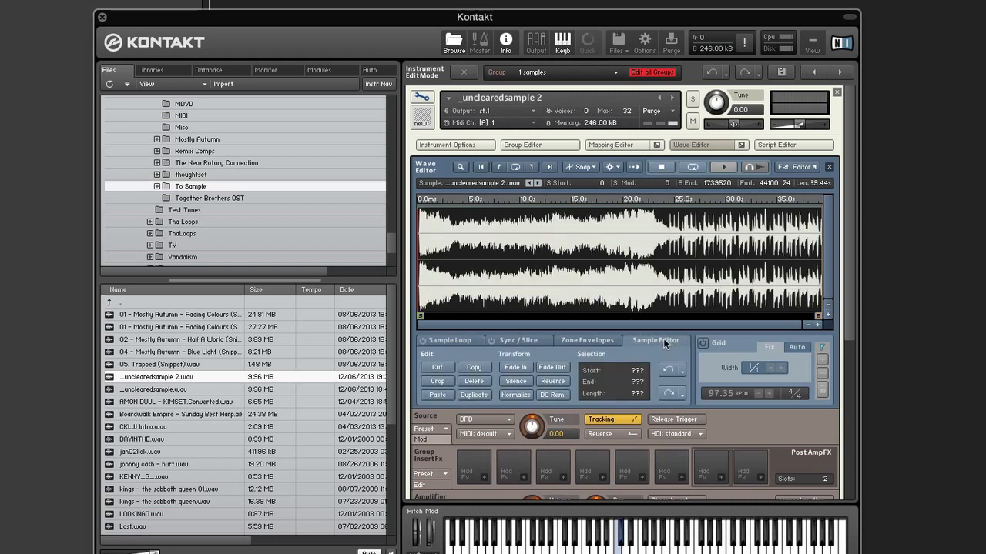
Step: Try deleting the sample's opening section from 0 to about sample 1068840, and undo the deletion
left_click(667, 281)
left_click_drag(667, 285, 416, 297)
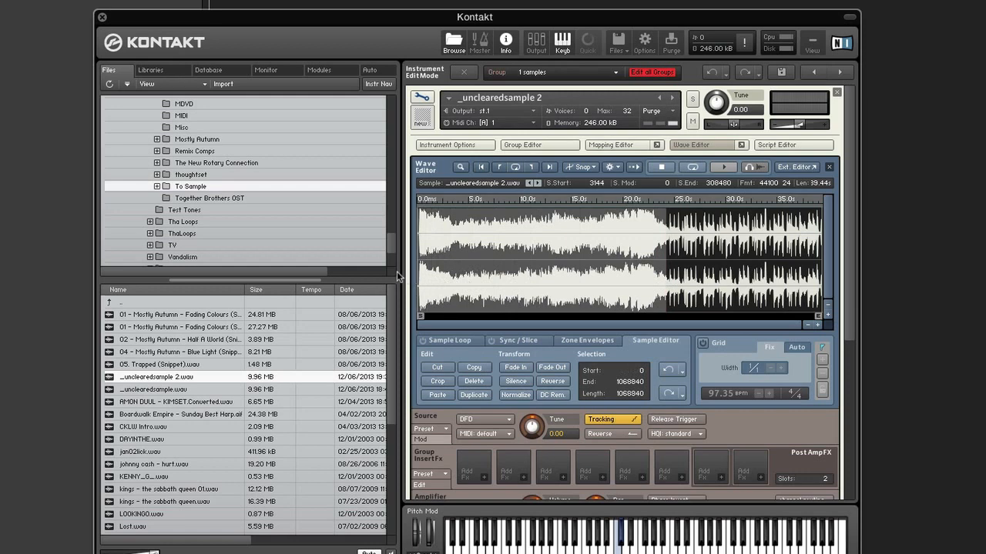
left_click(476, 382)
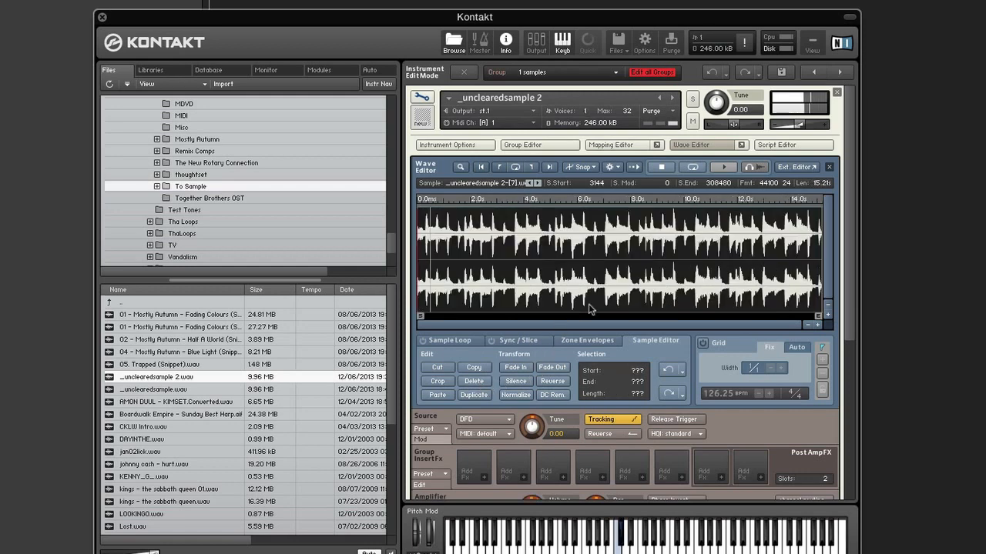
left_click(668, 373)
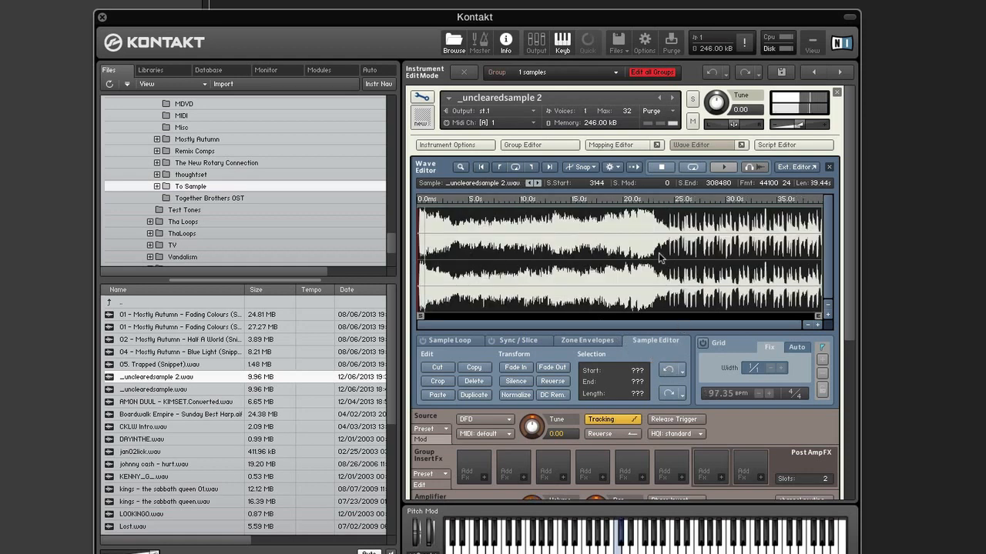
Step: Delete the sample's opening section from 0 to about sample 1039150
left_click_drag(660, 258, 383, 247)
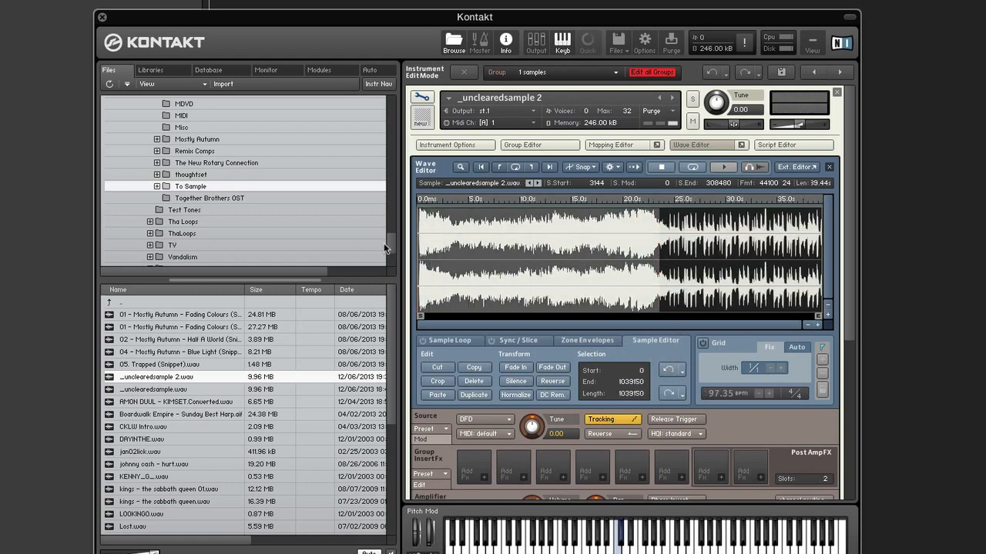
left_click(478, 379)
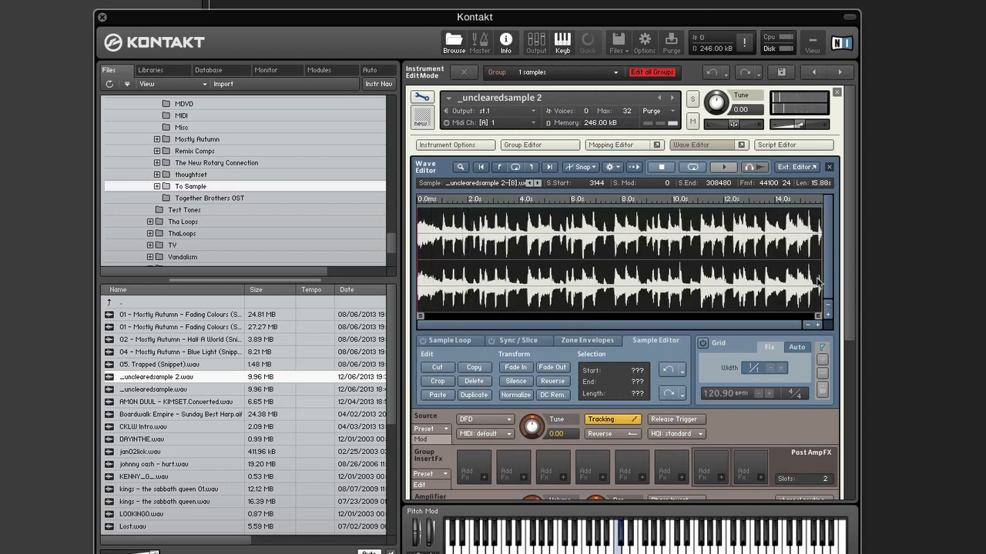
Step: Delete the stretch before the drum hit near 1.0 s, from about sample 21830 to 44326
left_click(817, 325)
left_click(818, 325)
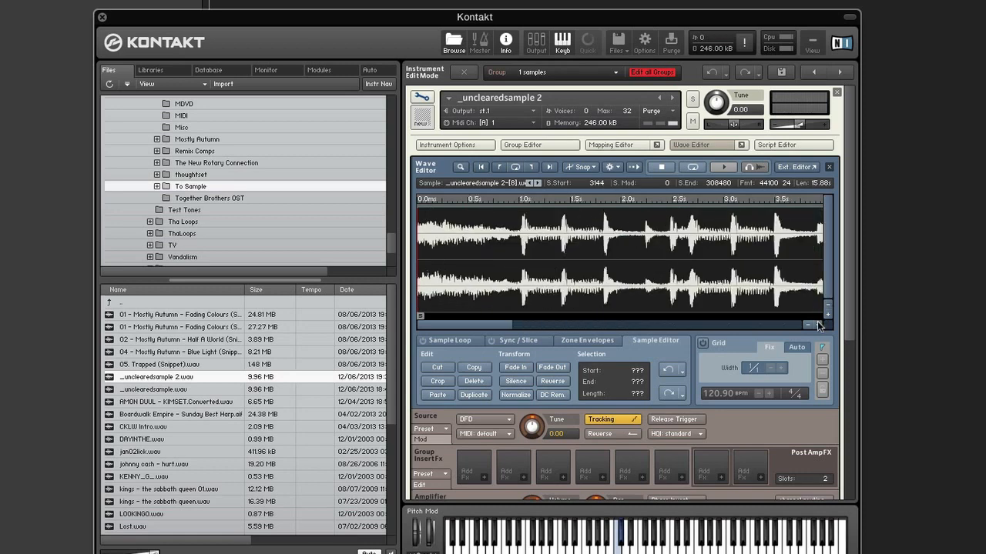
left_click(817, 325)
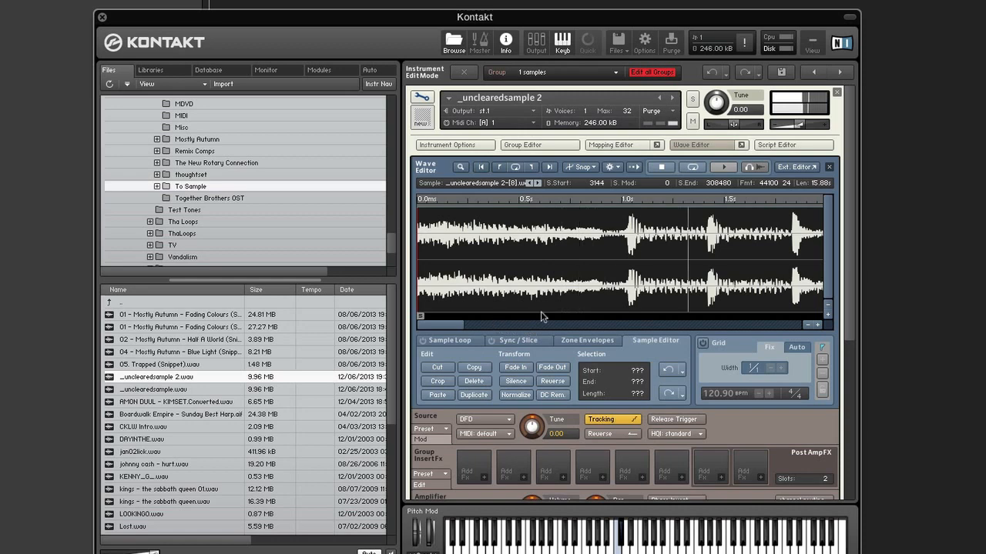
left_click(817, 325)
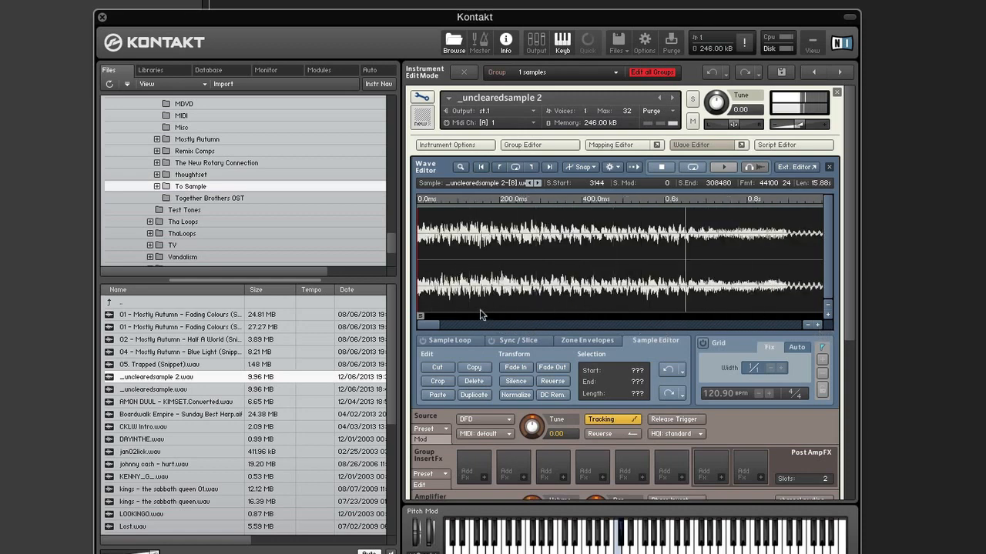
left_click_drag(430, 325, 451, 323)
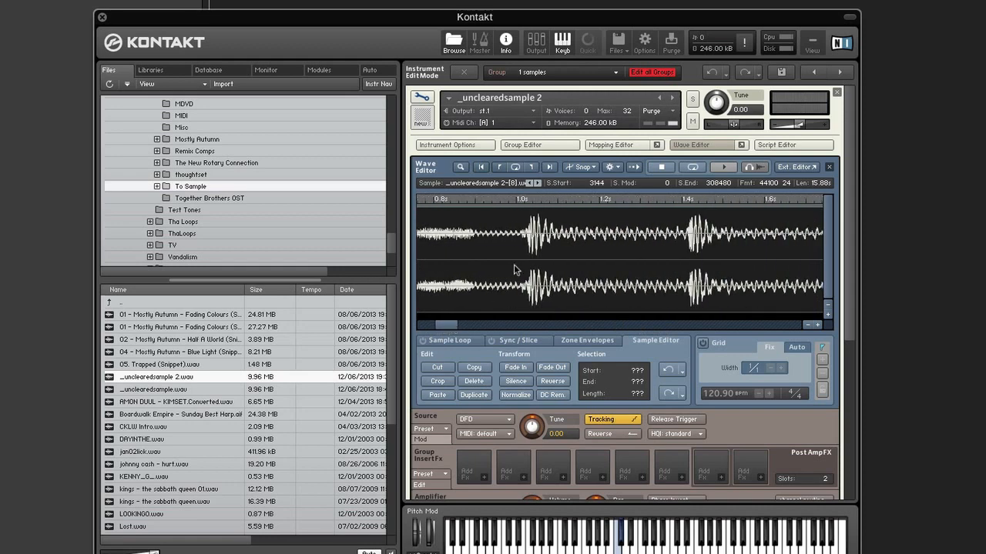
left_click_drag(518, 268, 307, 267)
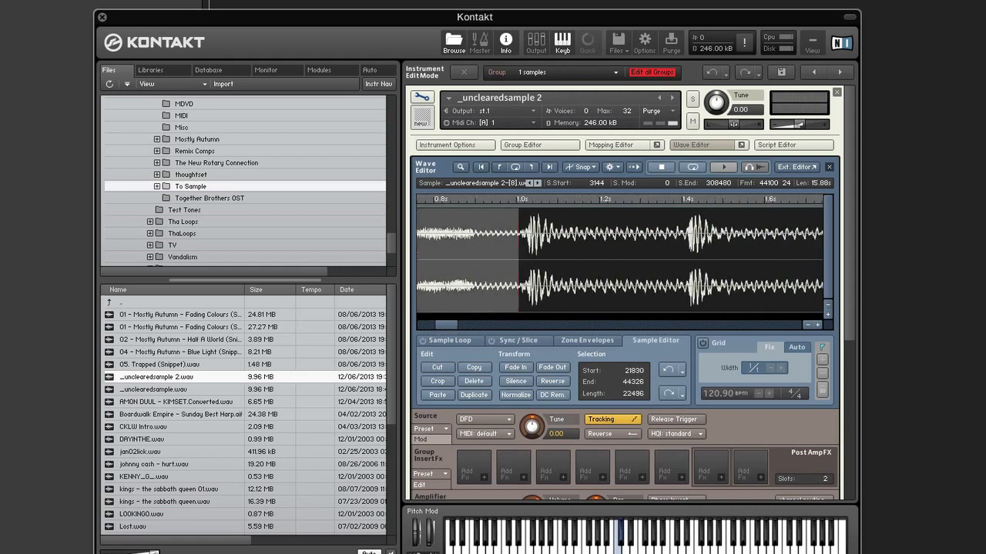
left_click(818, 325)
left_click(819, 325)
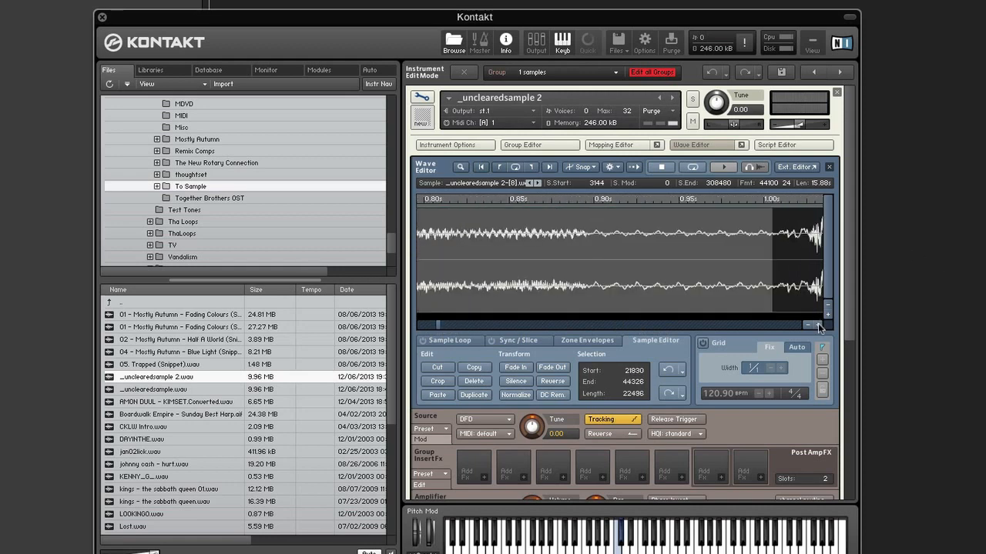
left_click(818, 326)
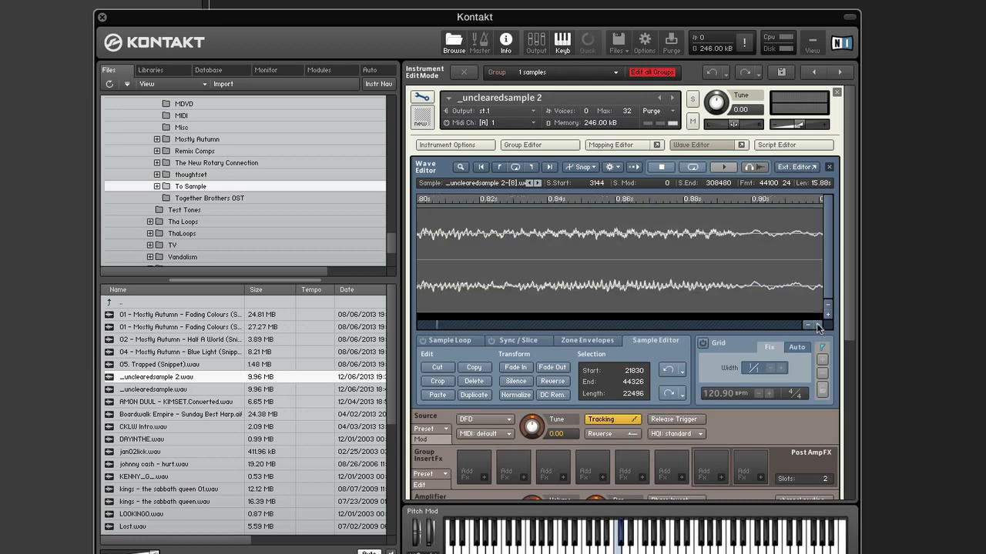
left_click(701, 324)
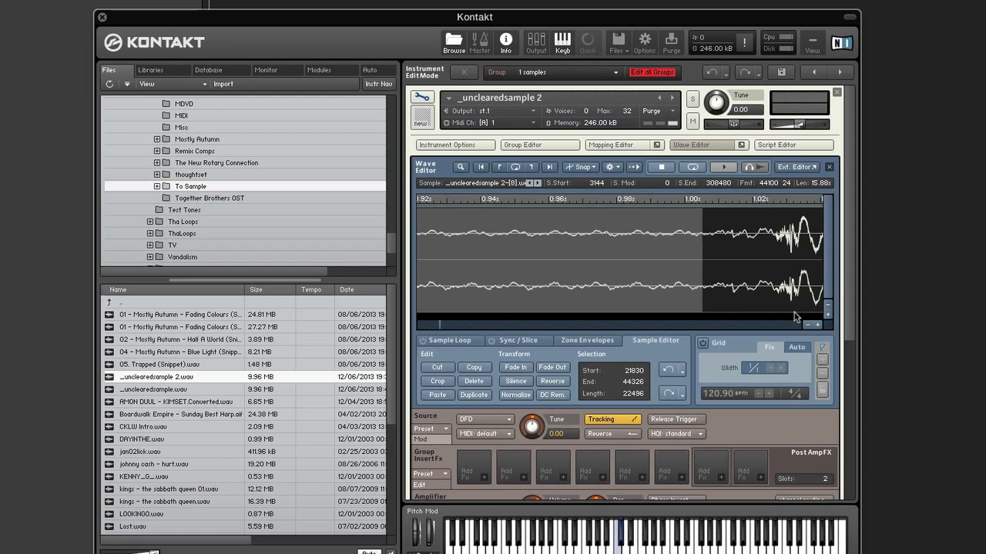
left_click(474, 381)
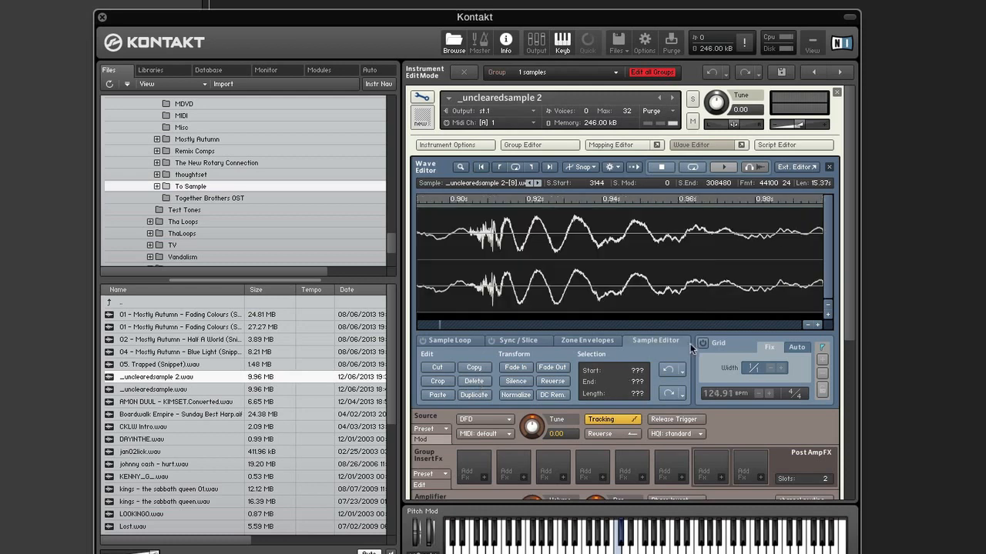
Step: Delete the remaining lead-in before the first drum hit, from 0 to about sample 21832
left_click(808, 326)
left_click(808, 326)
left_click(808, 326)
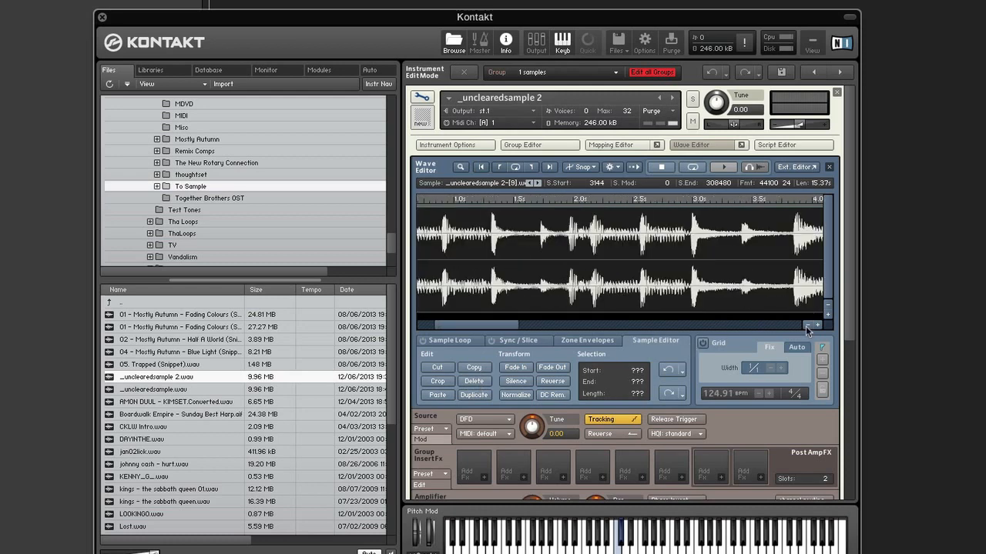
left_click_drag(506, 321, 488, 320)
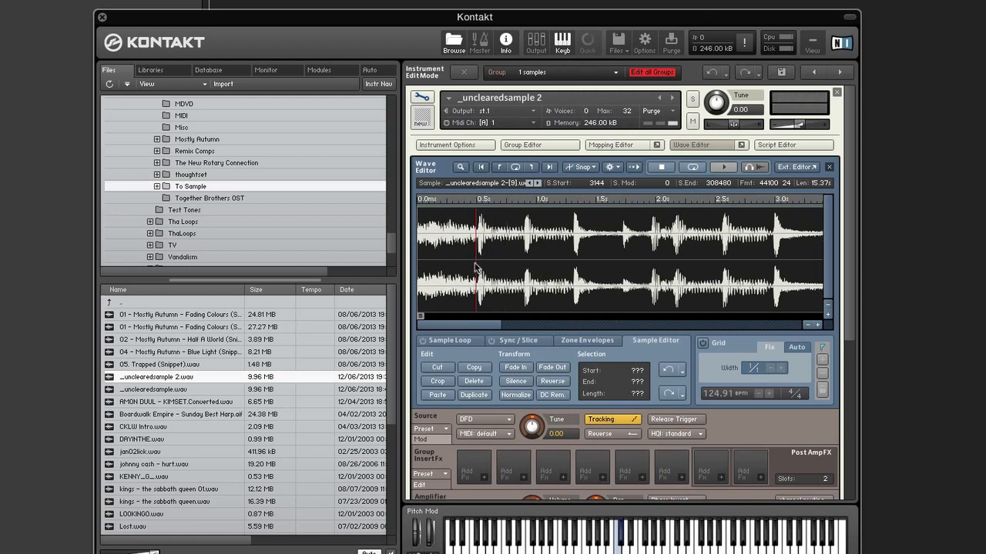
left_click(818, 326)
left_click(818, 326)
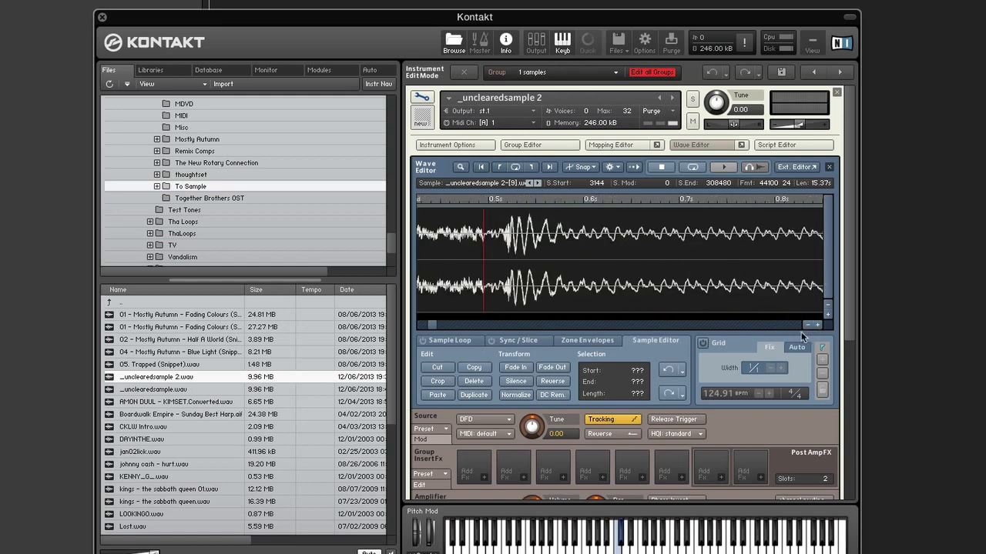
left_click(817, 325)
left_click(817, 326)
left_click(817, 326)
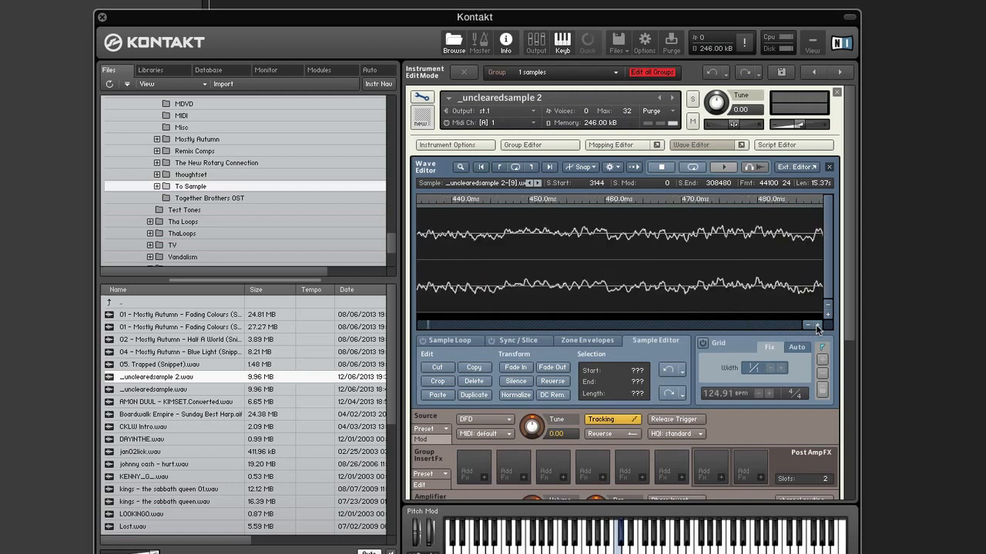
left_click(807, 325)
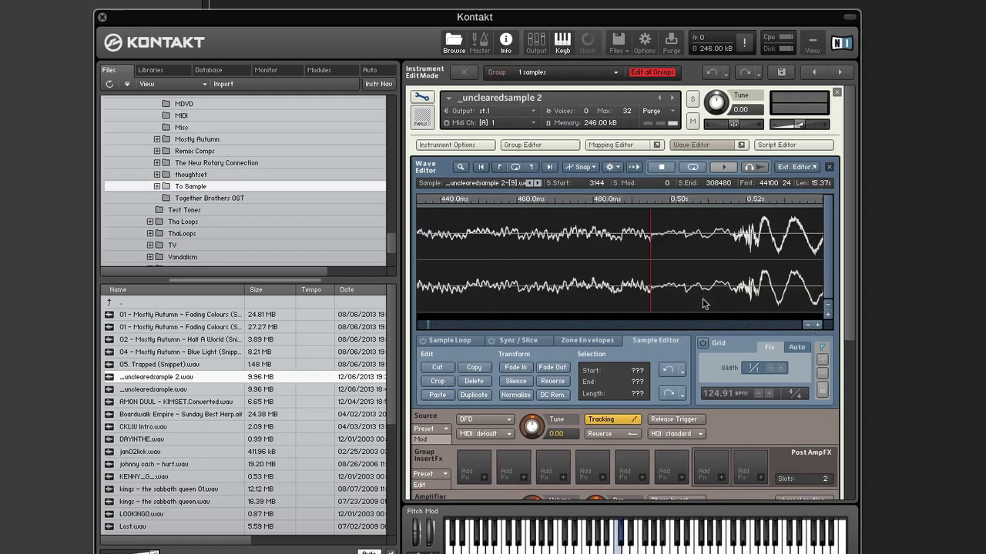
left_click_drag(651, 279, 328, 258)
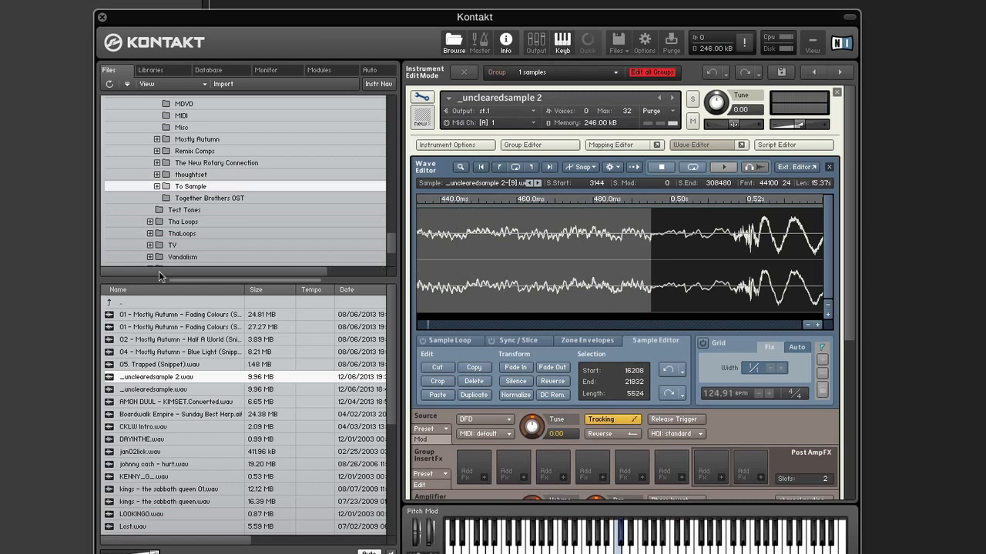
left_click(807, 325)
left_click(807, 325)
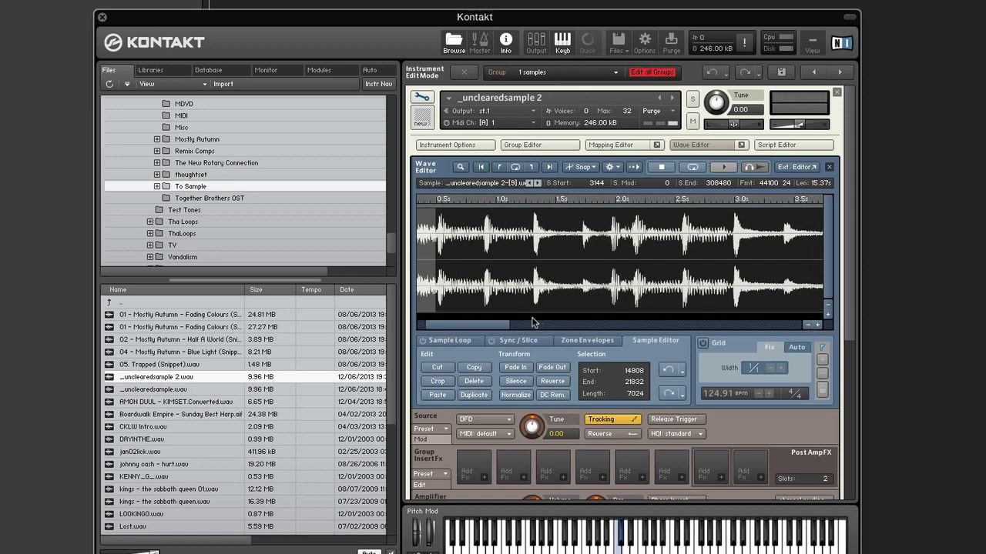
left_click_drag(495, 330, 486, 330)
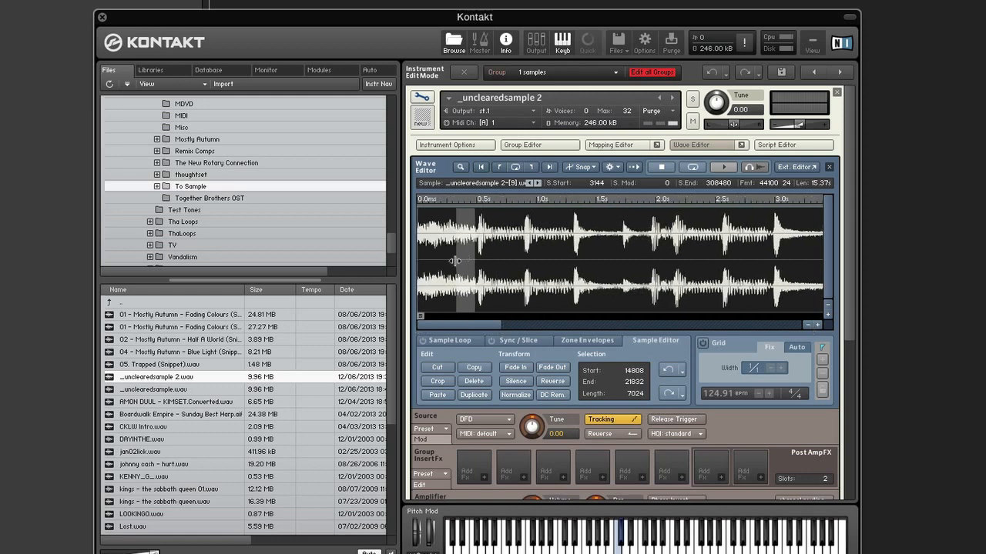
left_click_drag(456, 262, 360, 265)
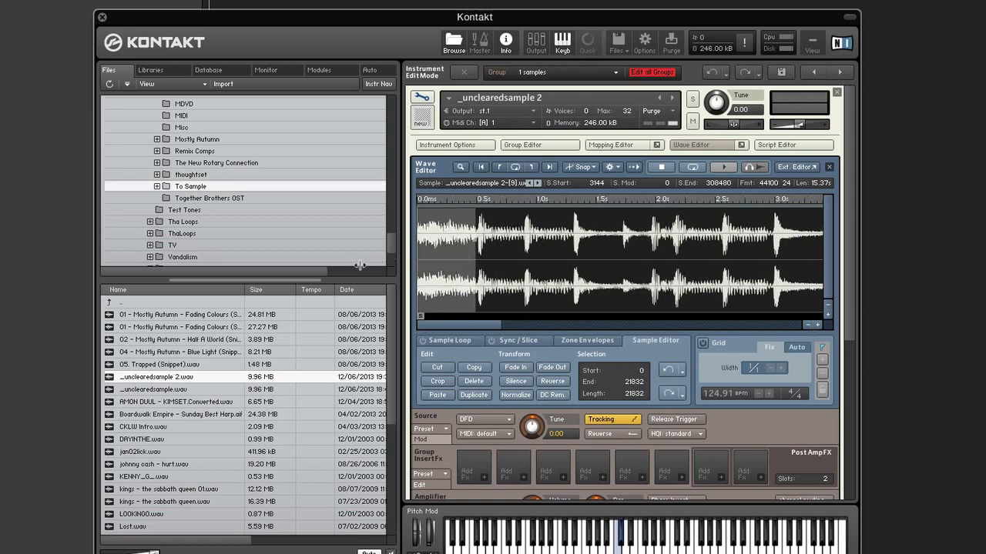
left_click(476, 382)
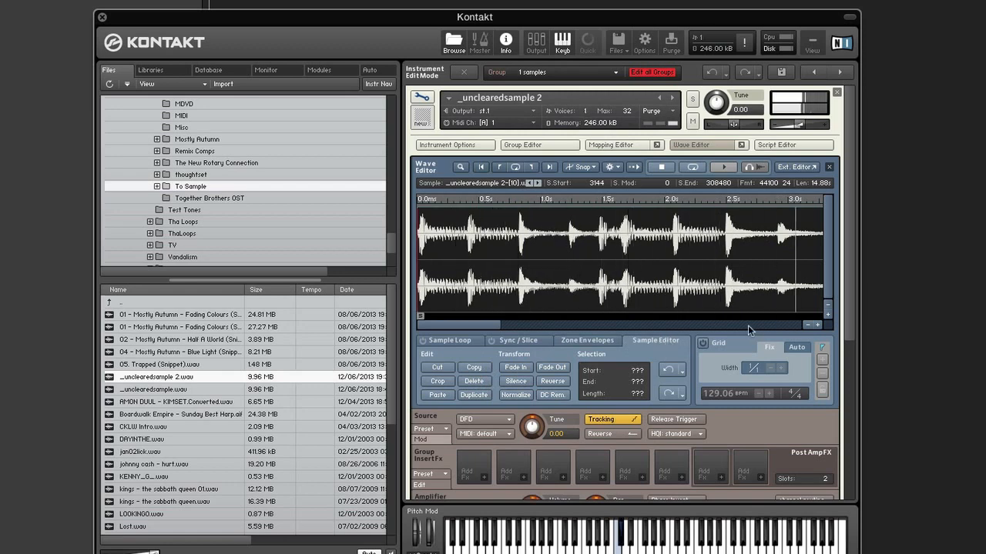
Step: Delete the sample's tail from about sample 596960 to the end at 656042
left_click(807, 326)
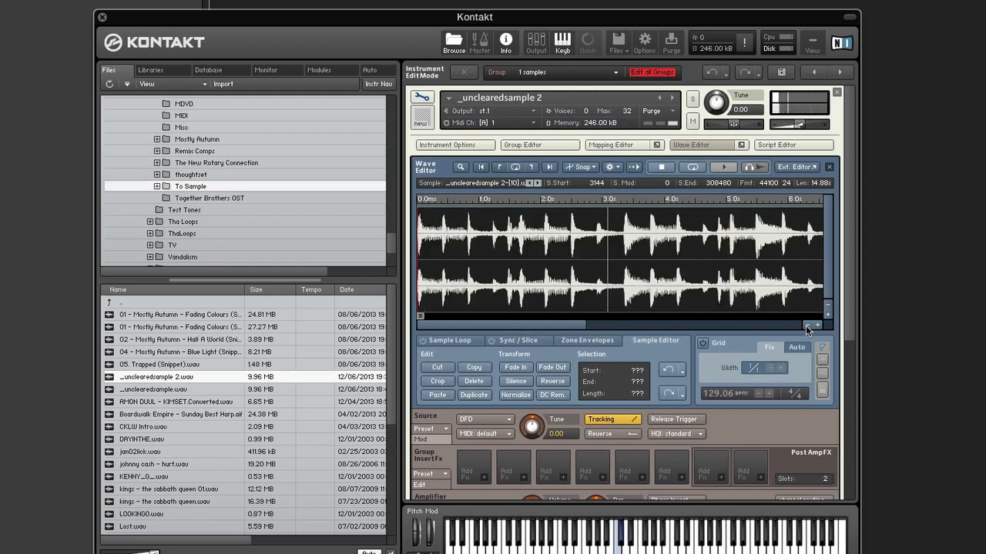
left_click(807, 327)
left_click(808, 326)
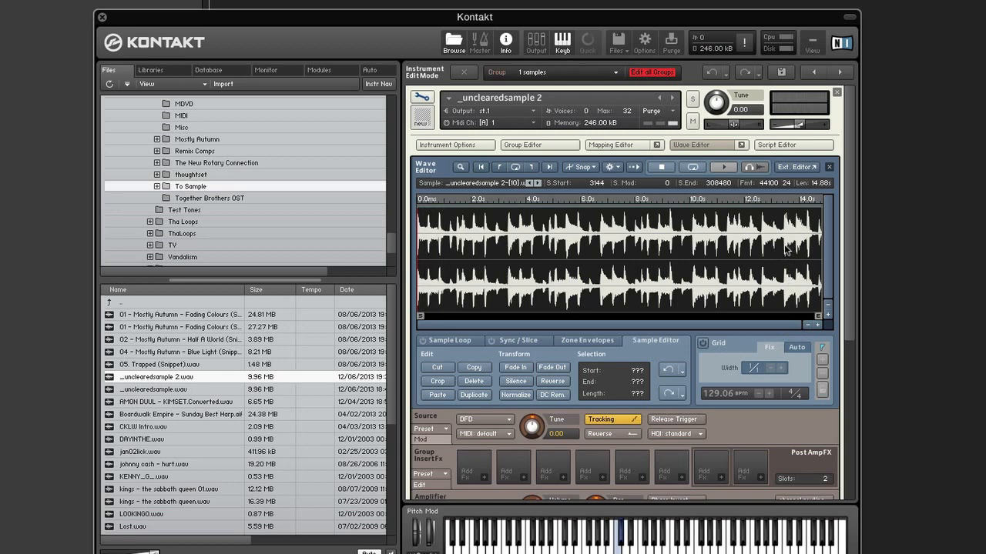
left_click_drag(787, 248, 882, 253)
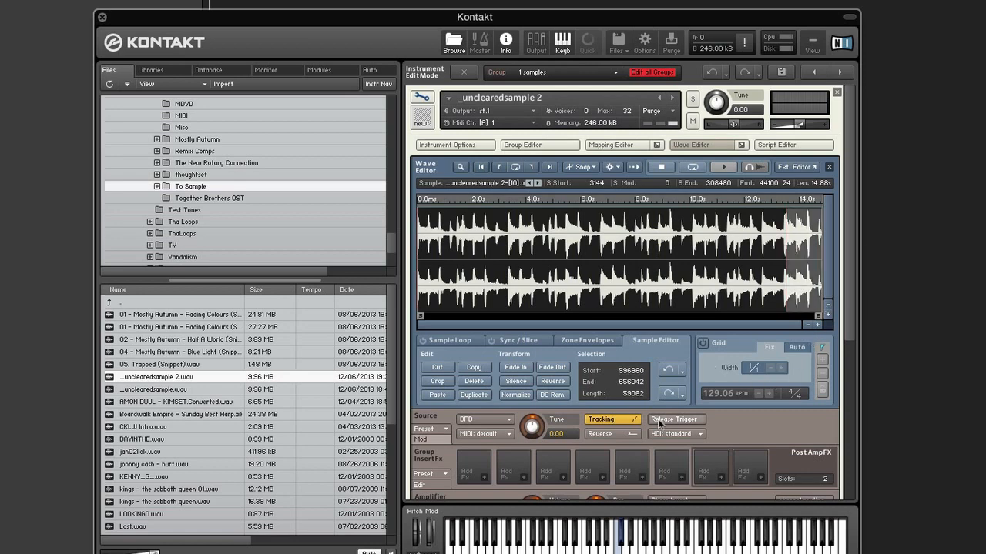
left_click(480, 381)
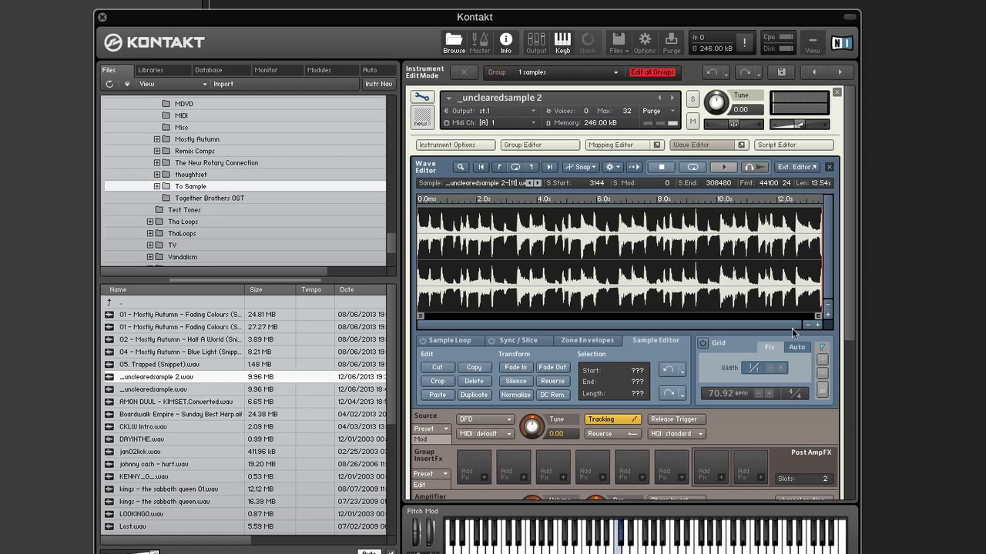
Step: Delete the leftover drum hit at the sample's end, from about sample 593824 to 596960
left_click(818, 324)
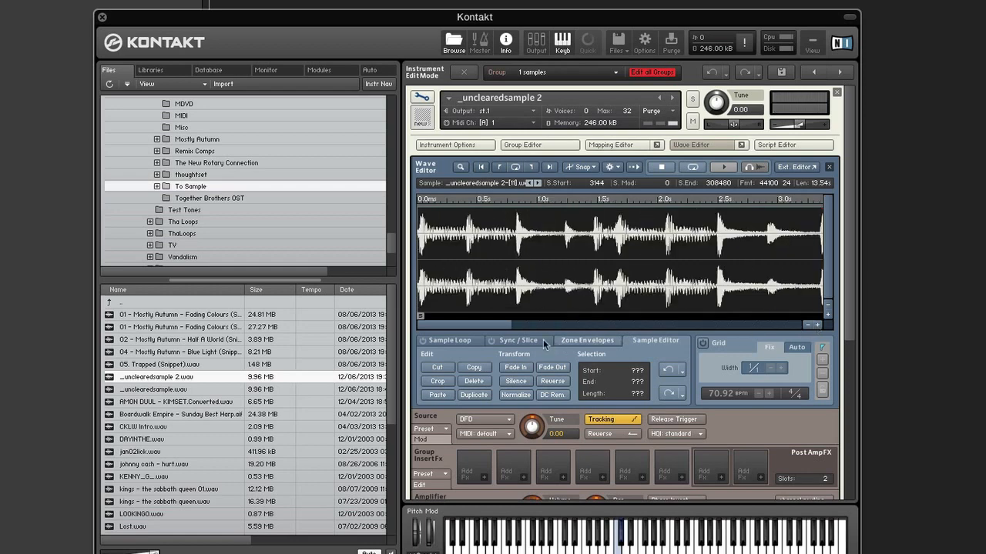
left_click_drag(505, 325, 956, 347)
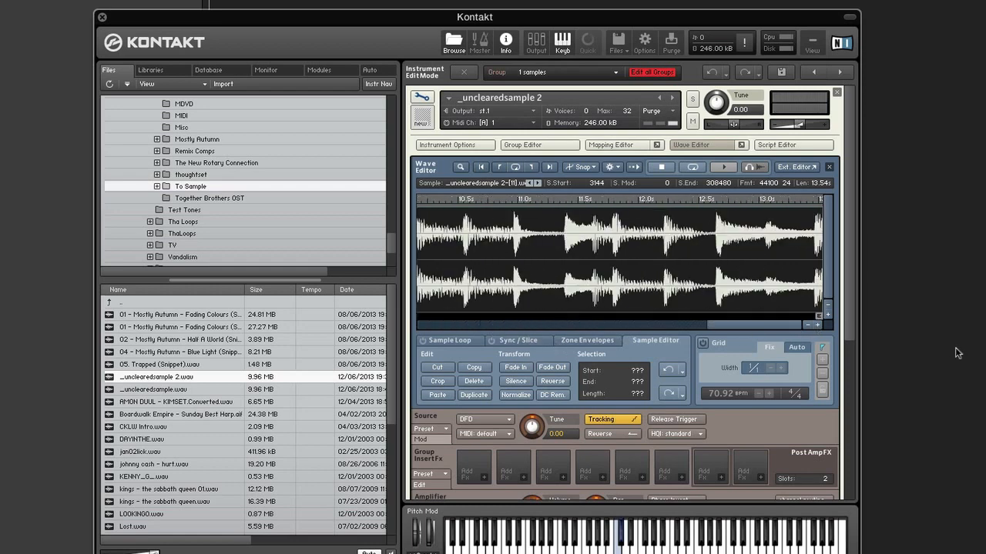
left_click(818, 324)
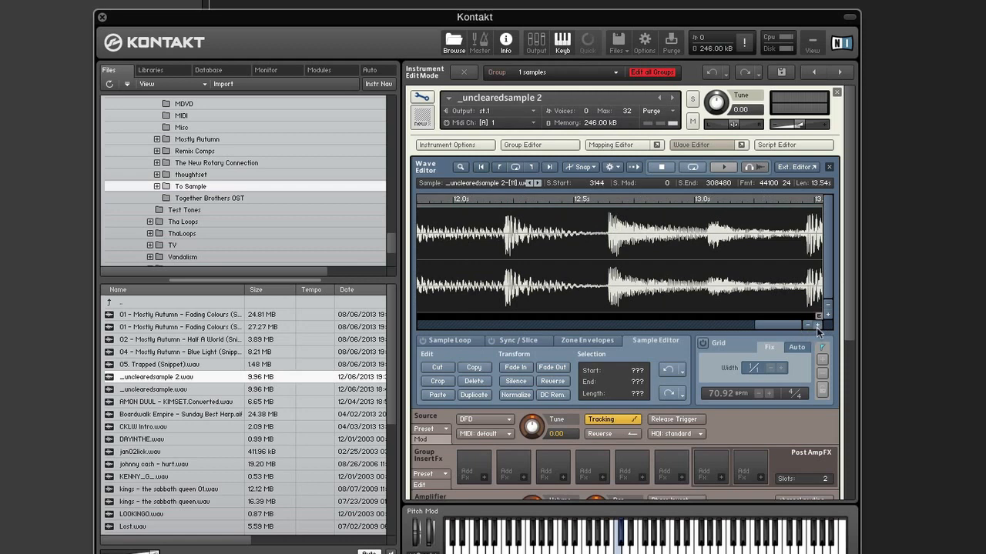
left_click(817, 326)
left_click(817, 326)
left_click(818, 327)
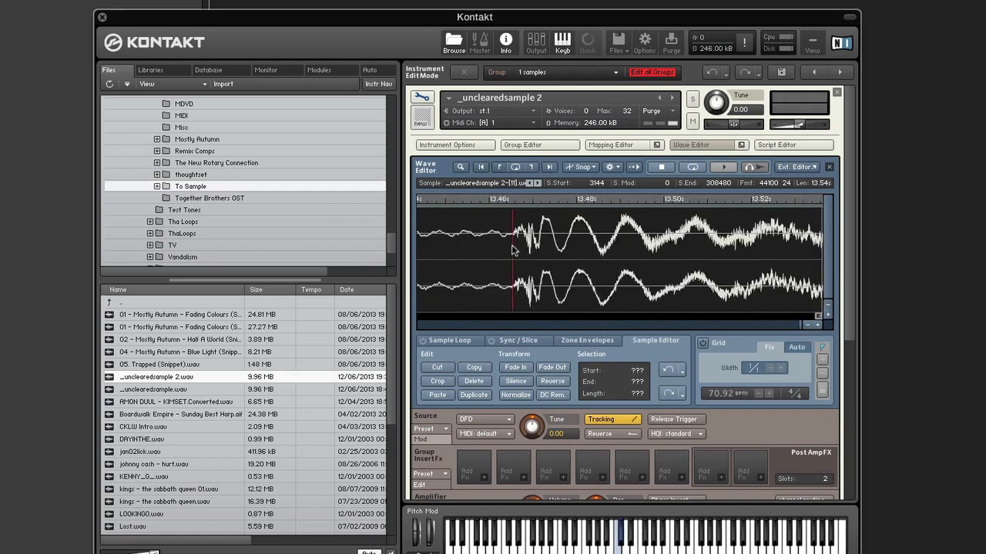
left_click_drag(513, 252, 916, 270)
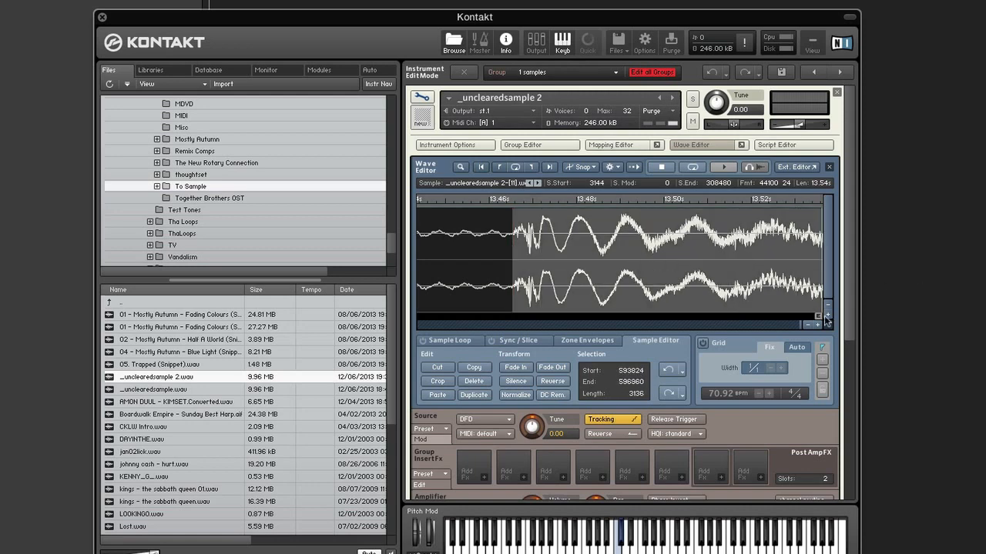
left_click(479, 381)
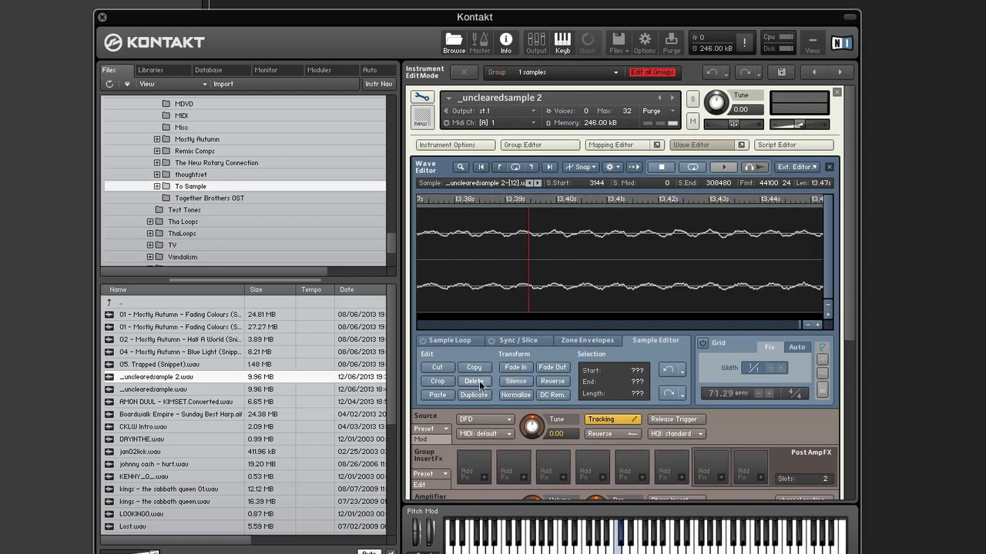
Step: Normalize the trimmed sample from about 1014 to 593824, and set the zone's sample start to 0 and end to 593824
left_click(807, 326)
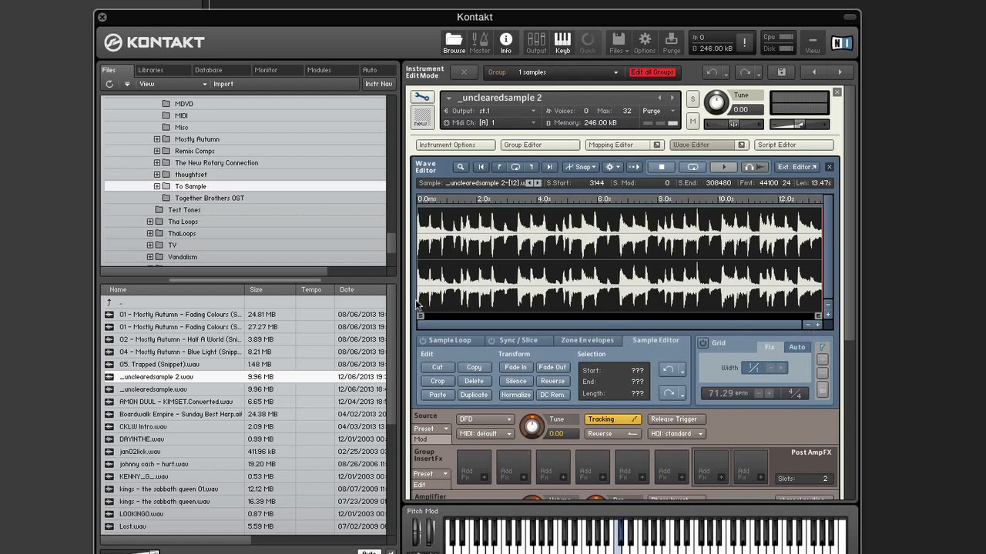
left_click_drag(416, 299, 932, 289)
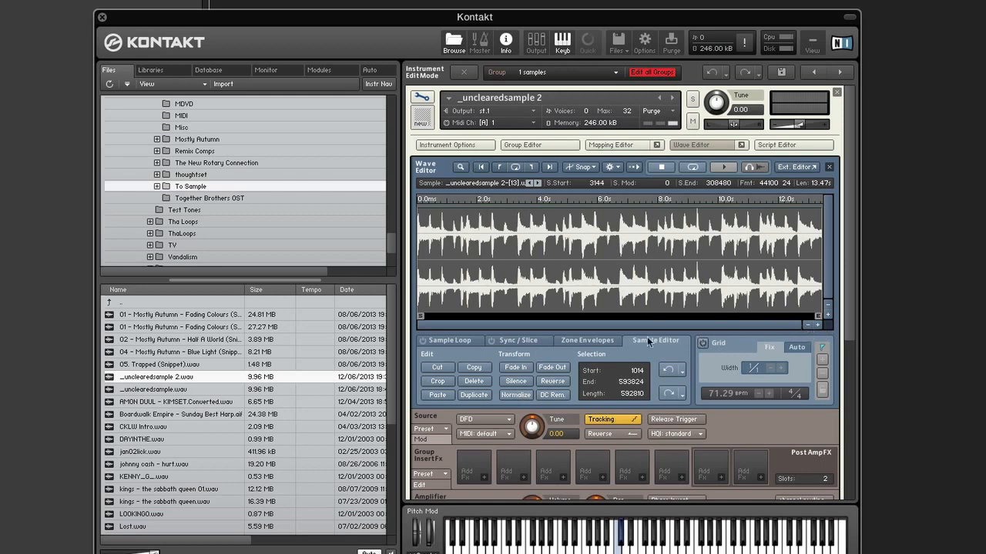
left_click(454, 345)
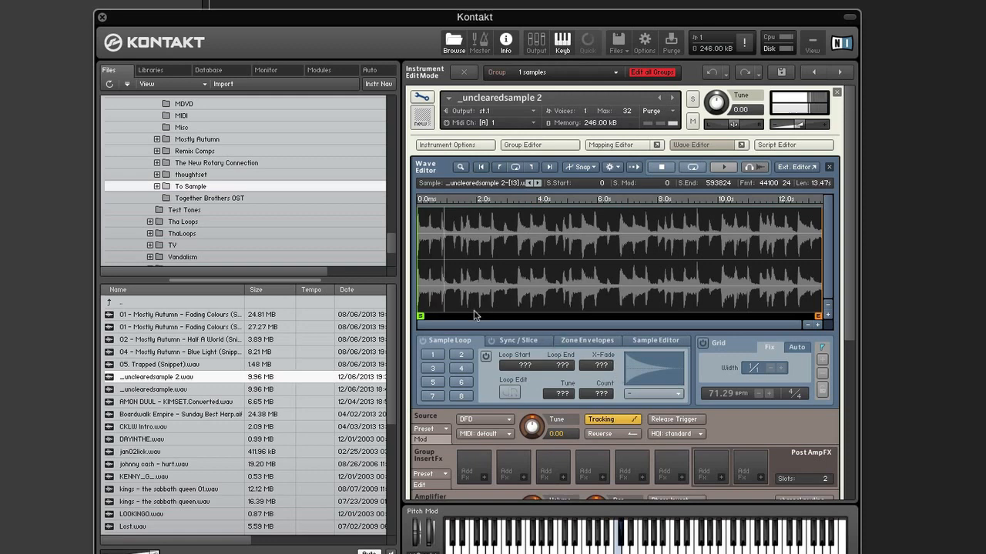
left_click(818, 325)
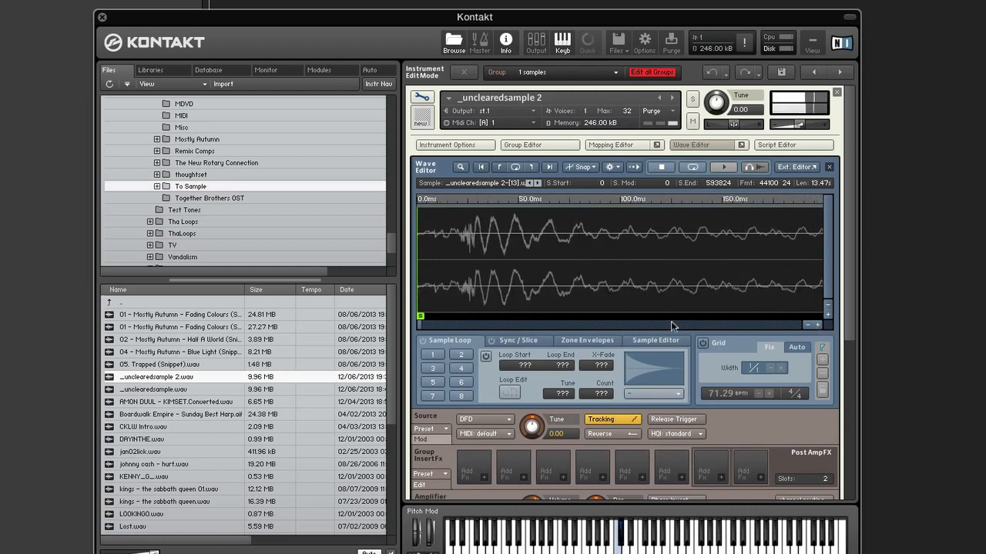
left_click(807, 325)
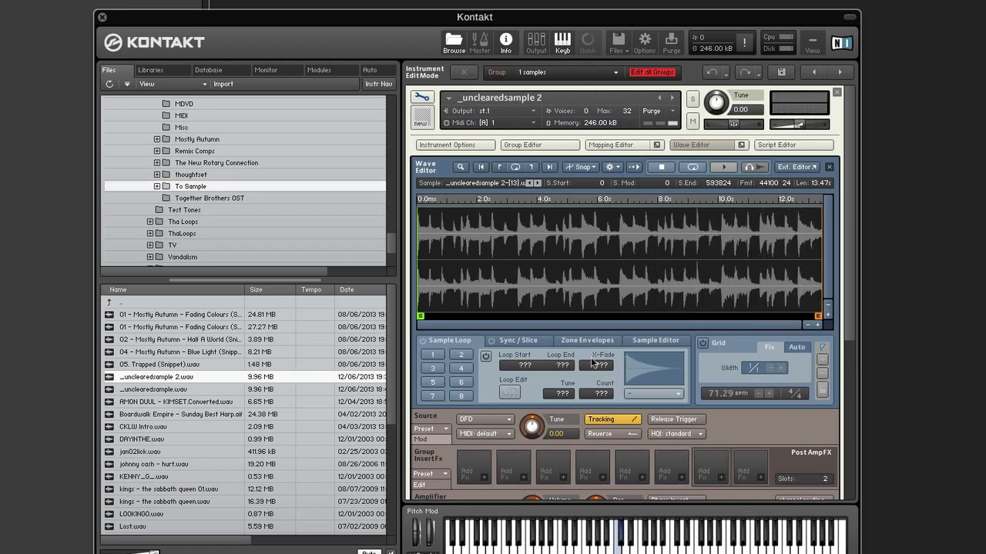
Step: Enable loop 1 over the whole sample with a crossfade of 250, and close the waveform view
left_click(434, 354)
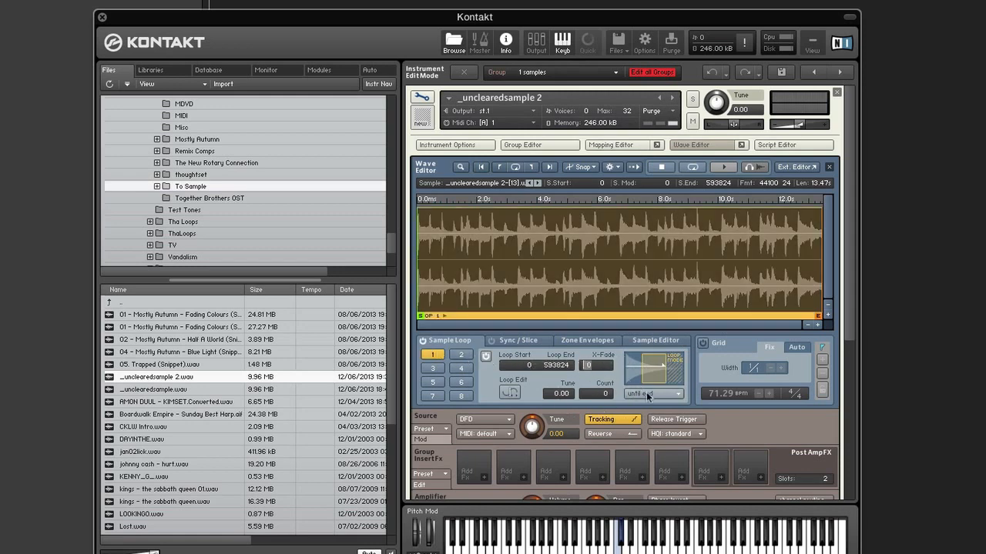
type("250")
key("Return")
left_click(715, 144)
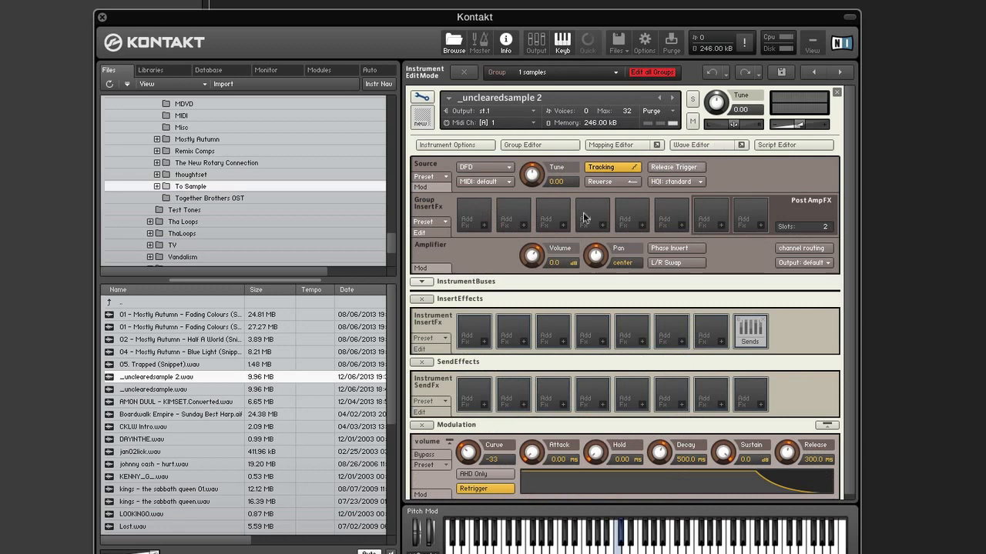
Step: Duplicate the C#1 zone and move the copy to D1, leaving only that copy selected
left_click(619, 145)
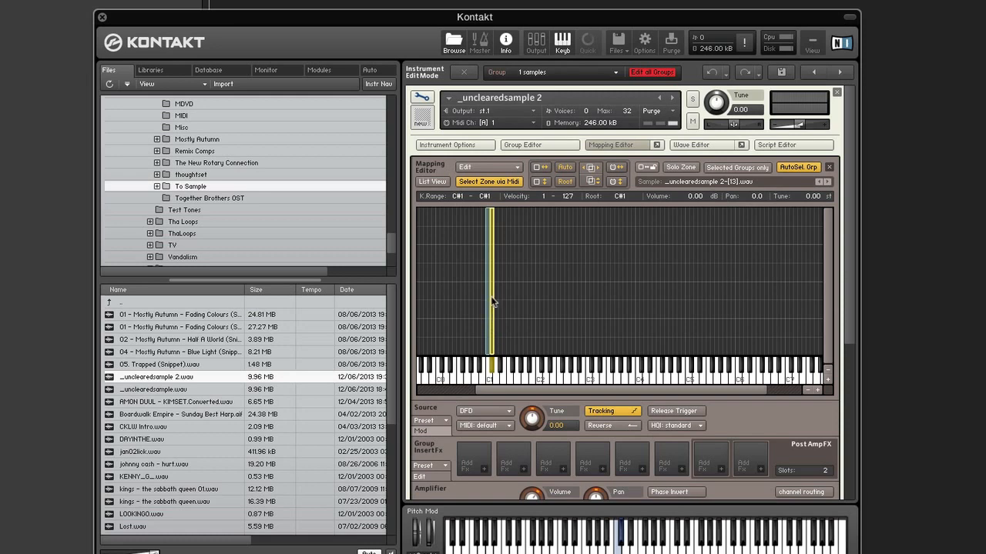
left_click(517, 168)
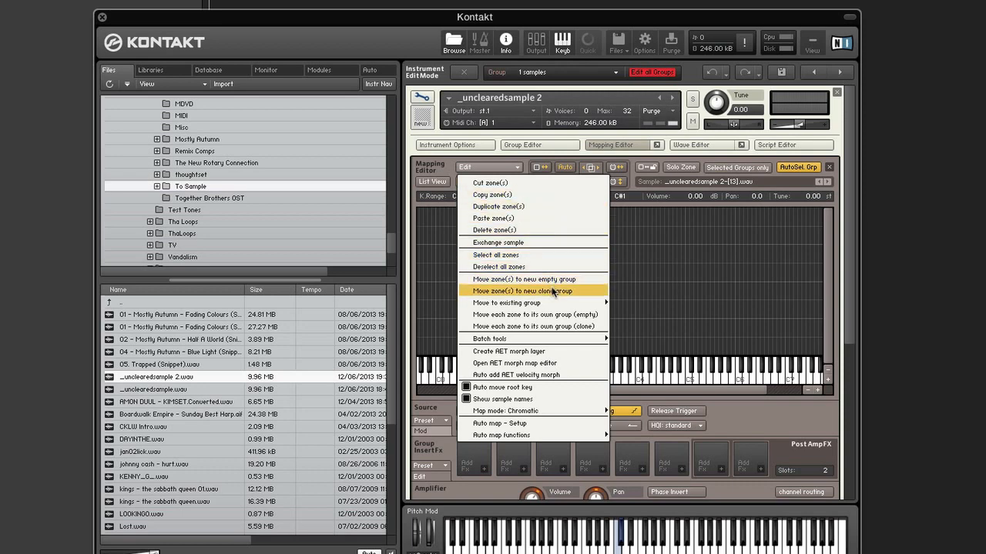
left_click(553, 207)
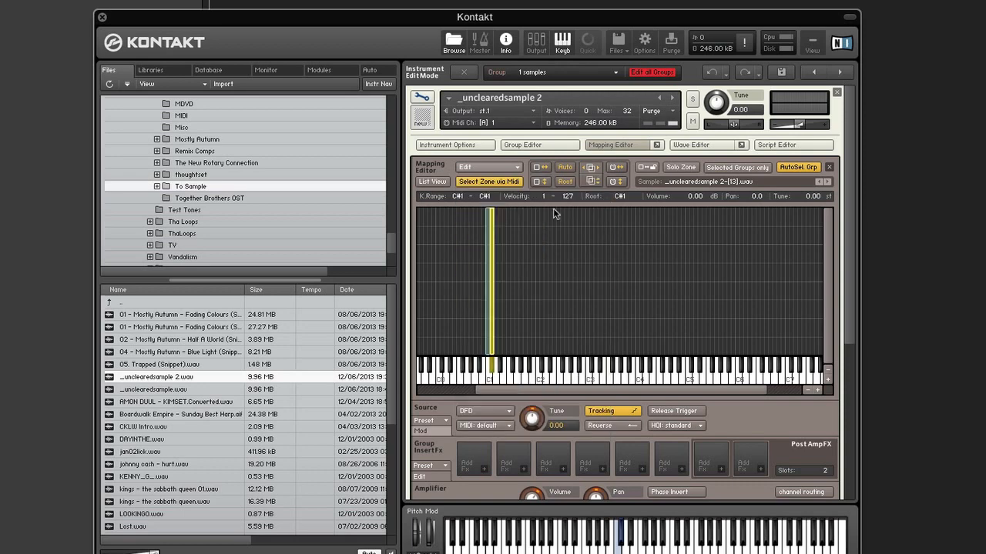
left_click(431, 182)
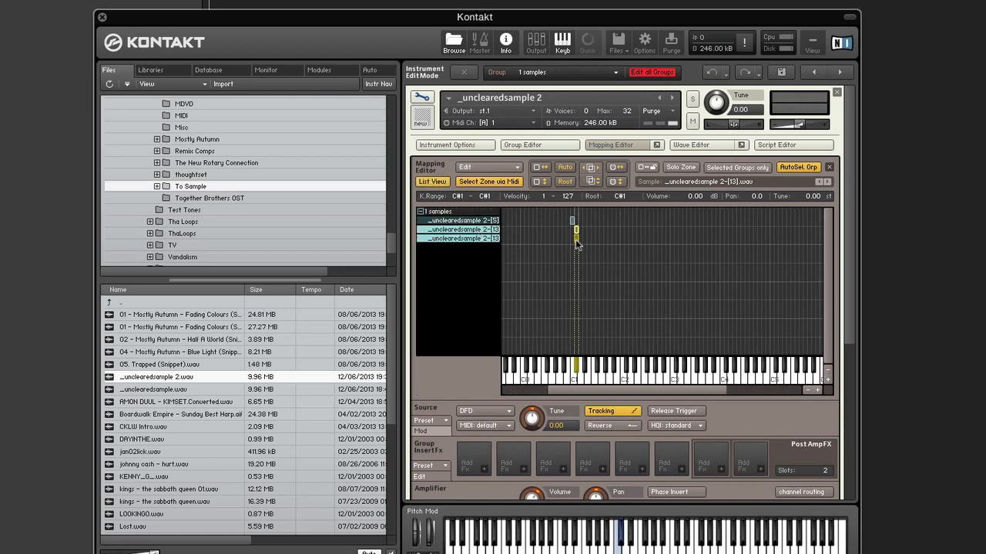
left_click_drag(578, 245, 579, 236)
left_click(599, 226)
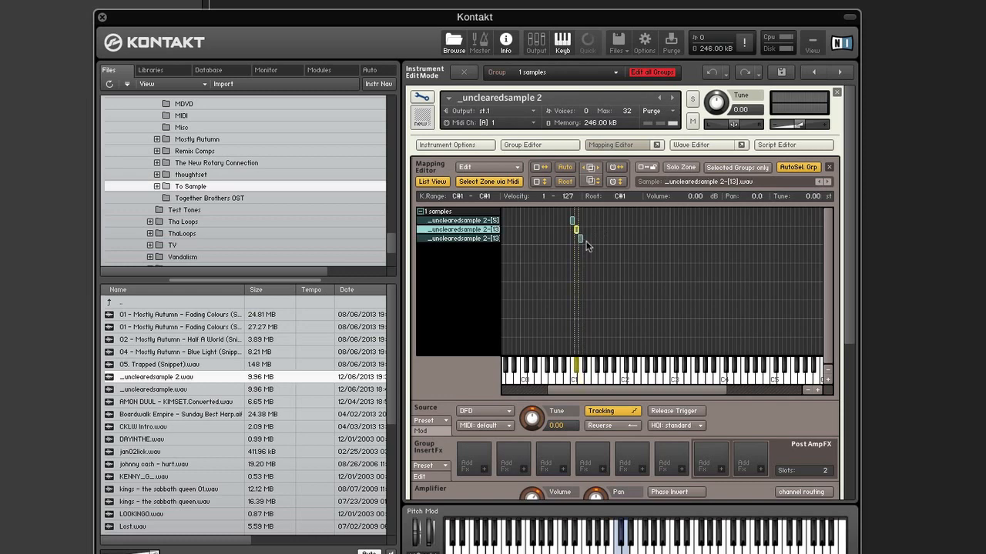
left_click(581, 244)
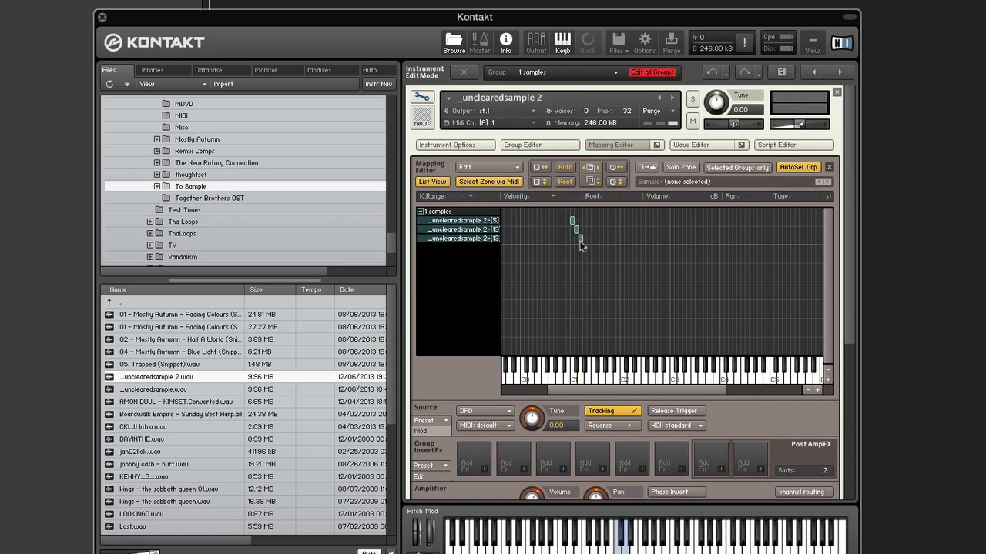
left_click(581, 240)
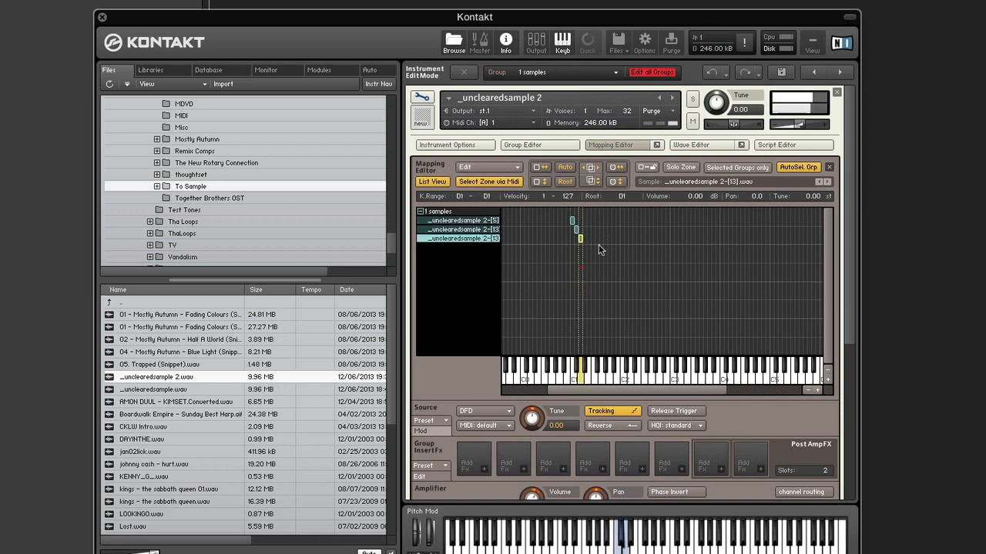
left_click(440, 182)
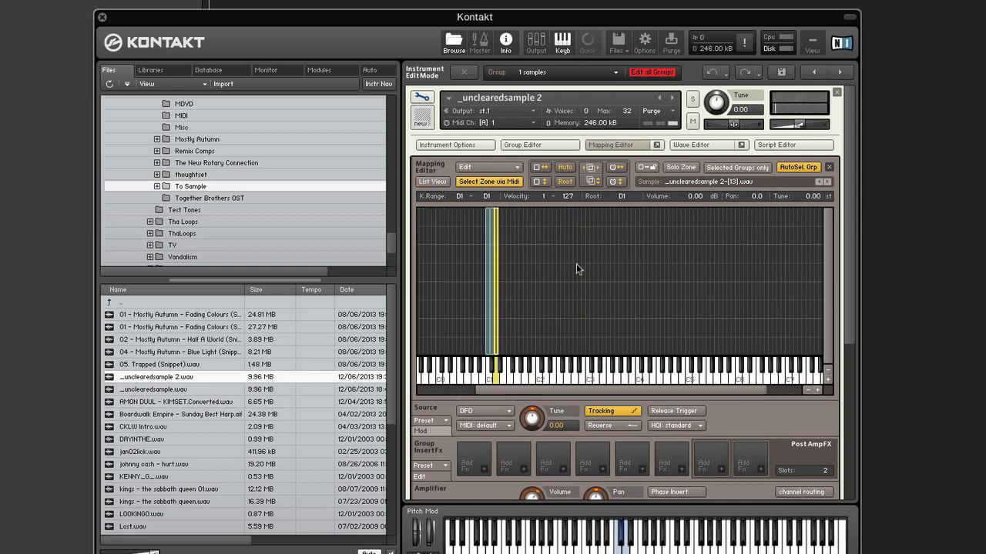
Step: Re-save the edited samples to the offered folder and switch off loop 1 for the D1 zone
double_click(496, 289)
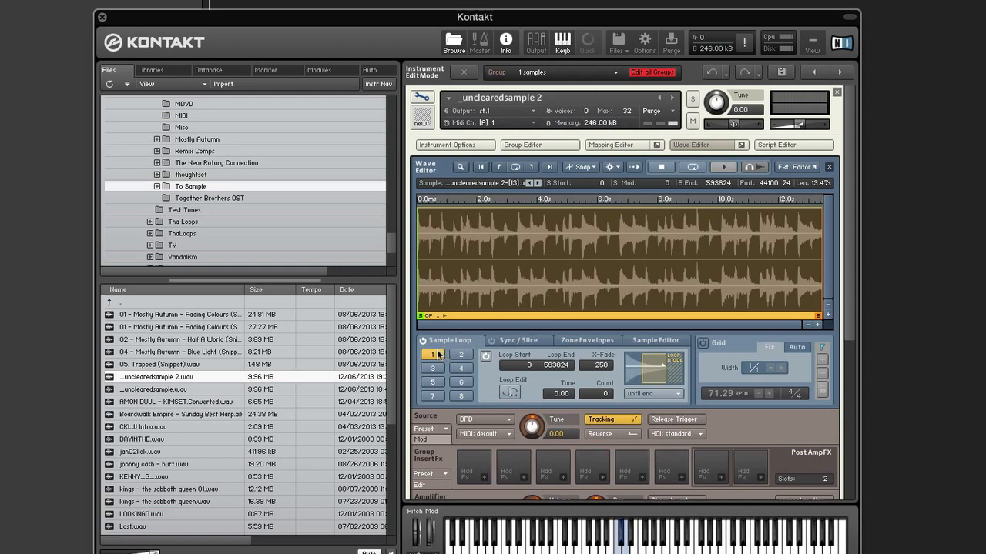
left_click(486, 358)
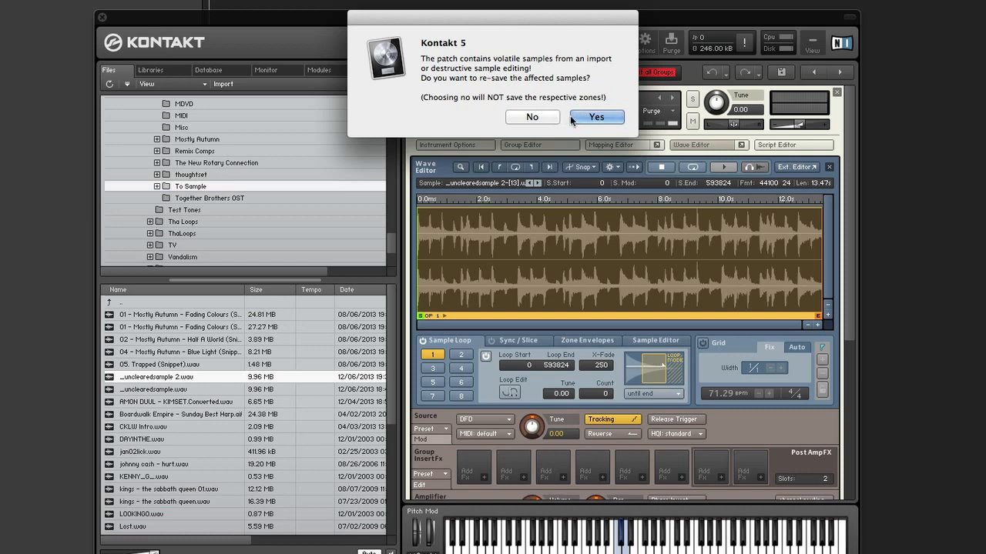
left_click(575, 116)
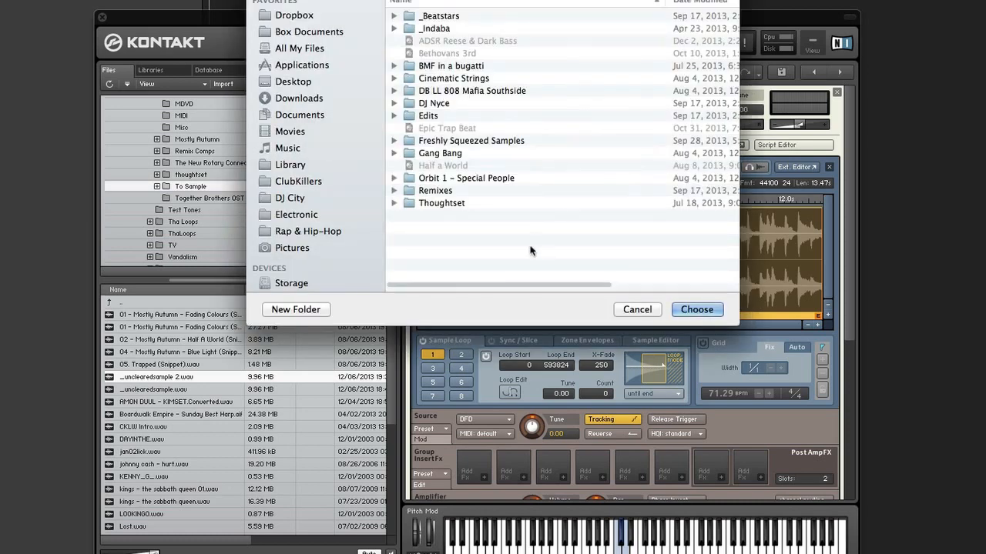
left_click(706, 313)
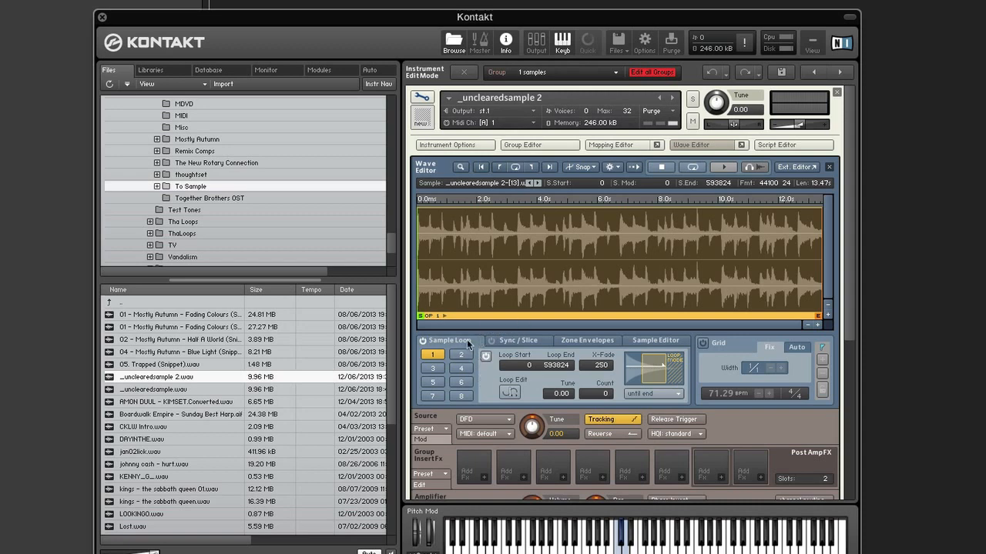
left_click(486, 357)
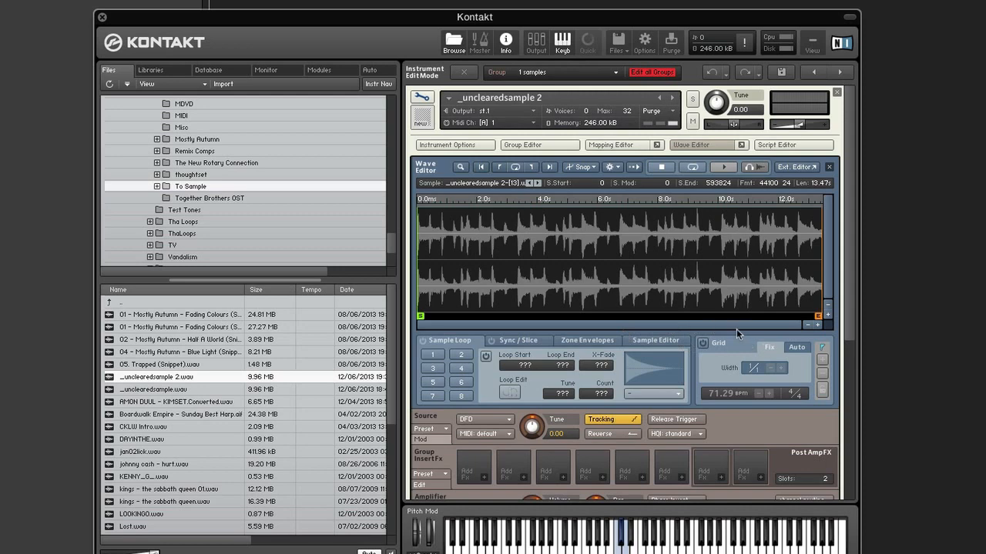
Step: Enable the grid with automatic slice detection and raise its sensitivity to about three quarters so the drum hits get slice markers
left_click(704, 345)
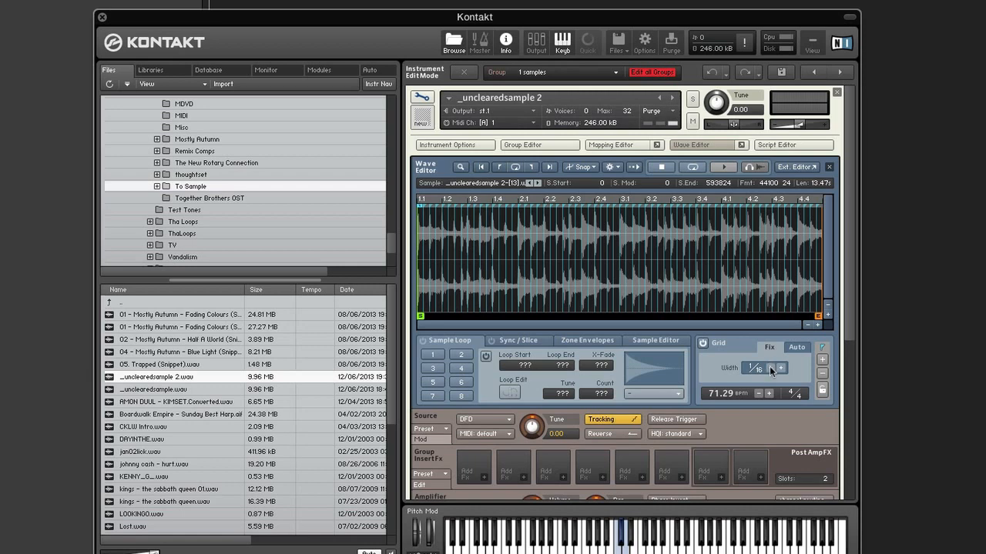
left_click(794, 347)
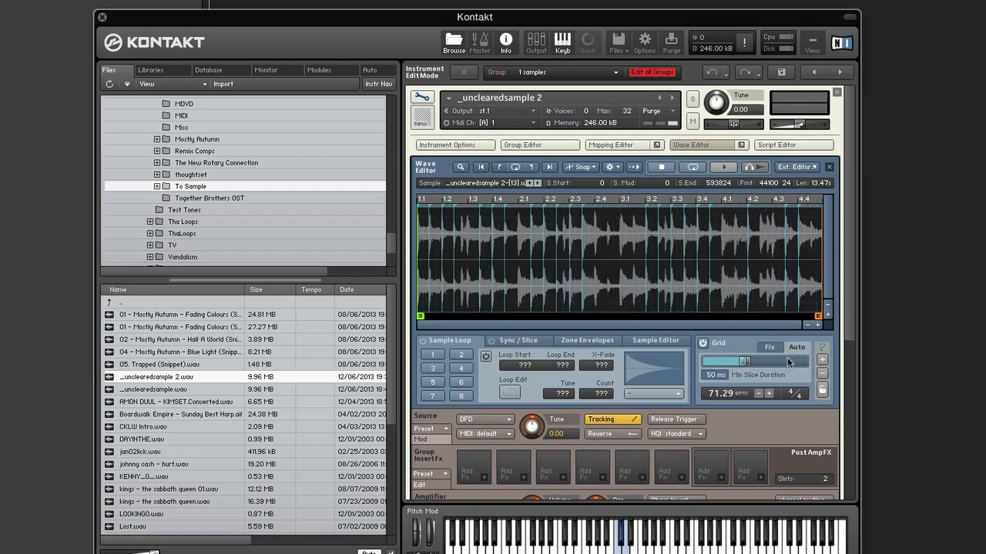
left_click_drag(747, 364, 724, 360)
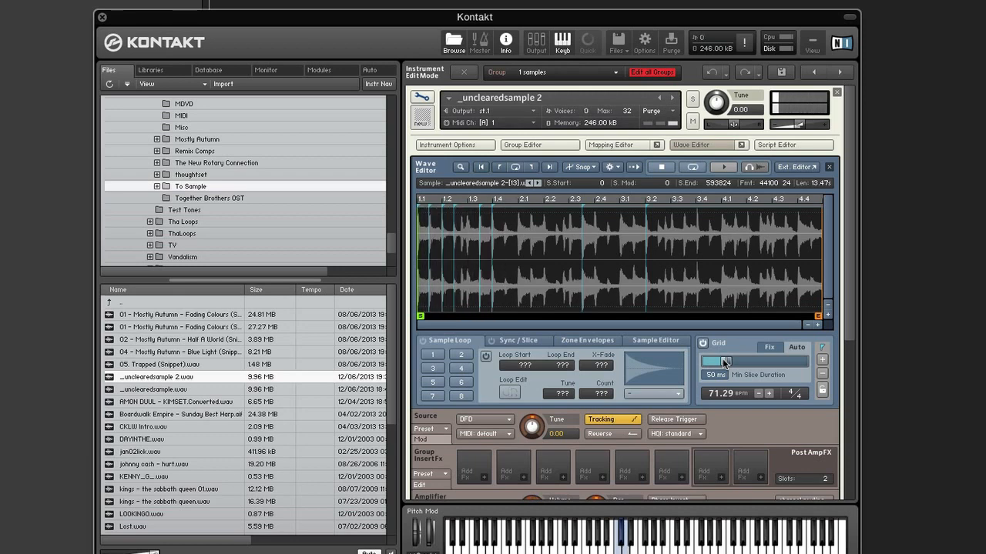
left_click_drag(722, 359, 767, 357)
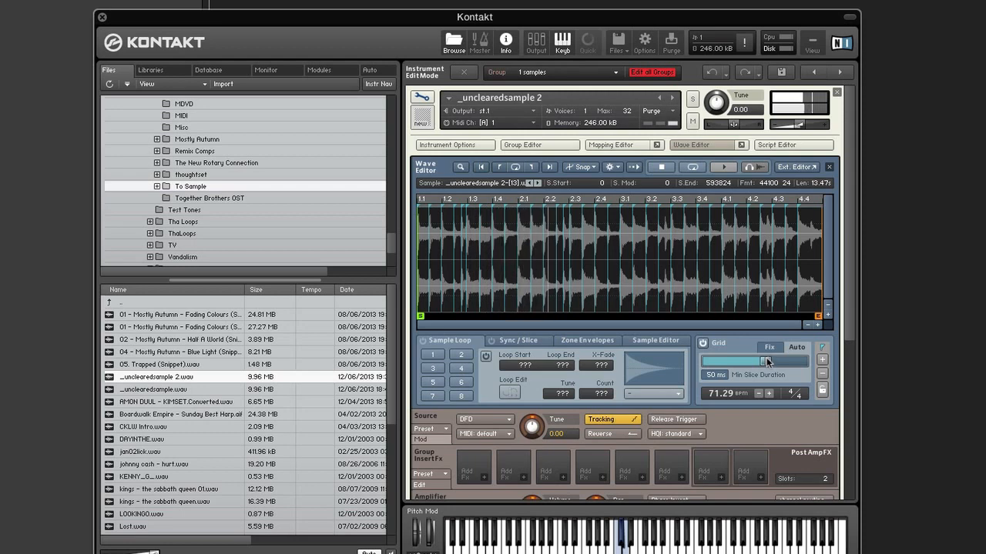
left_click_drag(766, 360, 780, 361)
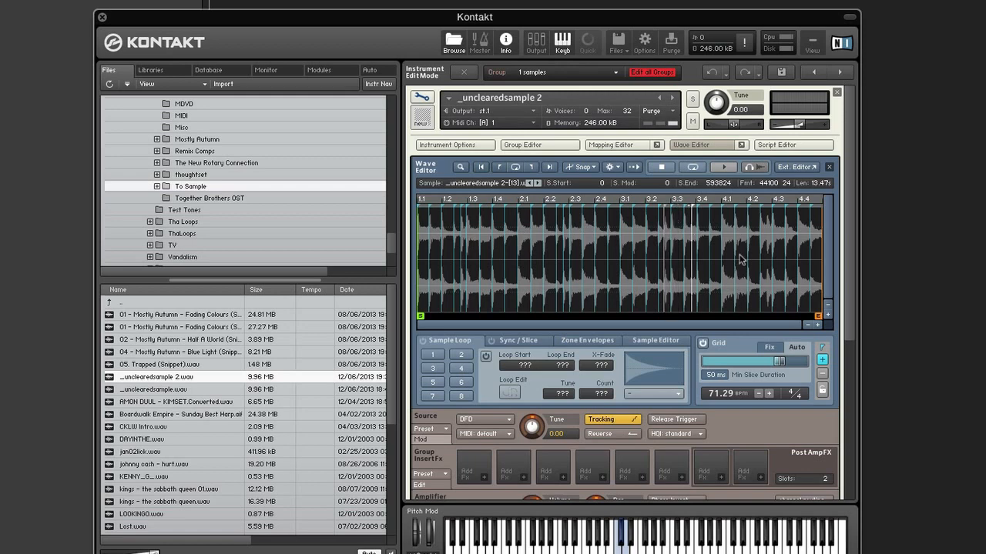
left_click(823, 362)
Step: Map the D1 sample's slices to individual keys in a separate group, and check the group list and key mapping
left_click(531, 344)
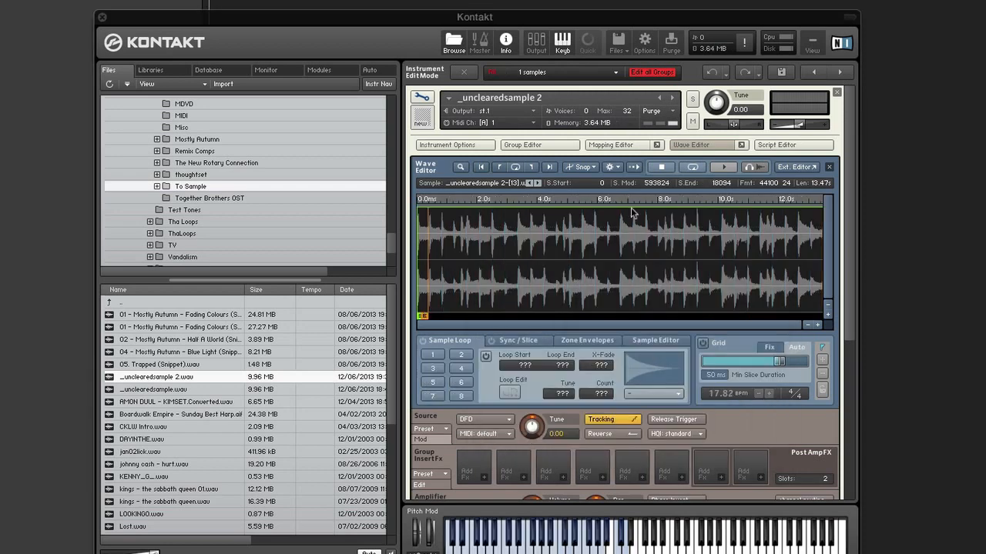
left_click(547, 142)
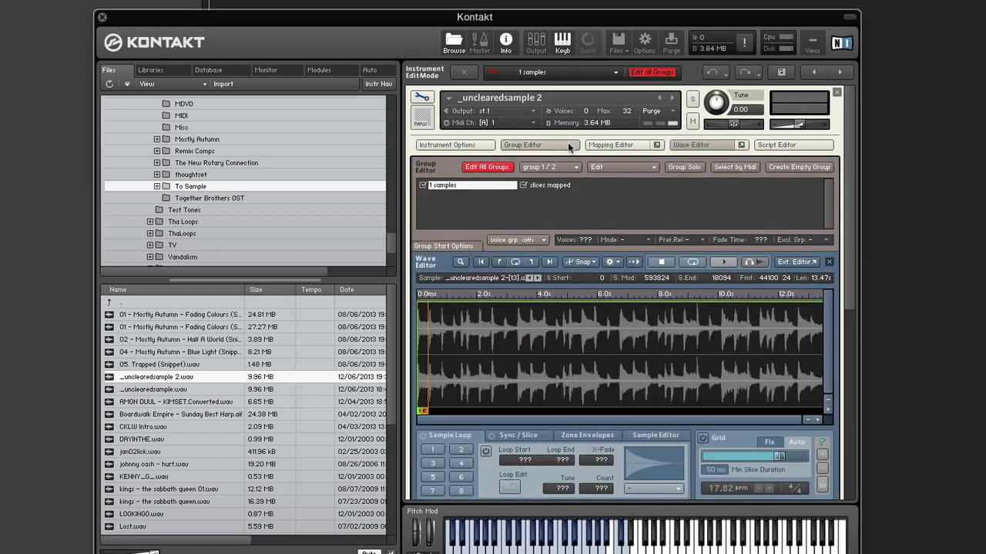
left_click(562, 148)
left_click(561, 148)
left_click(562, 144)
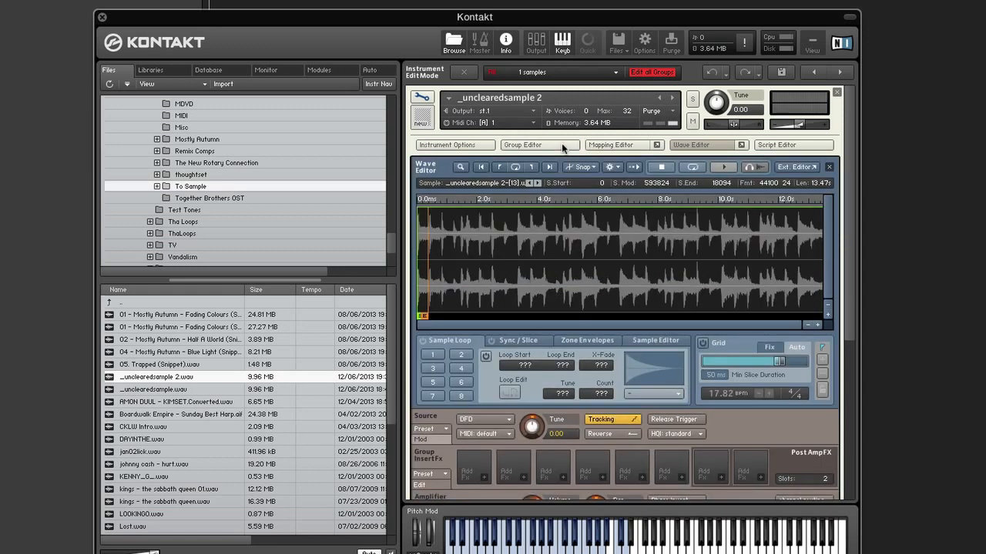
left_click(612, 143)
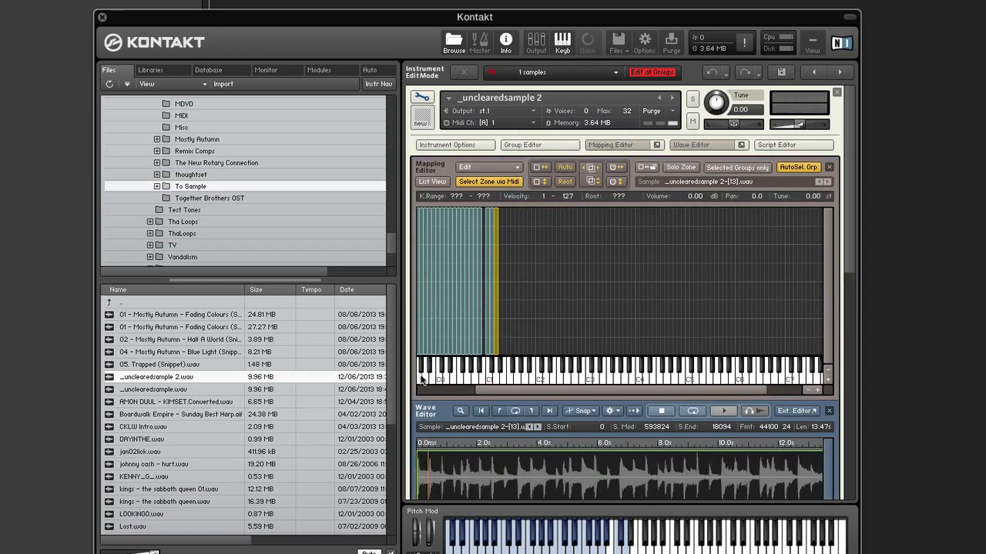
left_click(458, 390)
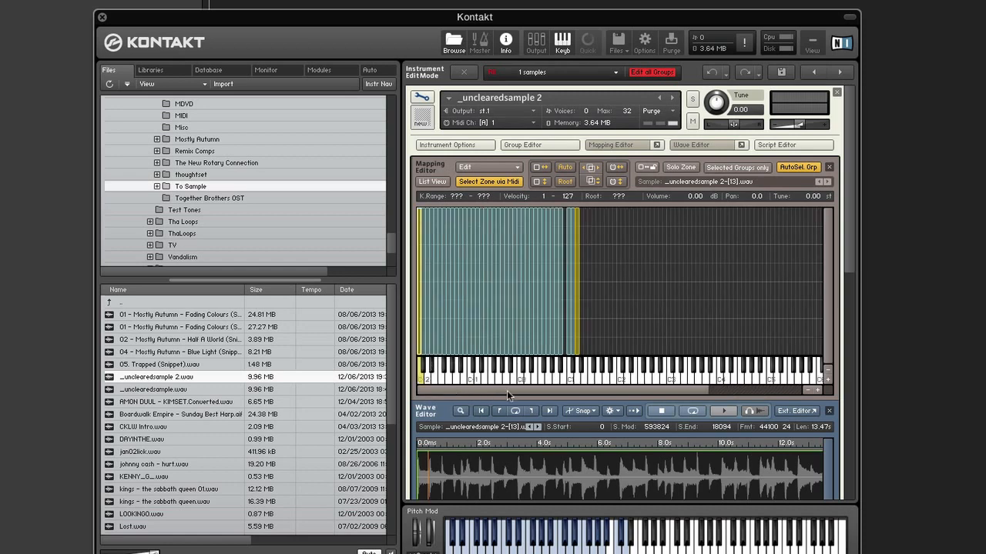